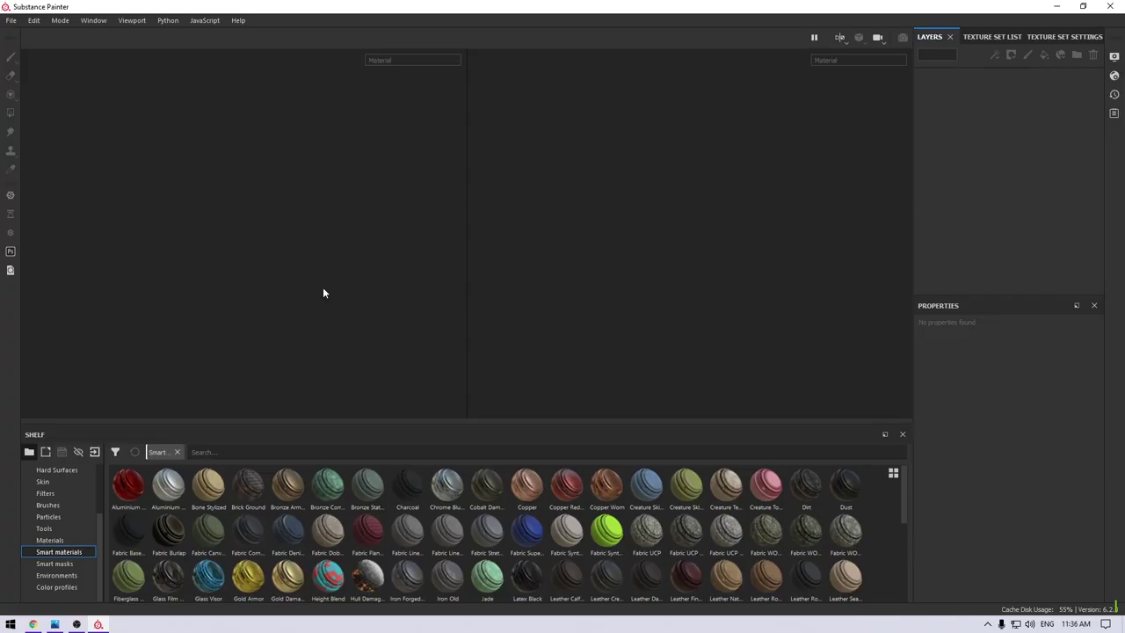
Start a new project using Chair.obj from the Chair folder at 2048 resolution.
key(ctrl+n)
click(706, 147)
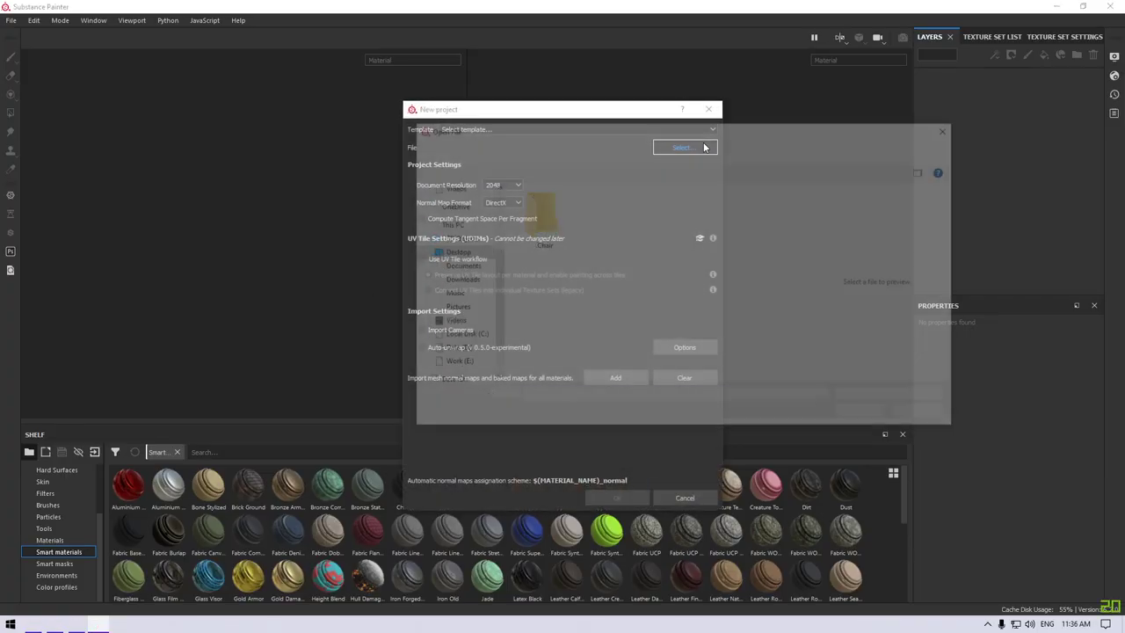
double_click(543, 215)
double_click(612, 246)
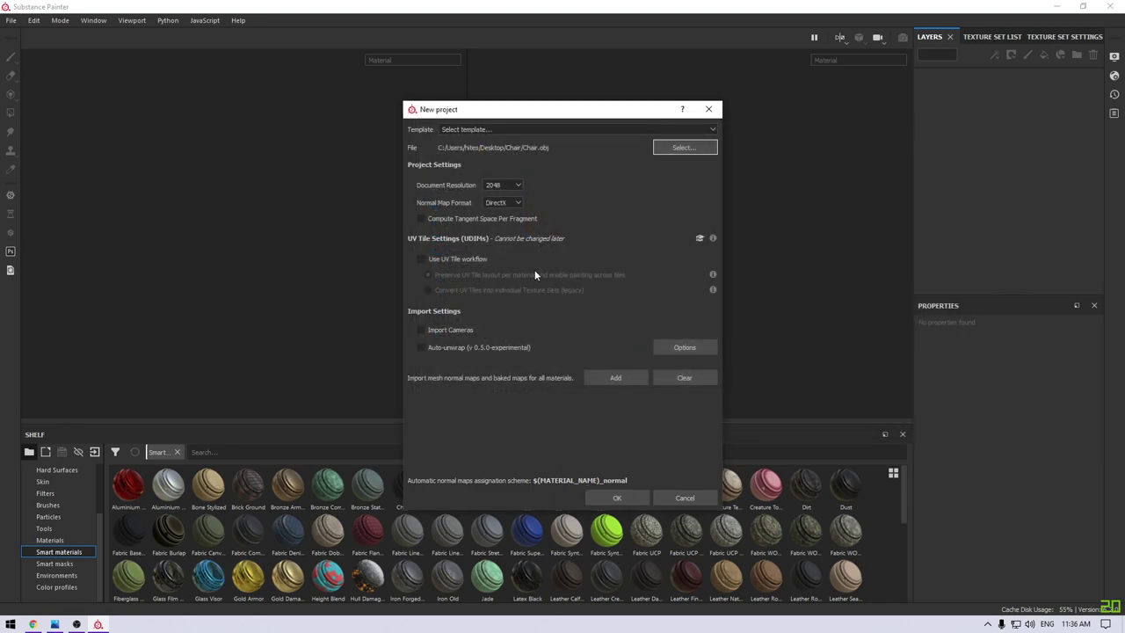
click(600, 495)
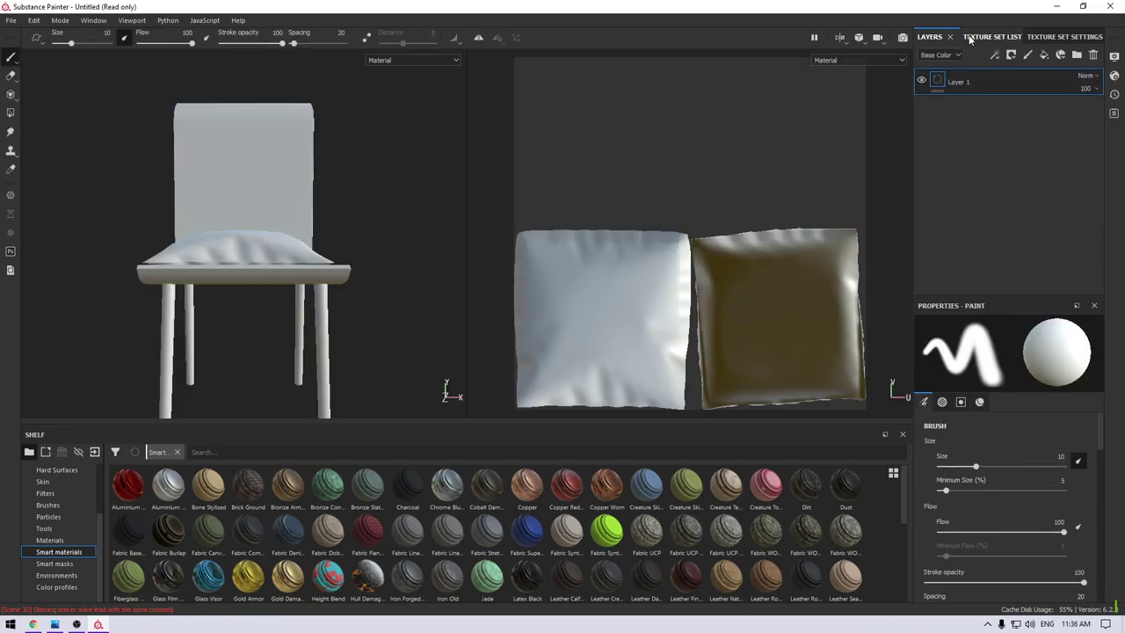
Rename the first texture set to 'Pillow' and the second to 'Chair'.
click(990, 39)
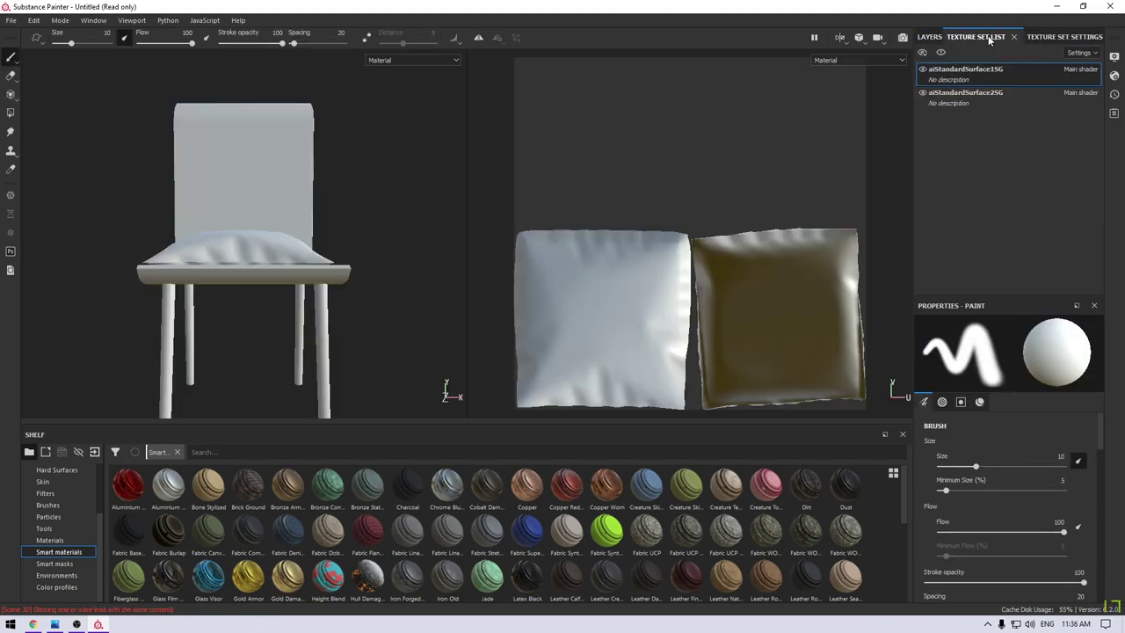
double_click(958, 70)
text(Pillow)
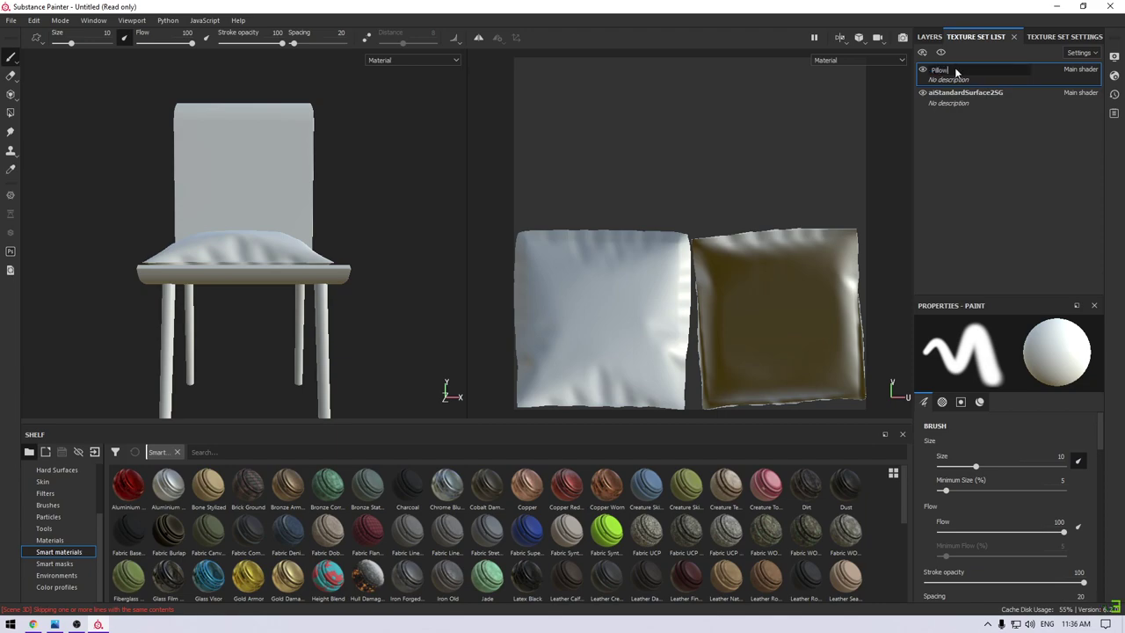
key(Return)
click(923, 93)
double_click(984, 94)
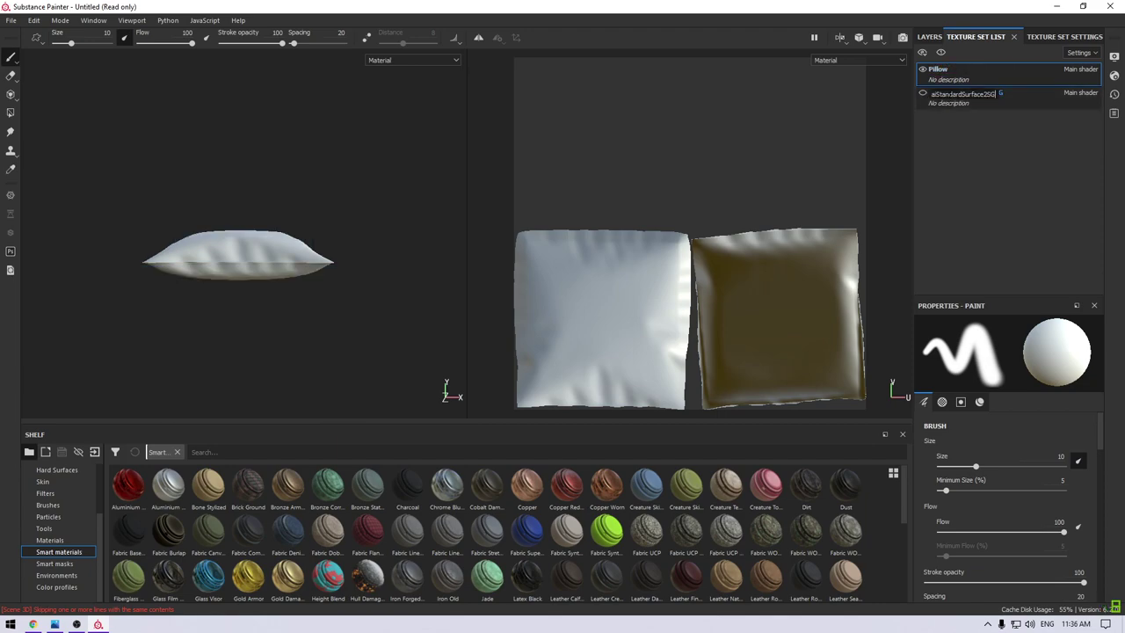
text(C)
text(hair)
key(Return)
In Bake Mesh Maps, exclude the ID and Thickness maps and set output size 2048.
click(923, 93)
click(1064, 36)
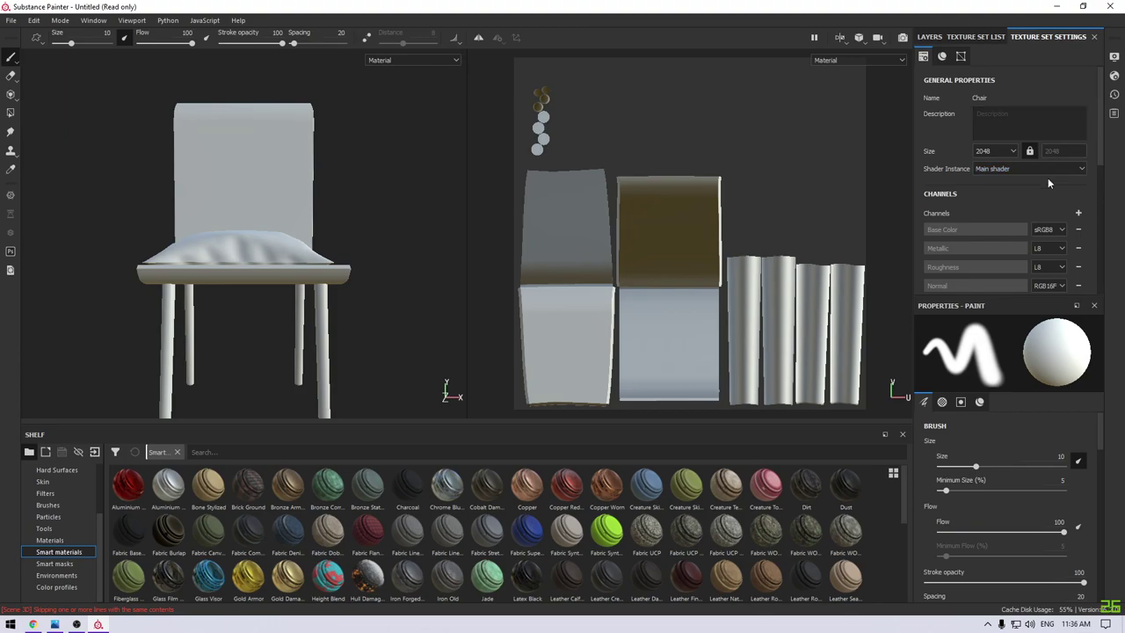
scroll(1068, 230, down, 3)
click(1068, 236)
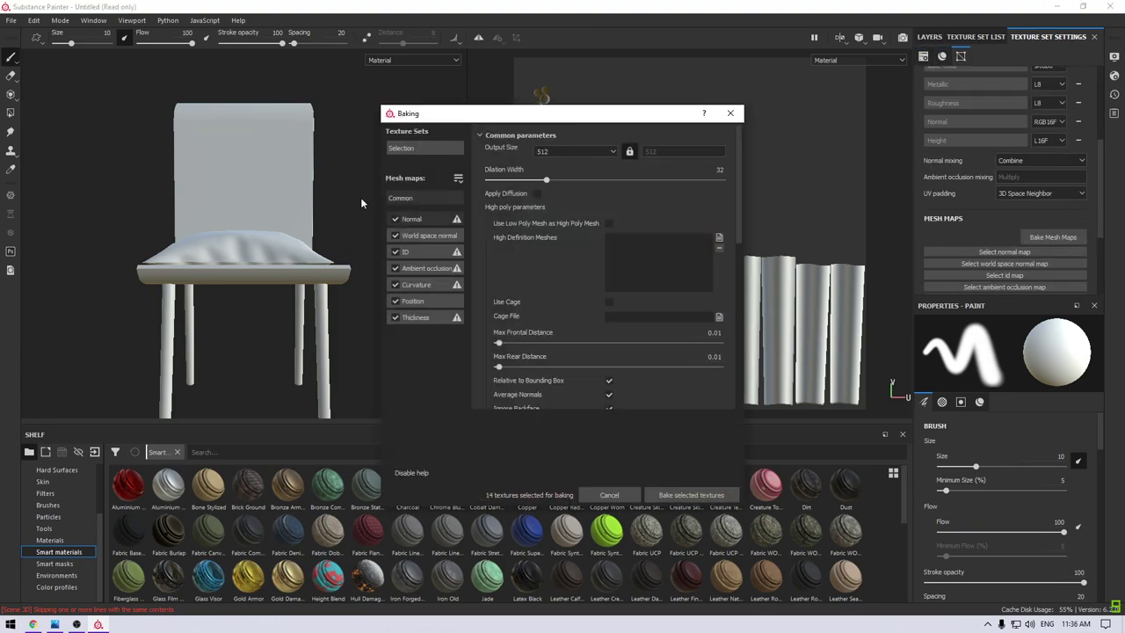
click(394, 317)
click(395, 300)
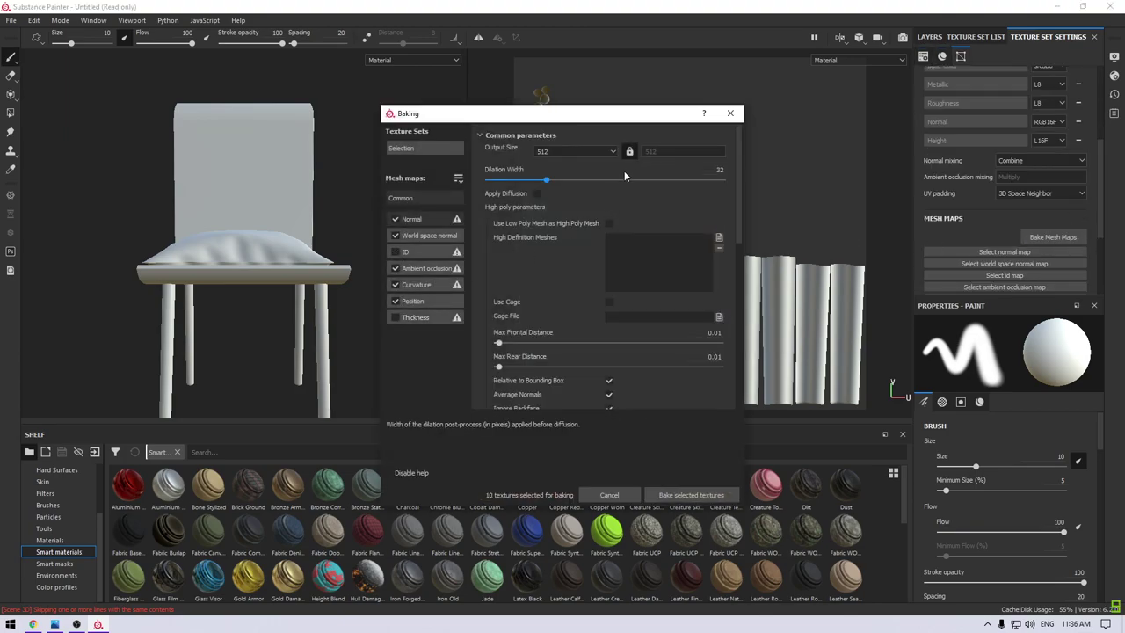
click(607, 151)
click(605, 205)
Use Subsampling 4x4 antialiasing and bake the selected textures.
scroll(576, 343, down, 3)
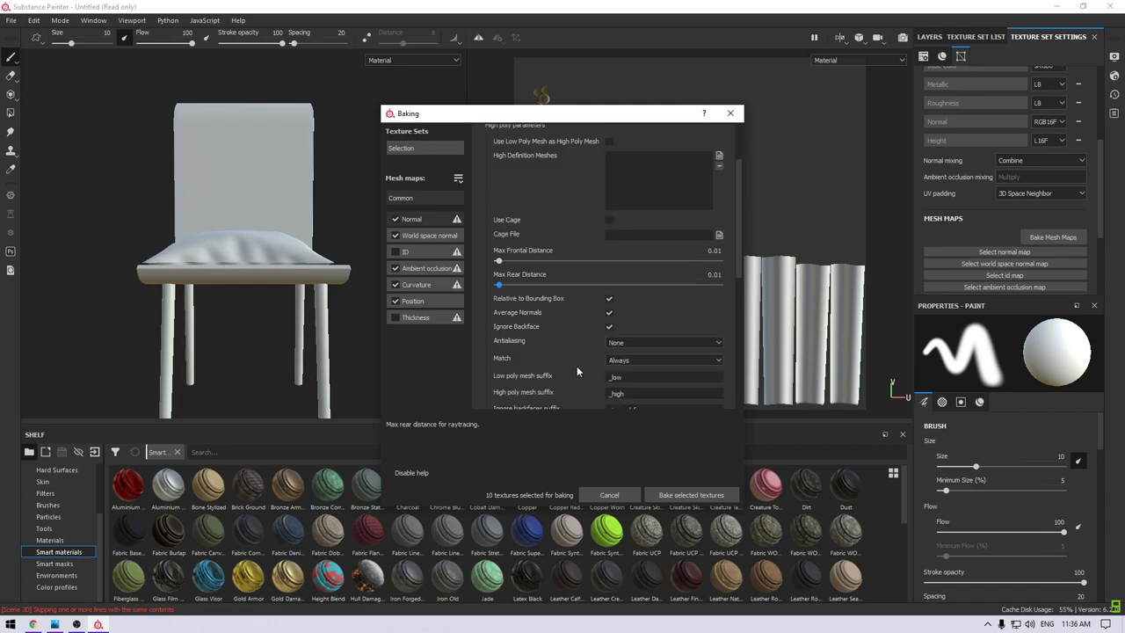
scroll(695, 341, down, 2)
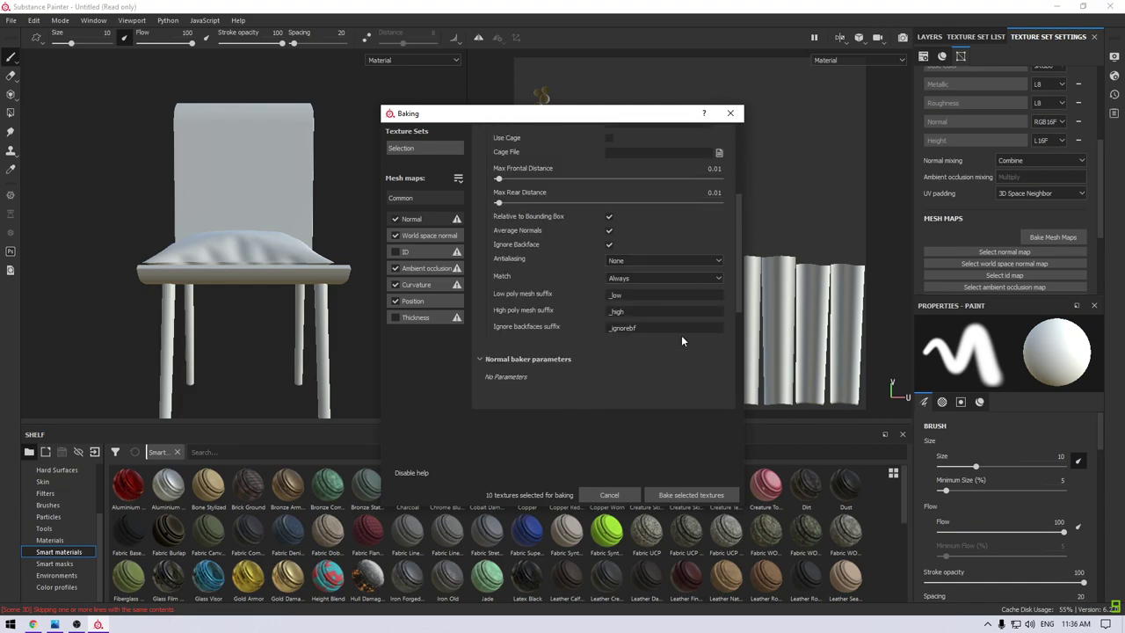
click(645, 258)
click(633, 288)
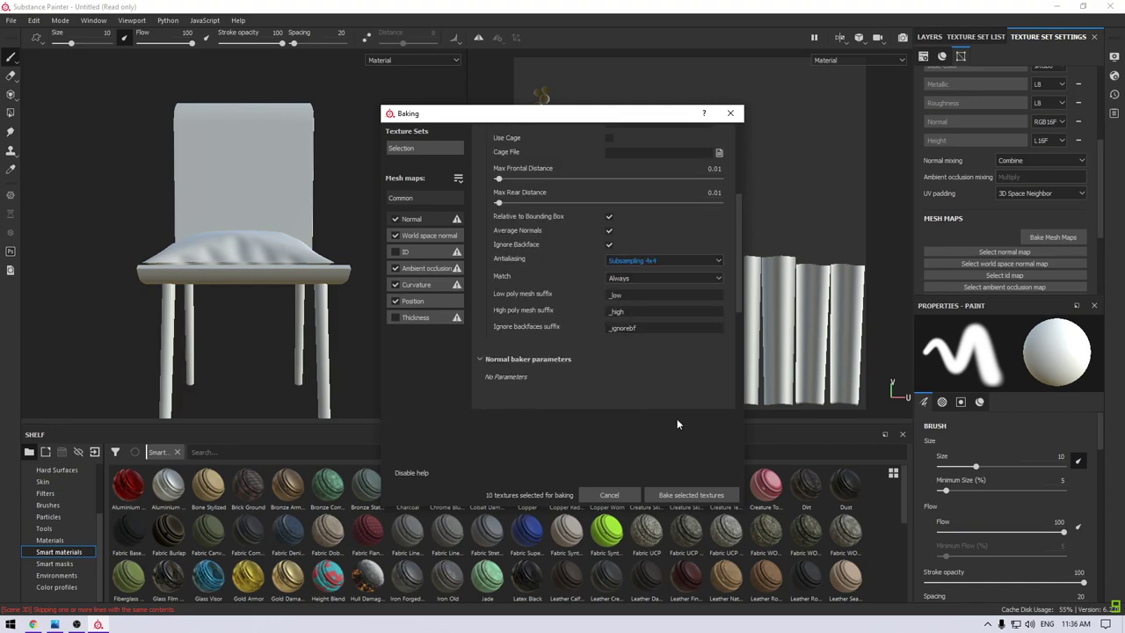
click(696, 492)
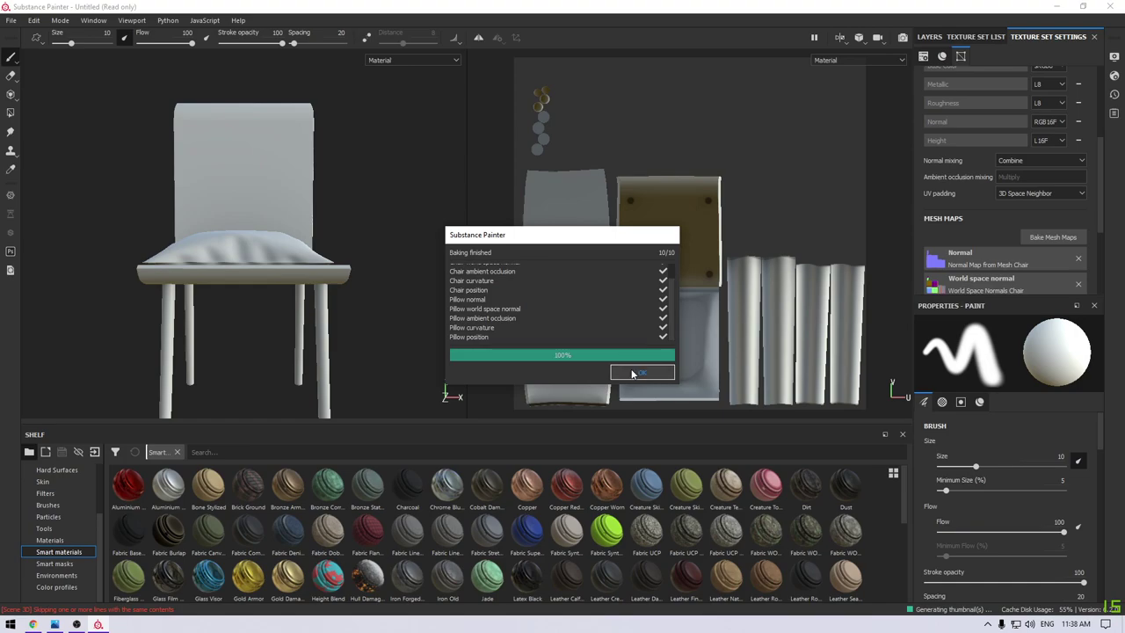
Dismiss the bake report and toggle pillow visibility to inspect the Chair layer stack.
click(640, 373)
alt+drag(229, 264, 357, 269)
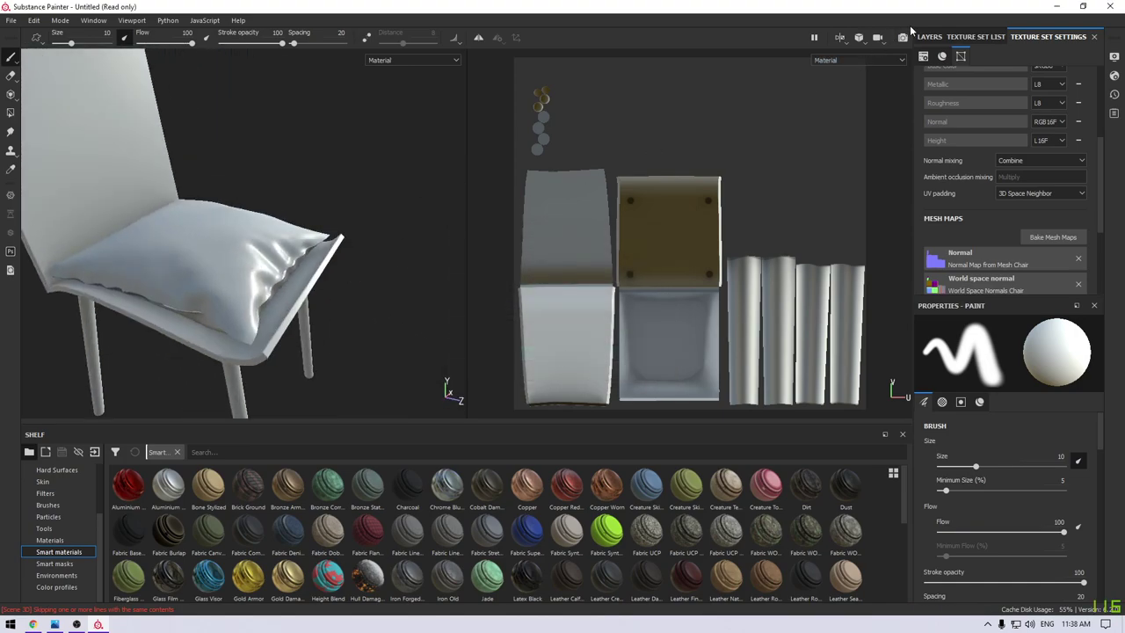
click(976, 36)
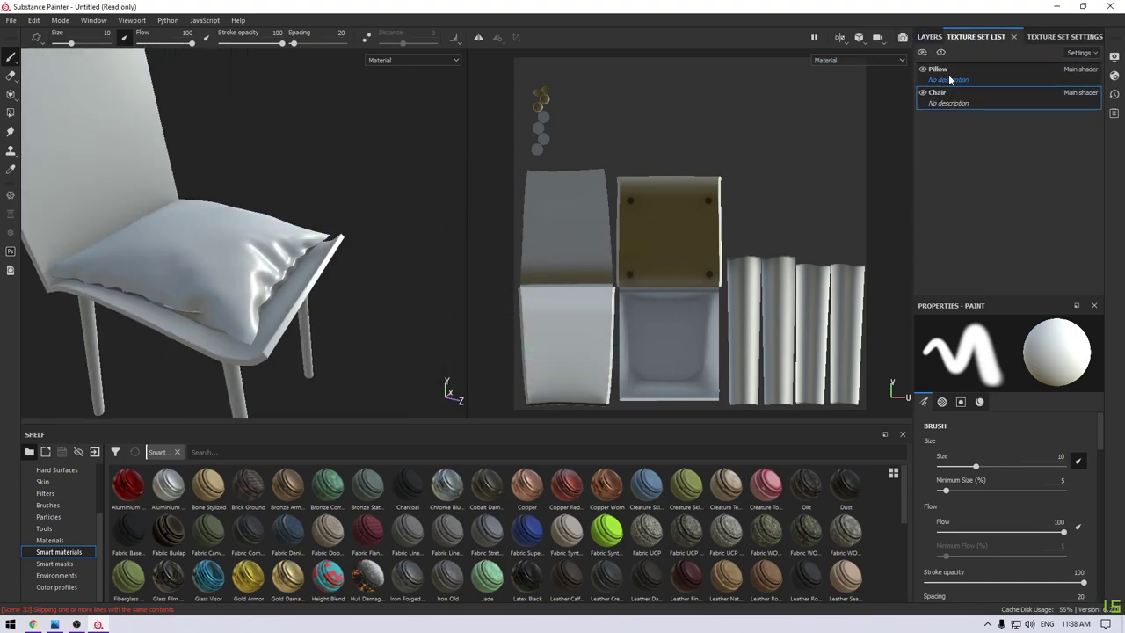
click(922, 69)
click(930, 36)
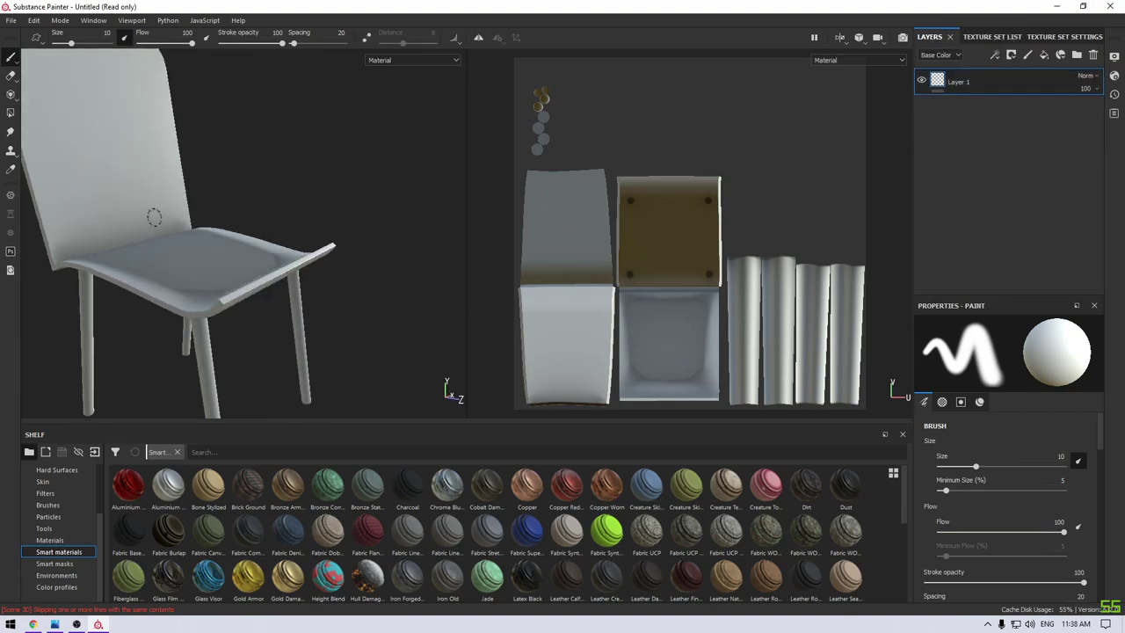
click(976, 36)
click(923, 69)
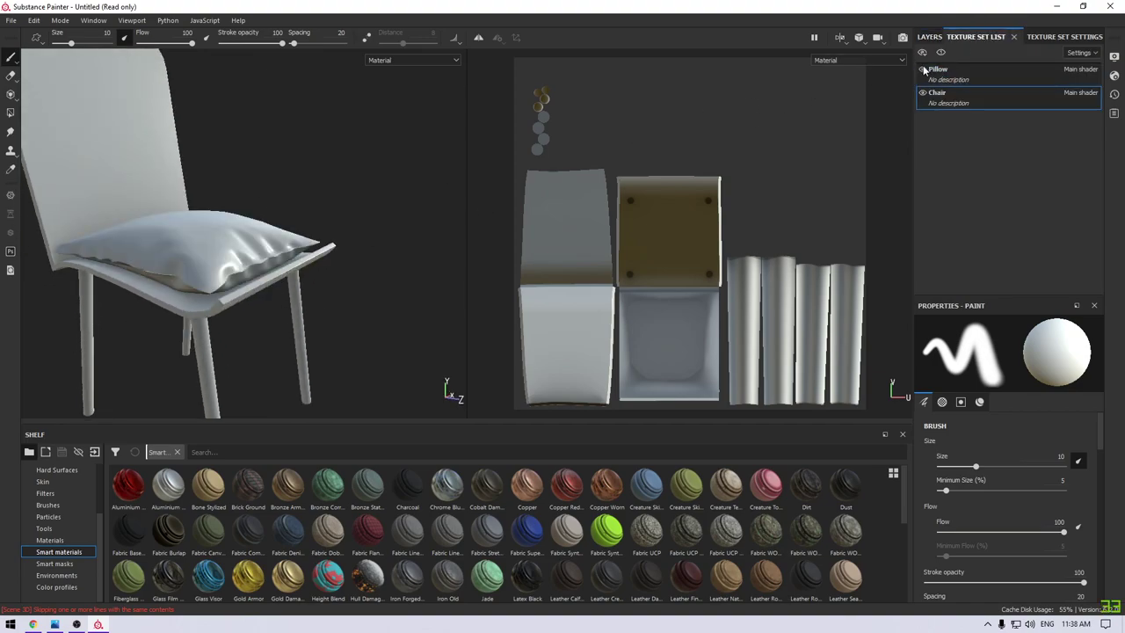
click(930, 36)
Delete the default Layer 1 and clear all system notifications.
mouse_move(164, 236)
alt+mouse_down()
mouse_move(164, 280)
mouse_move(211, 296)
mouse_move(193, 188)
mouse_move(209, 138)
mouse_move(239, 188)
alt+mouse_up()
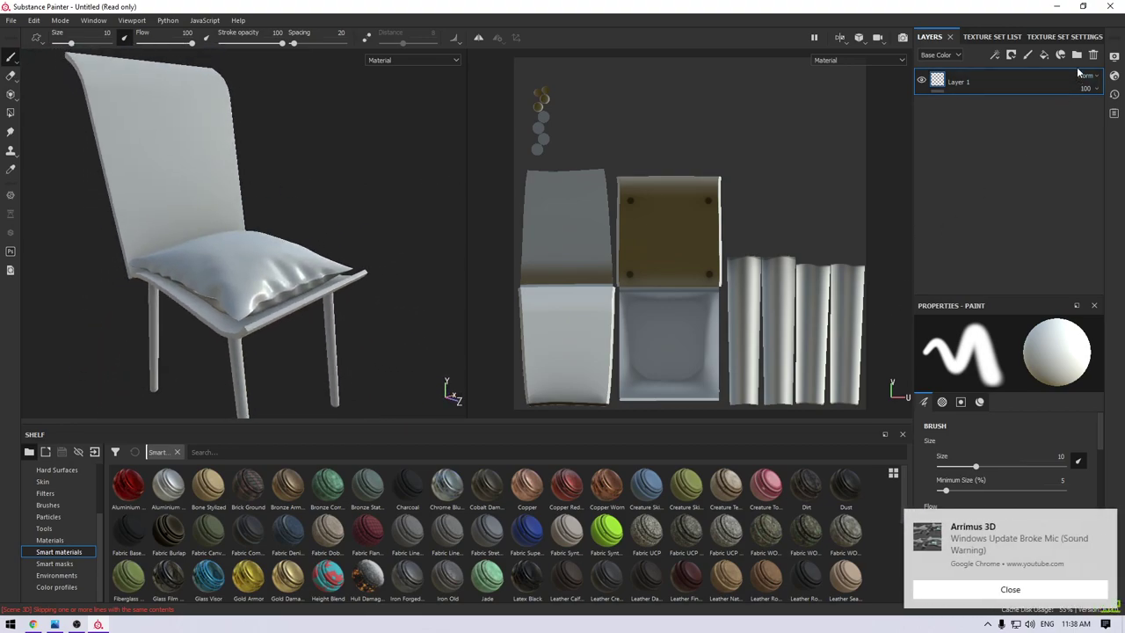
click(1094, 55)
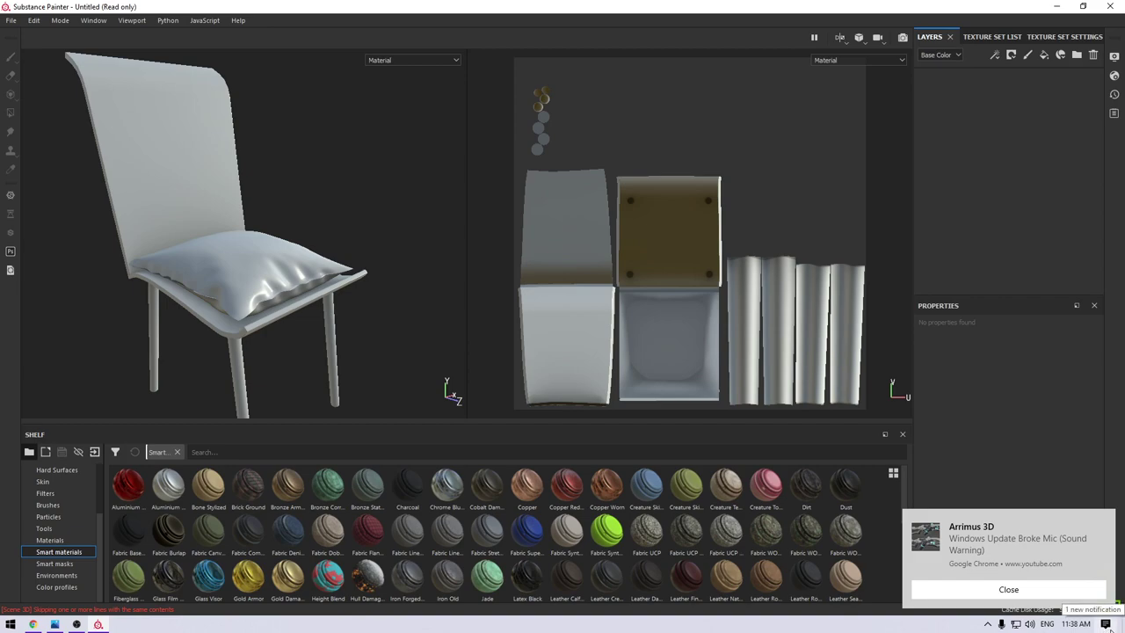
click(1106, 623)
click(1090, 555)
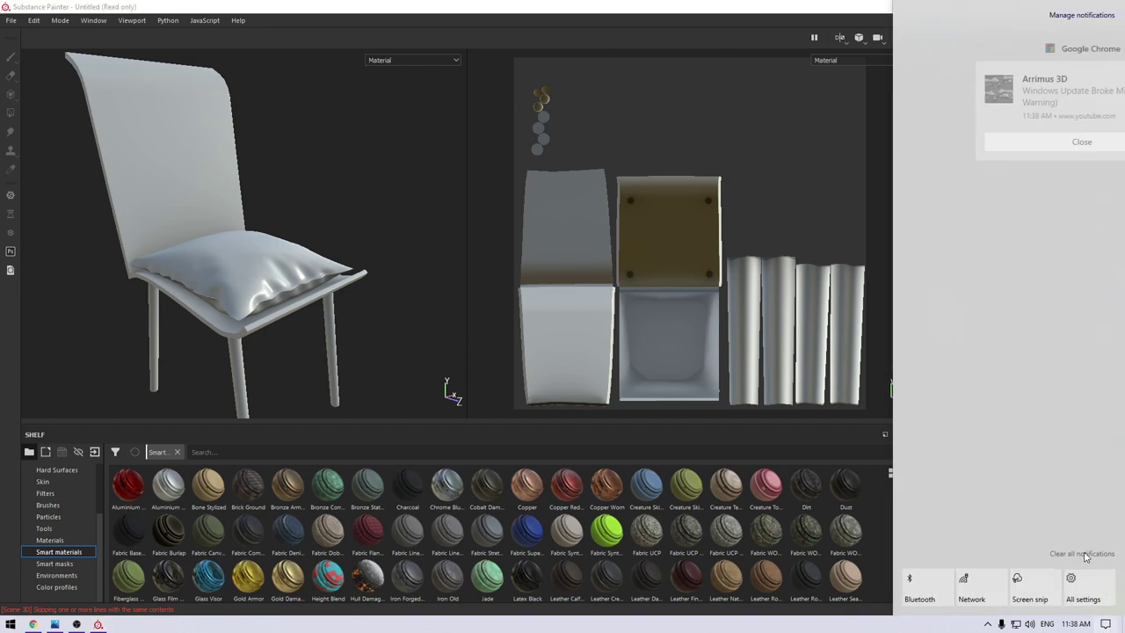
click(636, 5)
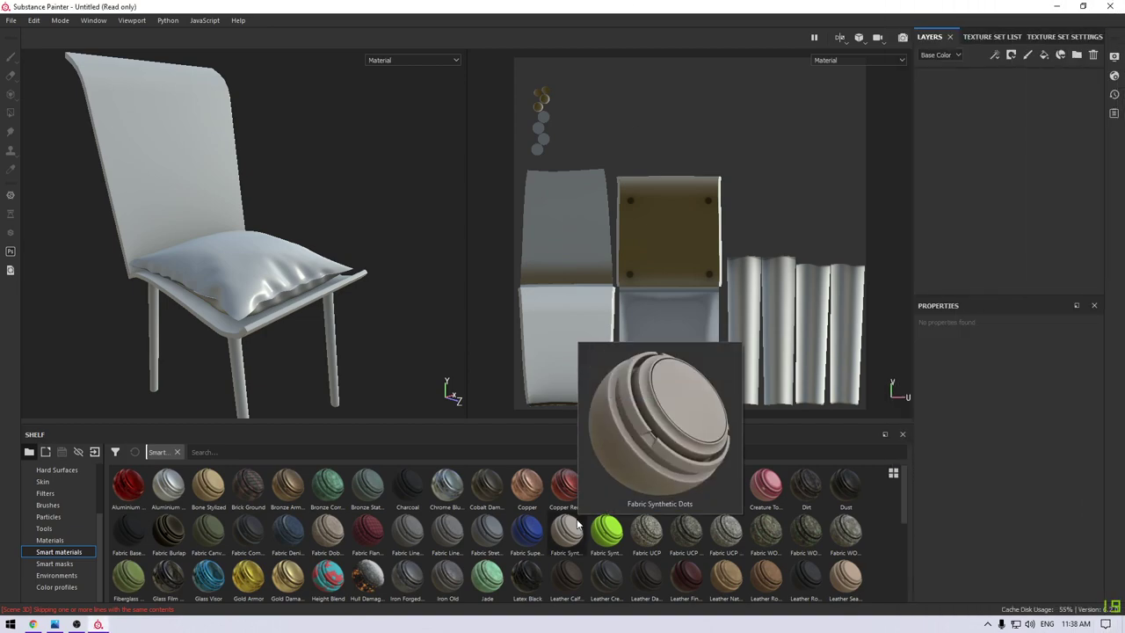
Apply the Wood Chest Stylized smart material to the chair and expand its sub-layers.
scroll(577, 525, down, 10)
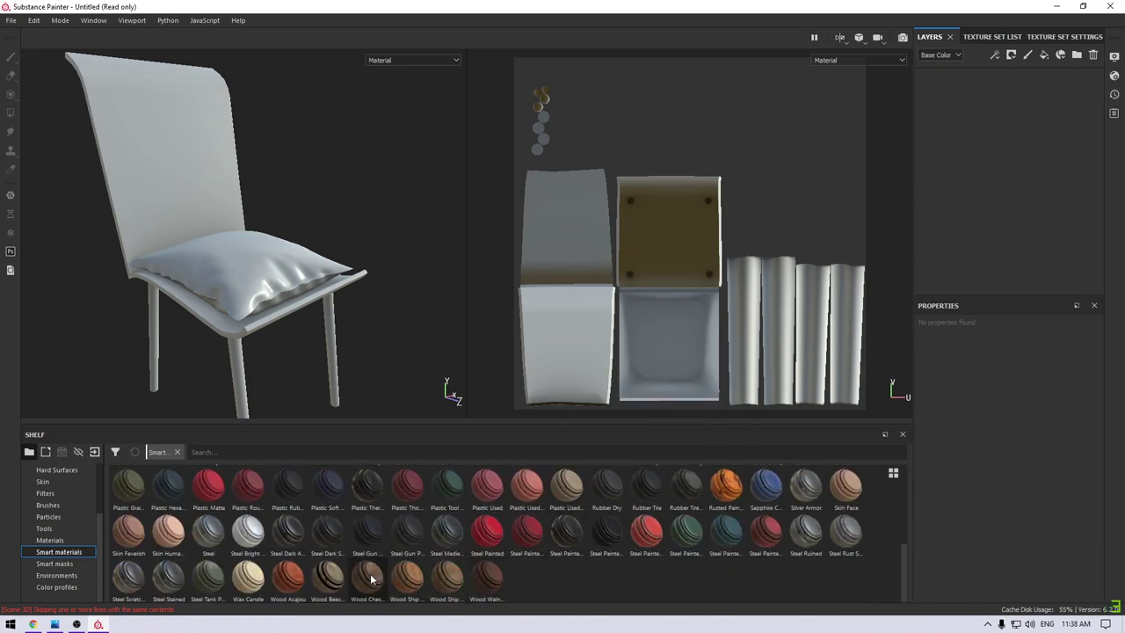
drag(371, 579, 1018, 186)
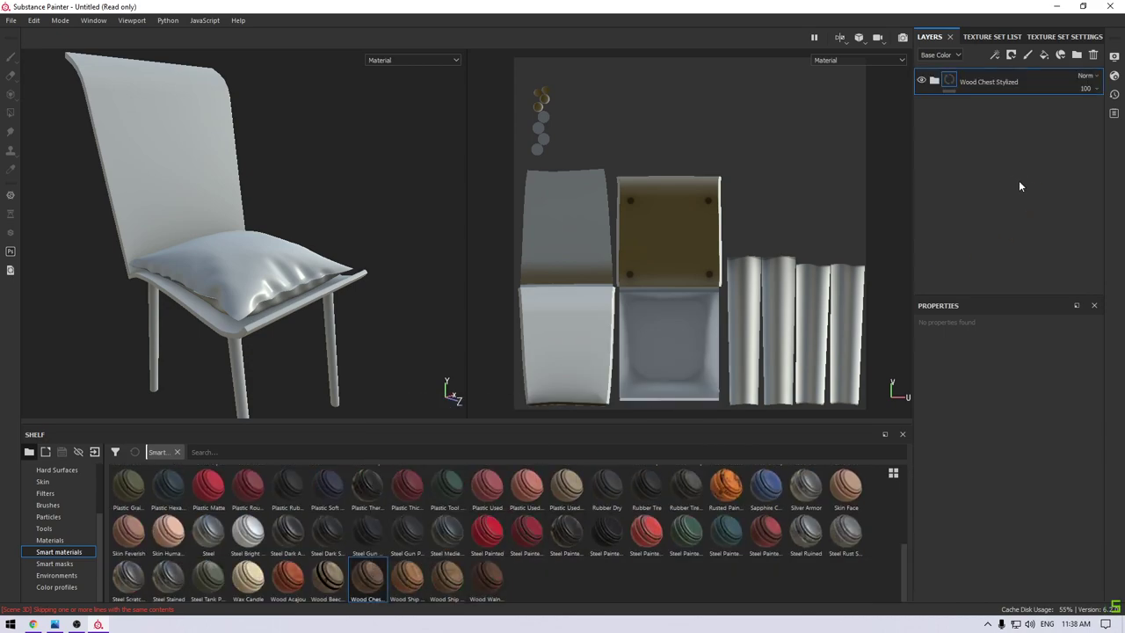
click(934, 80)
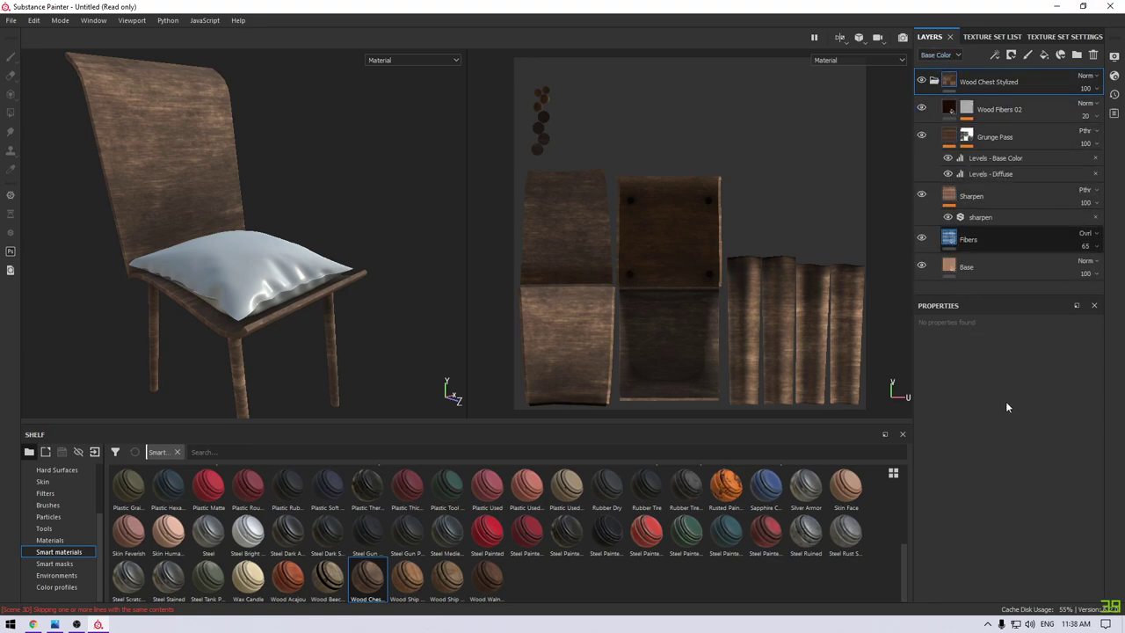
Keep the Fibers layer rotation at 0 and set its texture scale to 21.
click(967, 239)
click(1064, 443)
text(90)
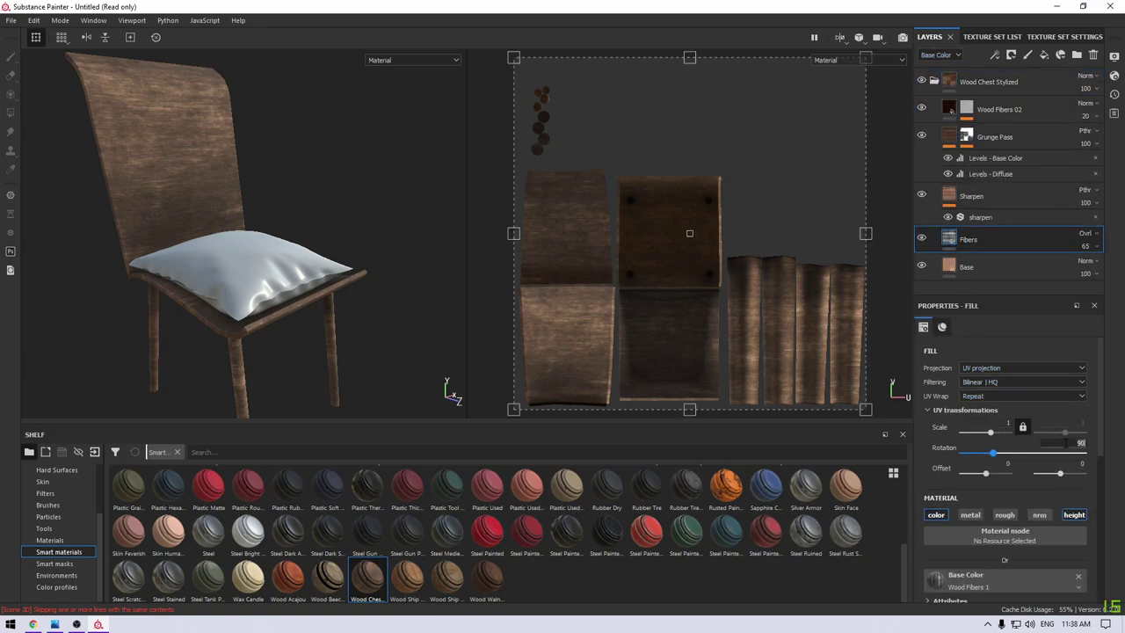
key(ctrl+z)
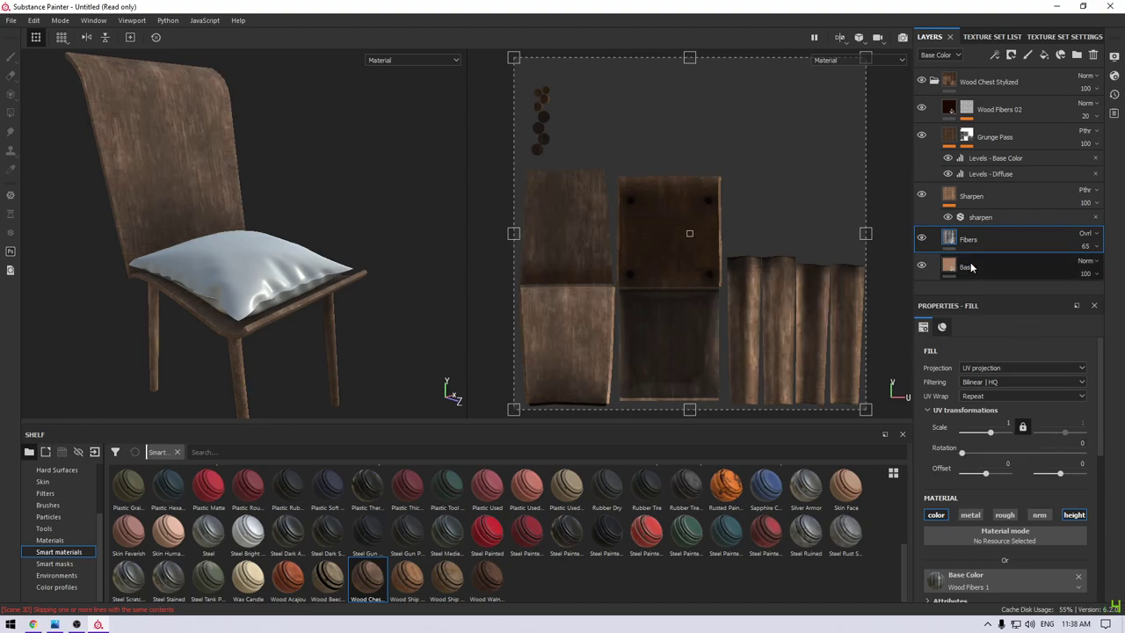
click(1008, 424)
text(2)
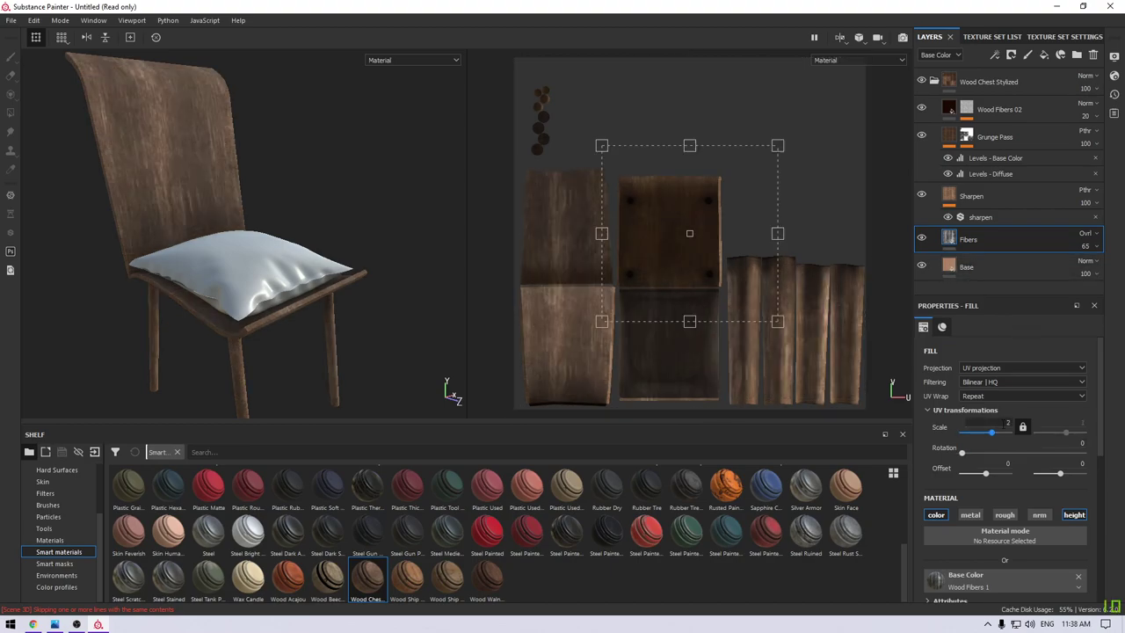
text(1)
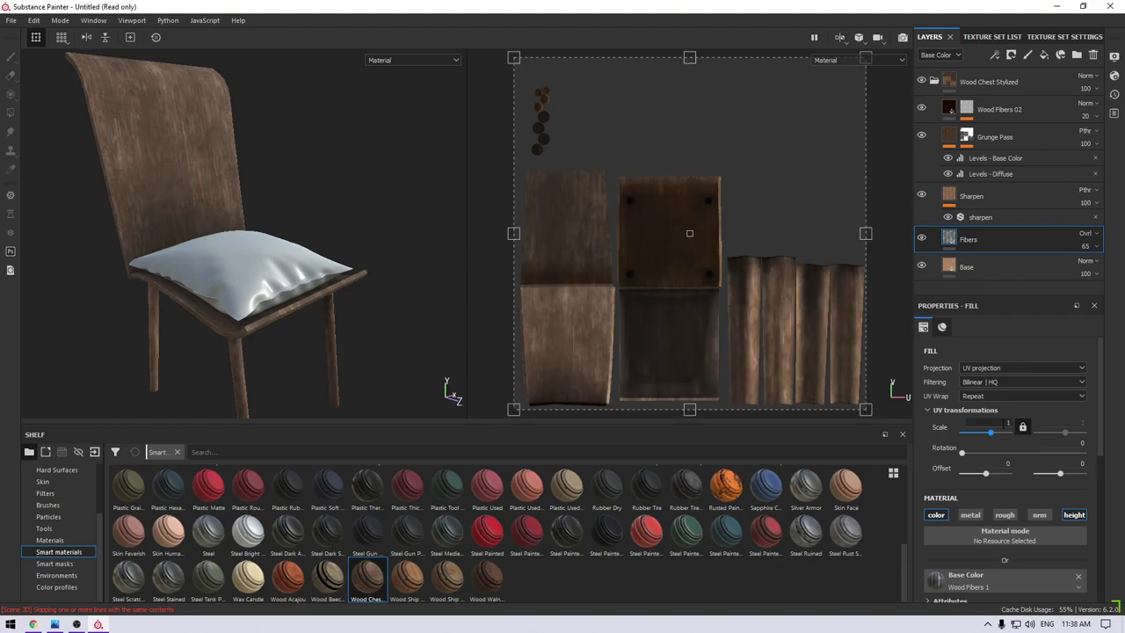
click(967, 267)
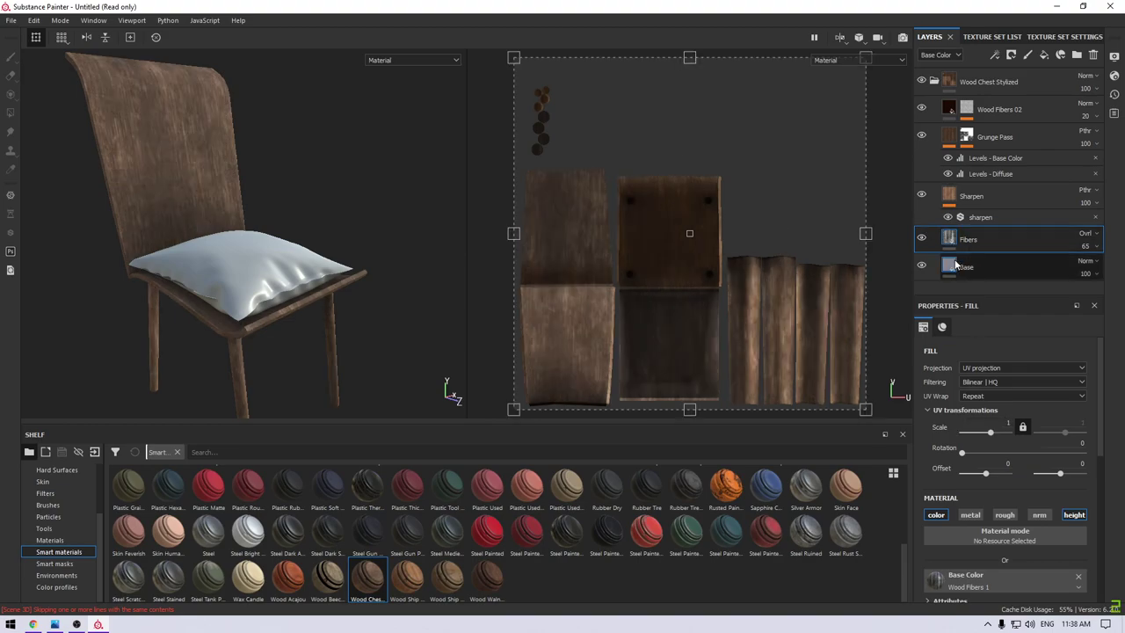
scroll(1024, 527, down, 3)
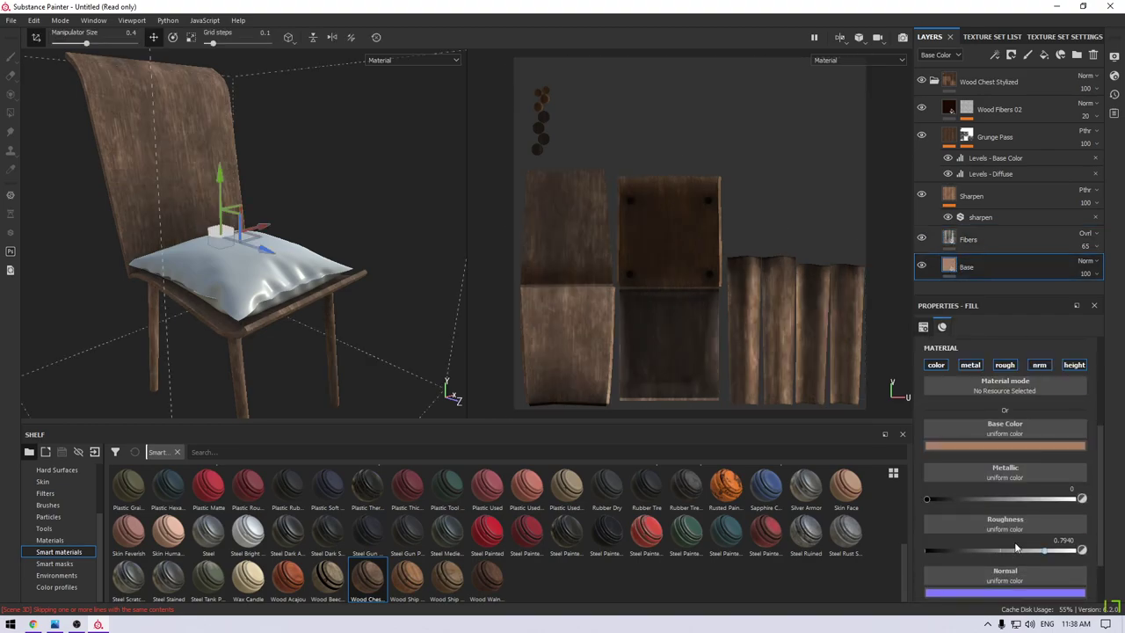
Darken the Base layer colour to brown (RGB 0.277, 0.127, 0.052) and collapse the Wood Chest Stylized group.
click(1011, 447)
mouse_move(1007, 503)
mouse_down()
mouse_move(1025, 511)
mouse_move(1010, 507)
mouse_up()
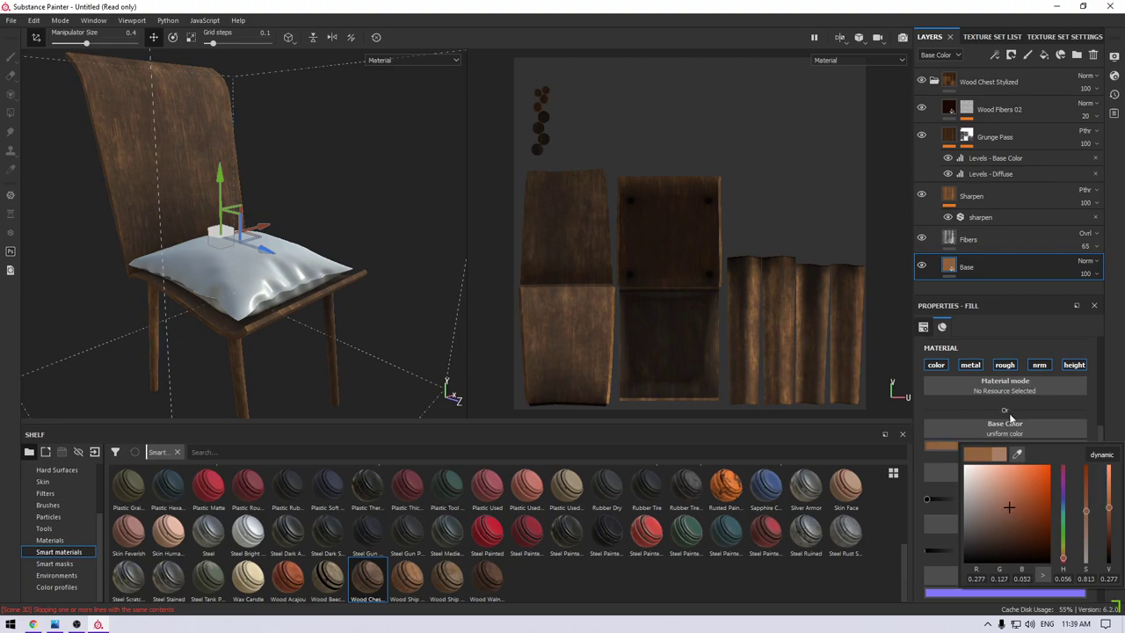
scroll(1019, 522, down, 2)
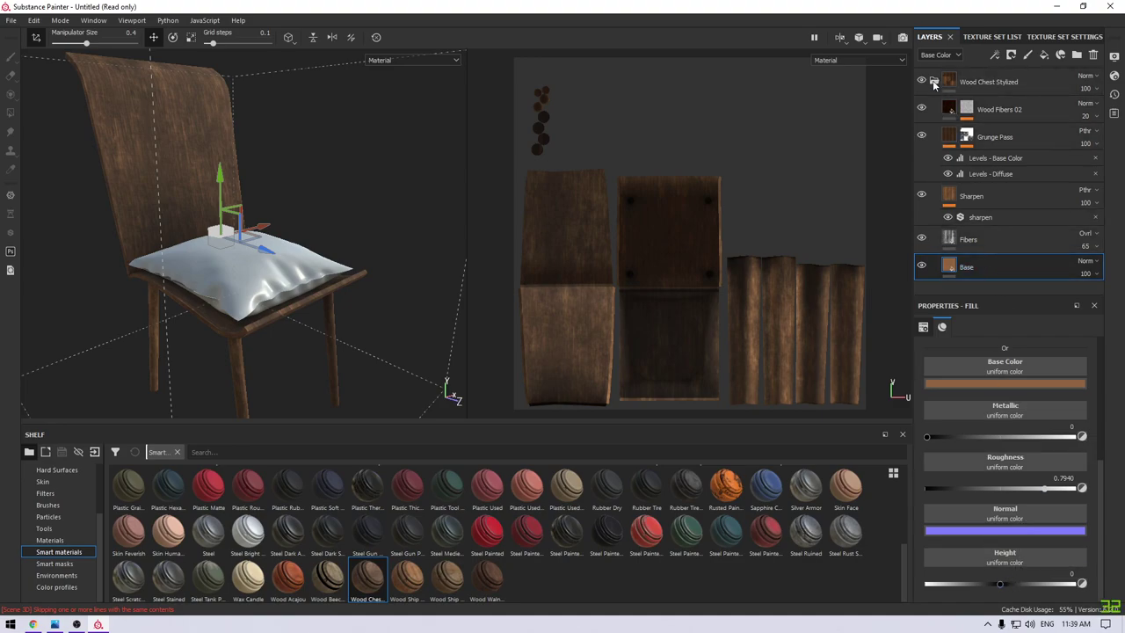
click(935, 81)
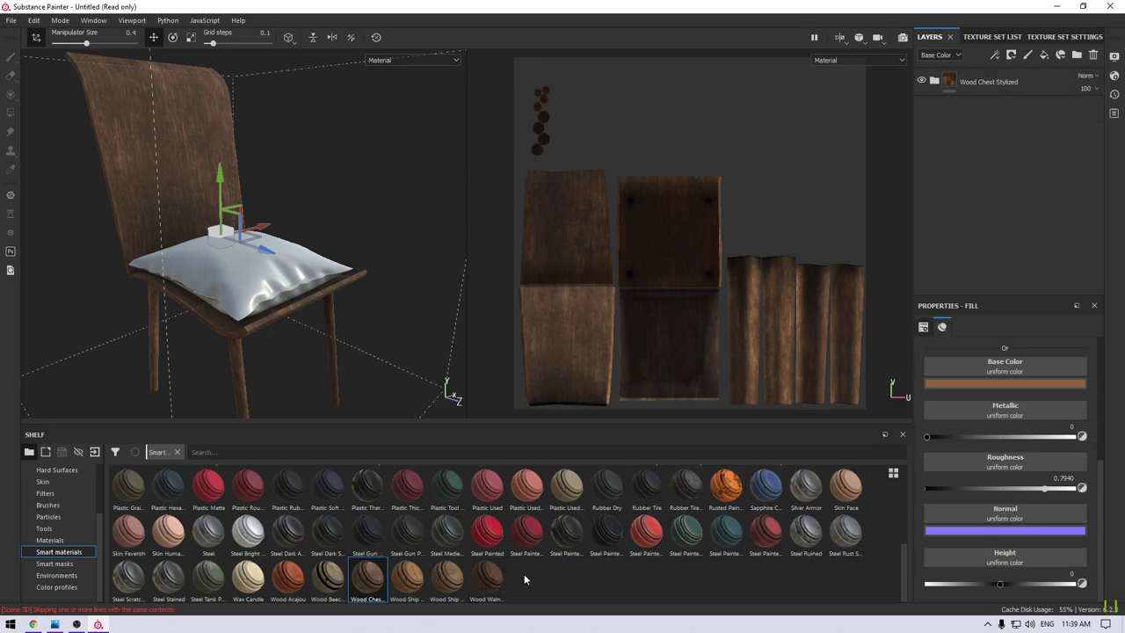
Add a fill layer with metal and normal disabled, height 0.3 and roughness 1.
click(1044, 55)
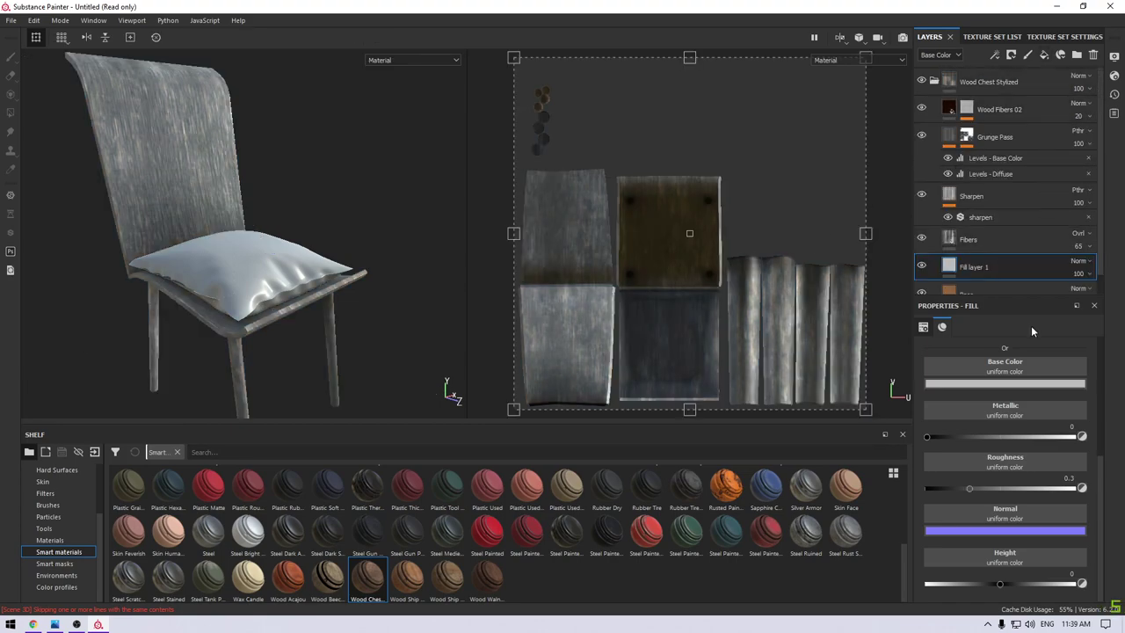
scroll(989, 402, up, 3)
scroll(989, 402, up, 2)
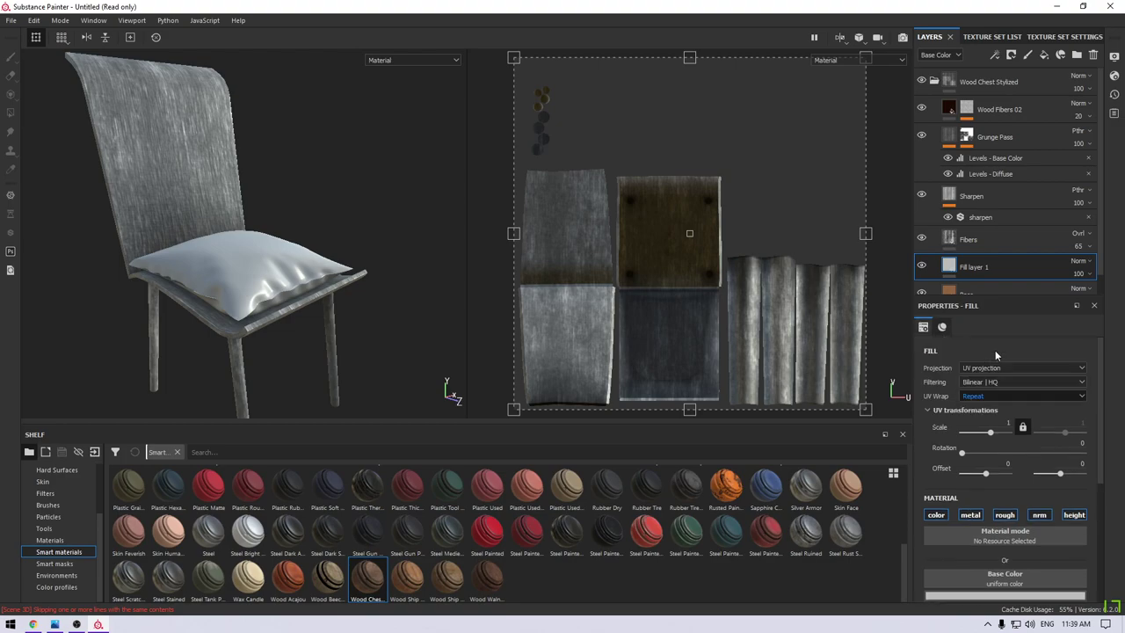
click(971, 515)
click(1041, 517)
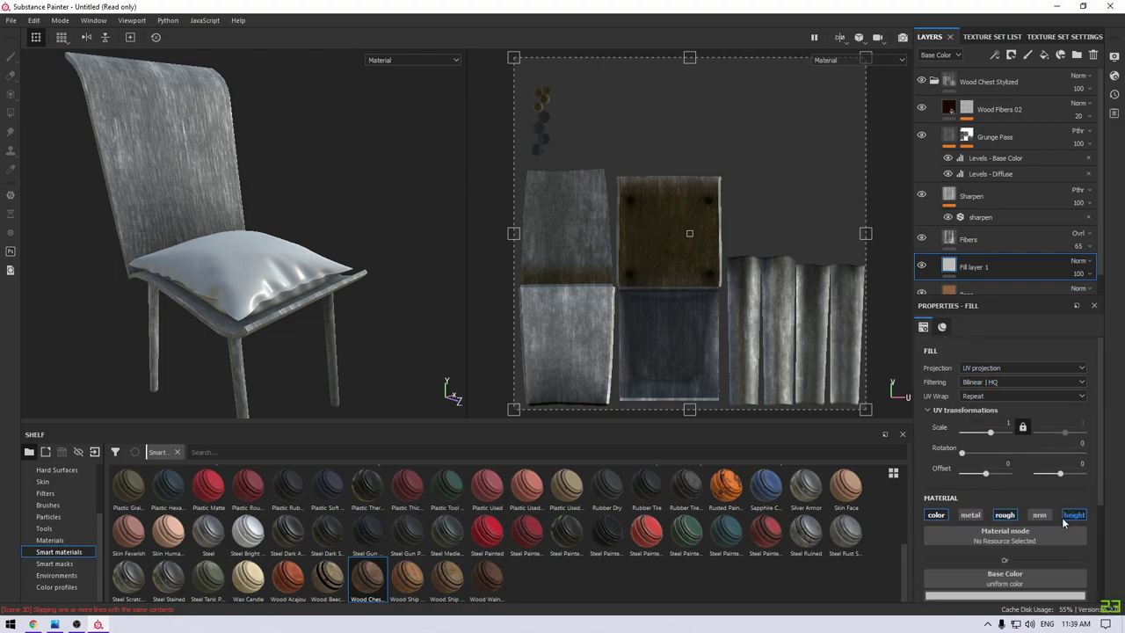
scroll(980, 511, down, 4)
click(1002, 549)
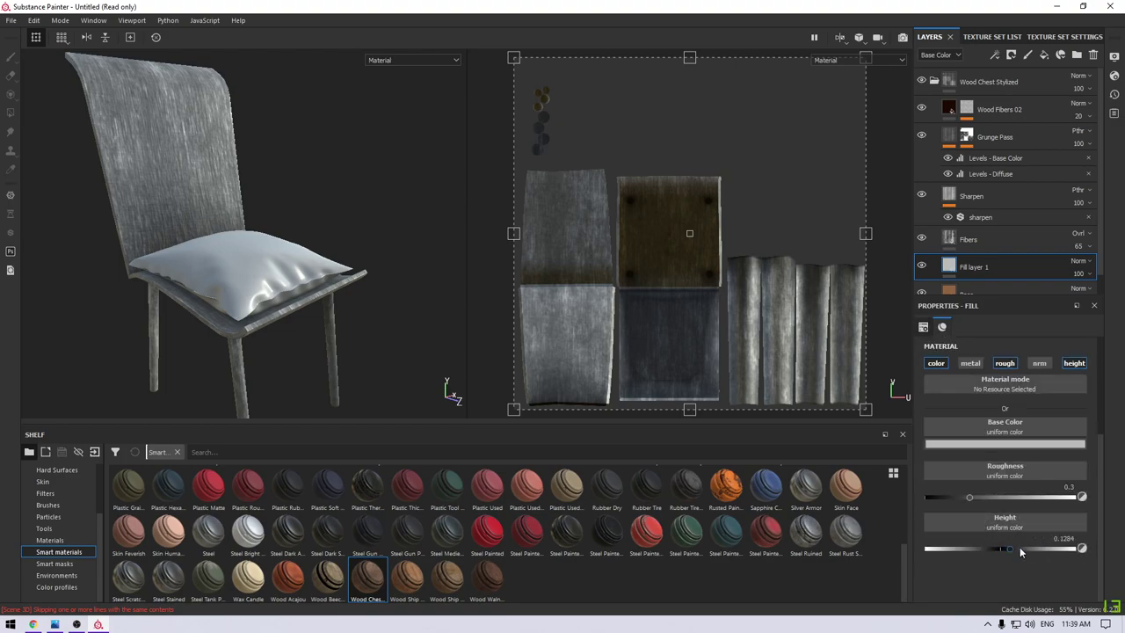
drag(1020, 547, 1009, 549)
text(0.3)
drag(987, 497, 1082, 489)
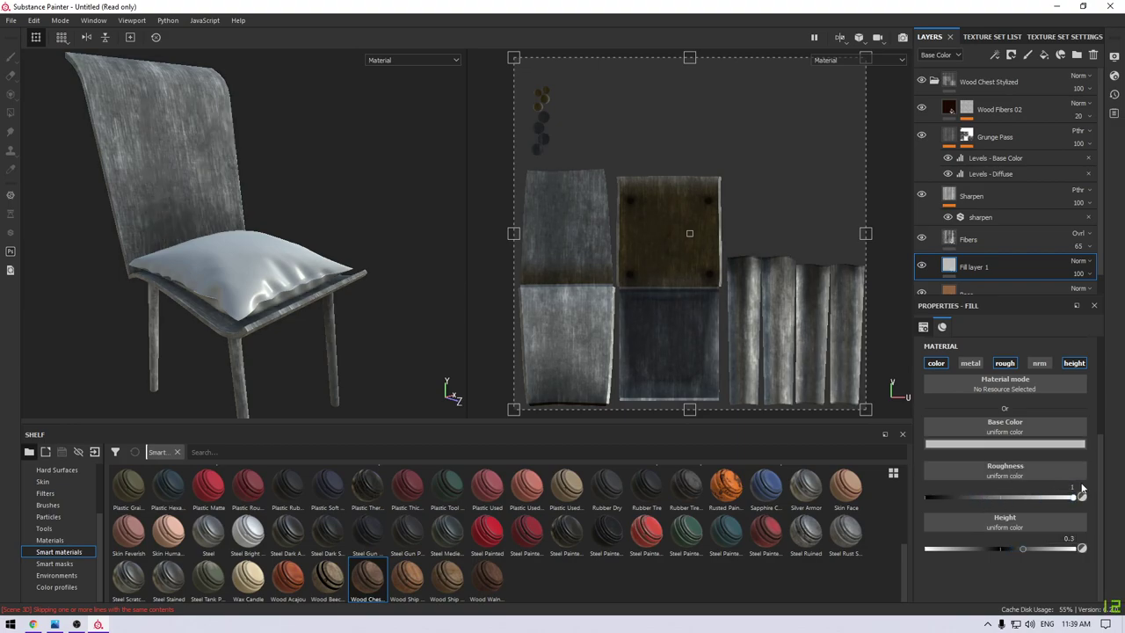
Give the fill a deep brown base colour and move Fill layer 1 to the top.
click(1016, 446)
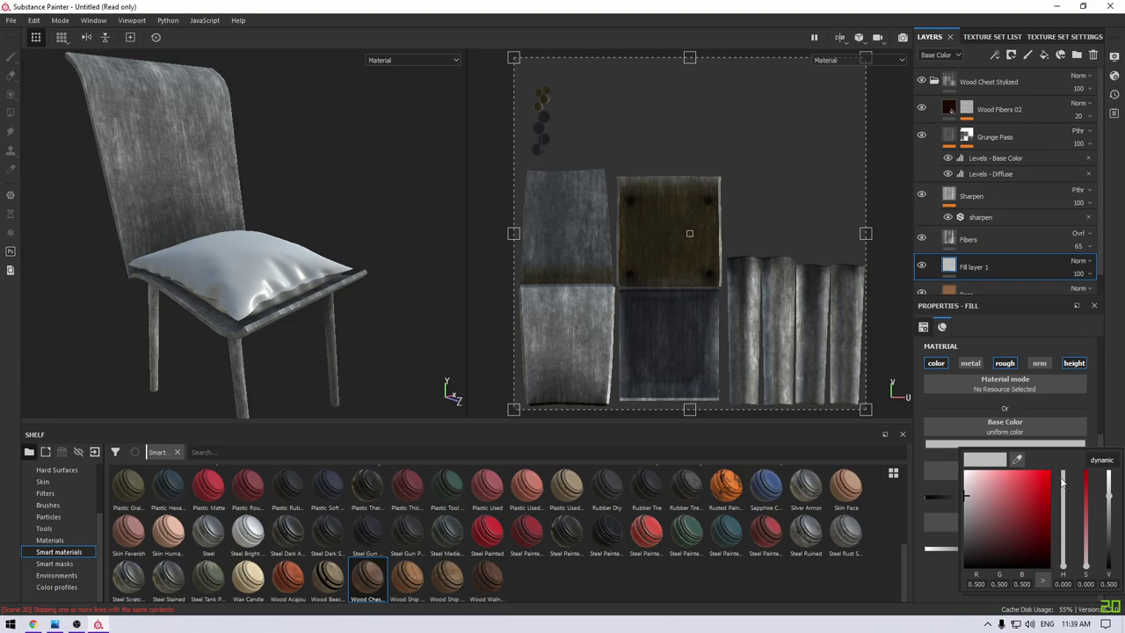
click(1064, 559)
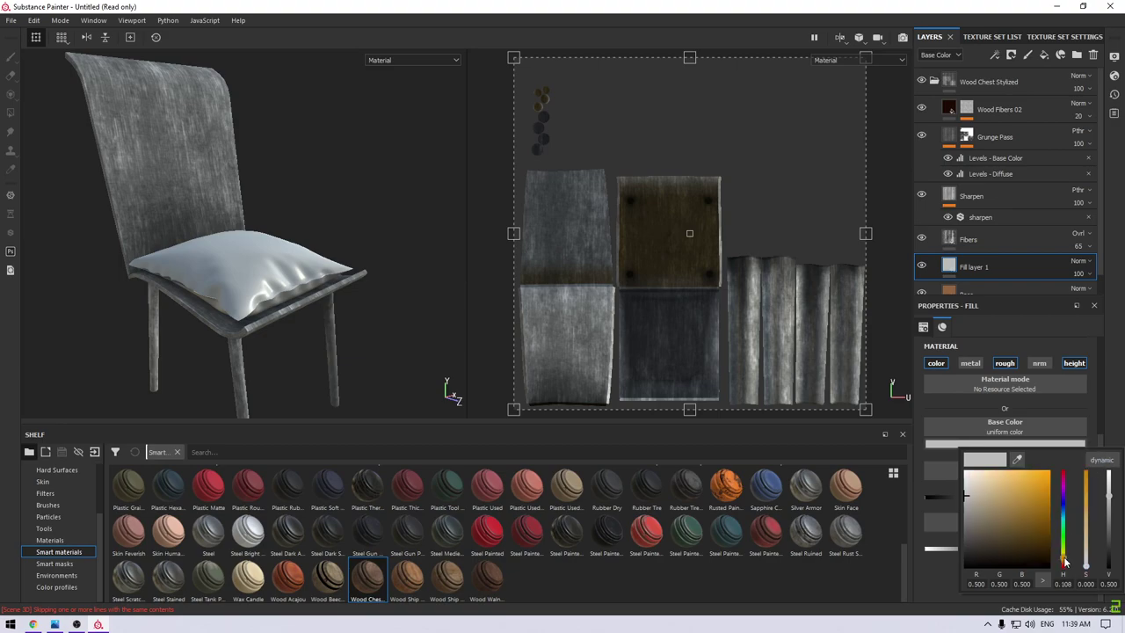
drag(1063, 558, 1066, 560)
click(1009, 531)
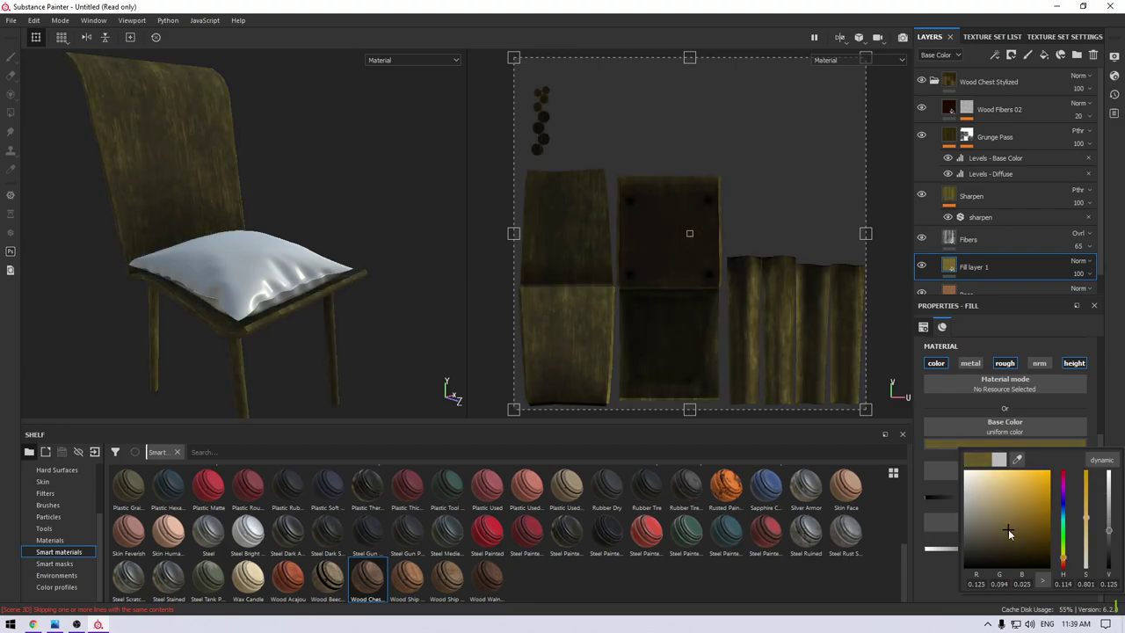
drag(1086, 518, 1090, 458)
drag(1065, 560, 1066, 567)
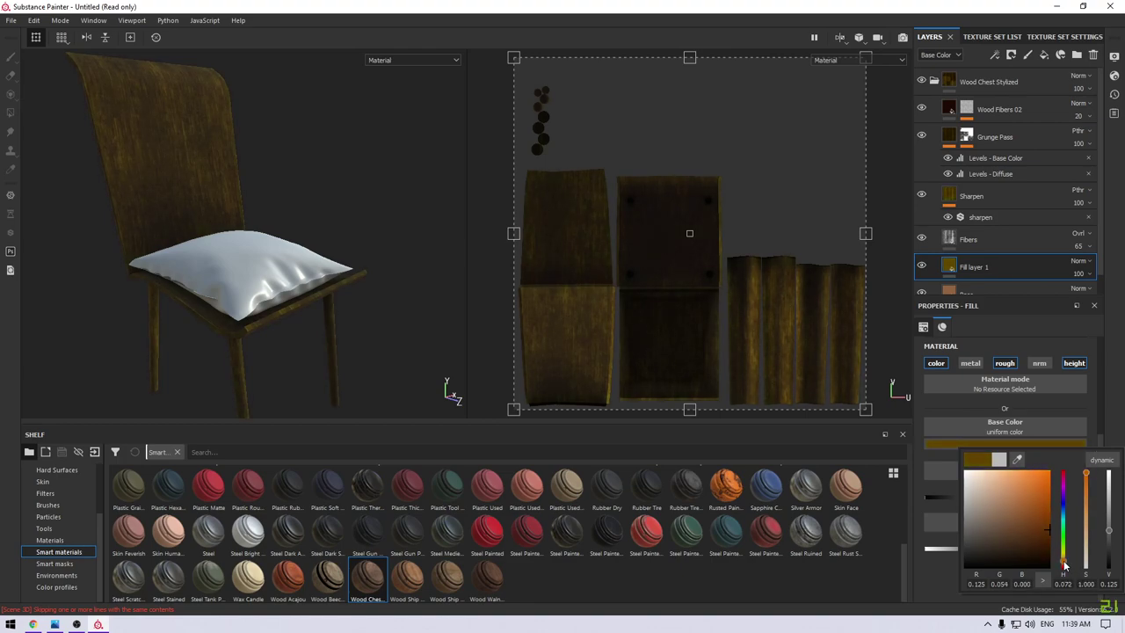
drag(1025, 537, 1018, 551)
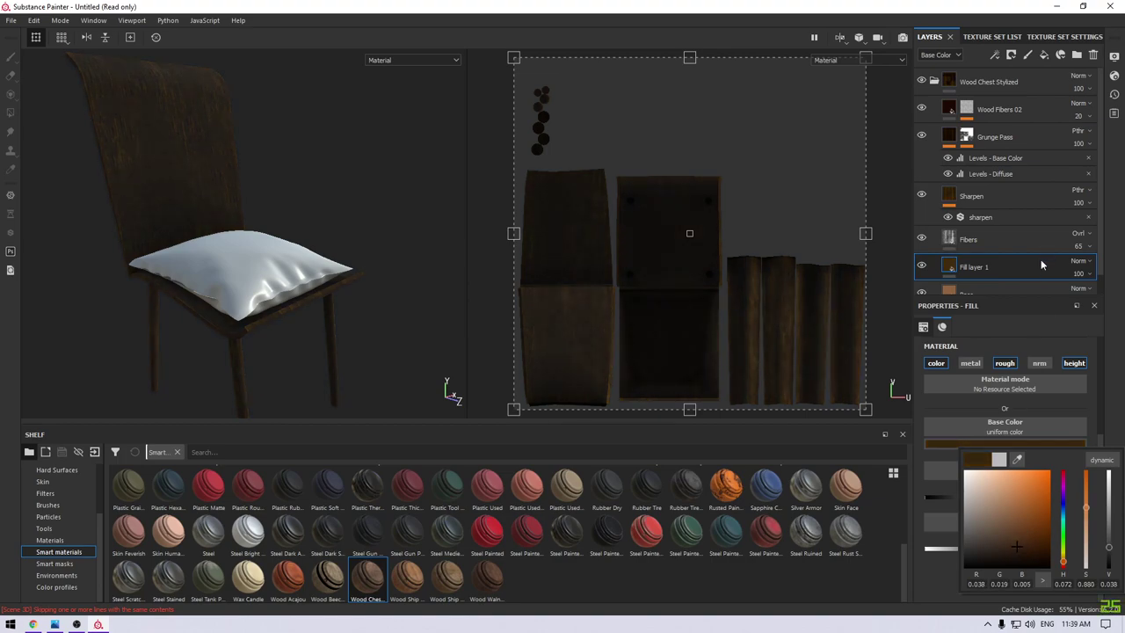
drag(1030, 269, 1019, 67)
Add a black mask to Fill layer 1 and apply the Dust Dirty smart mask.
click(934, 109)
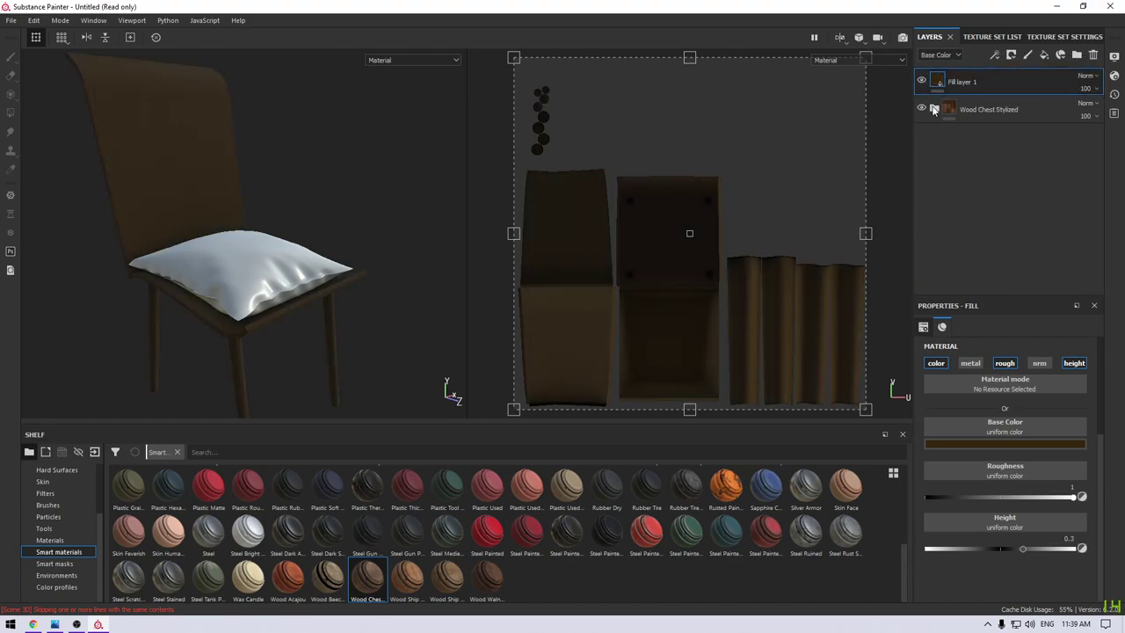
right_click(982, 82)
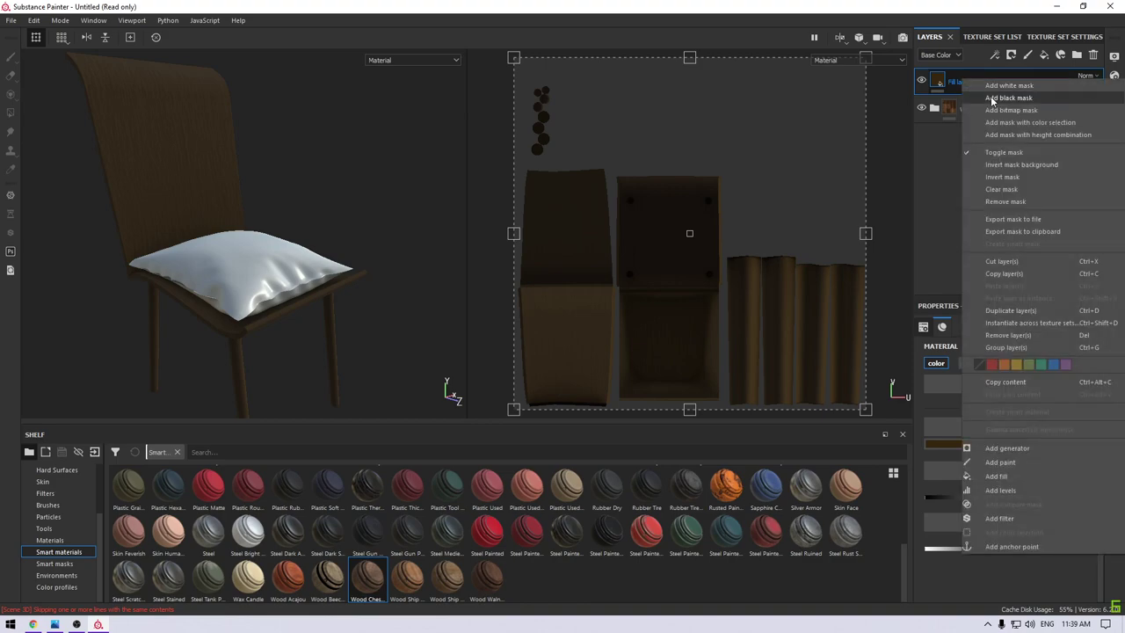
click(995, 94)
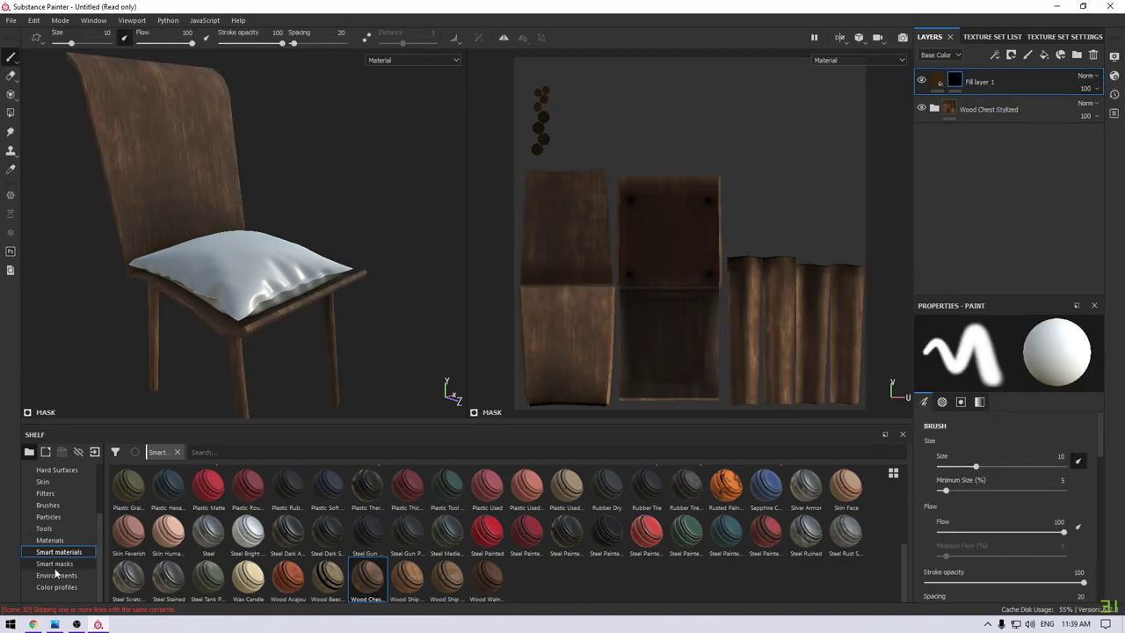
key(Down)
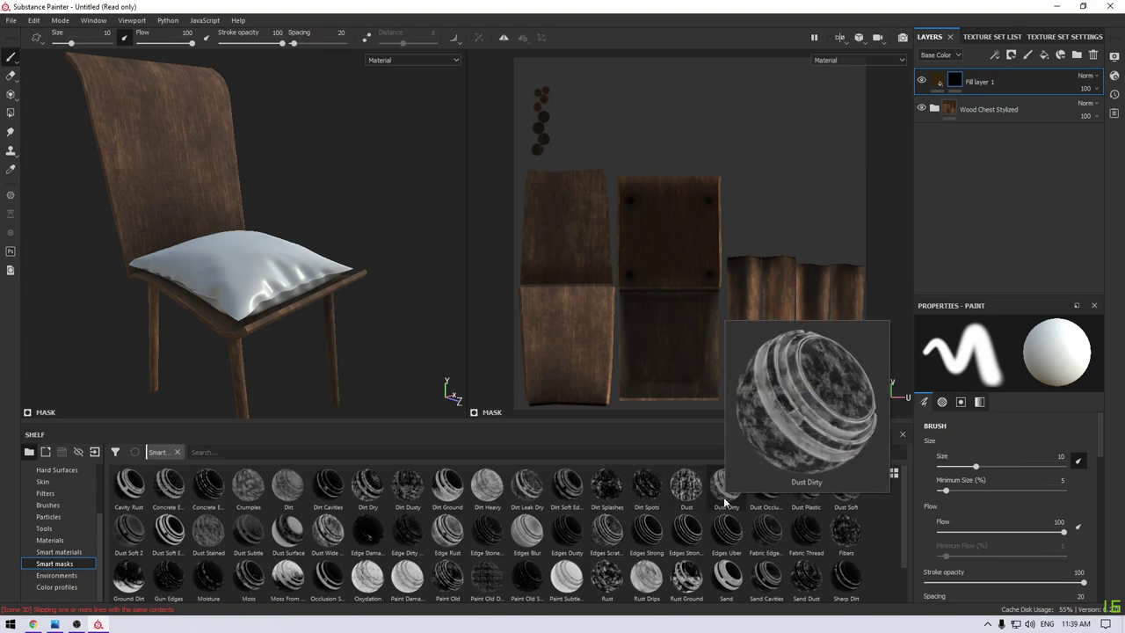
drag(726, 499, 974, 83)
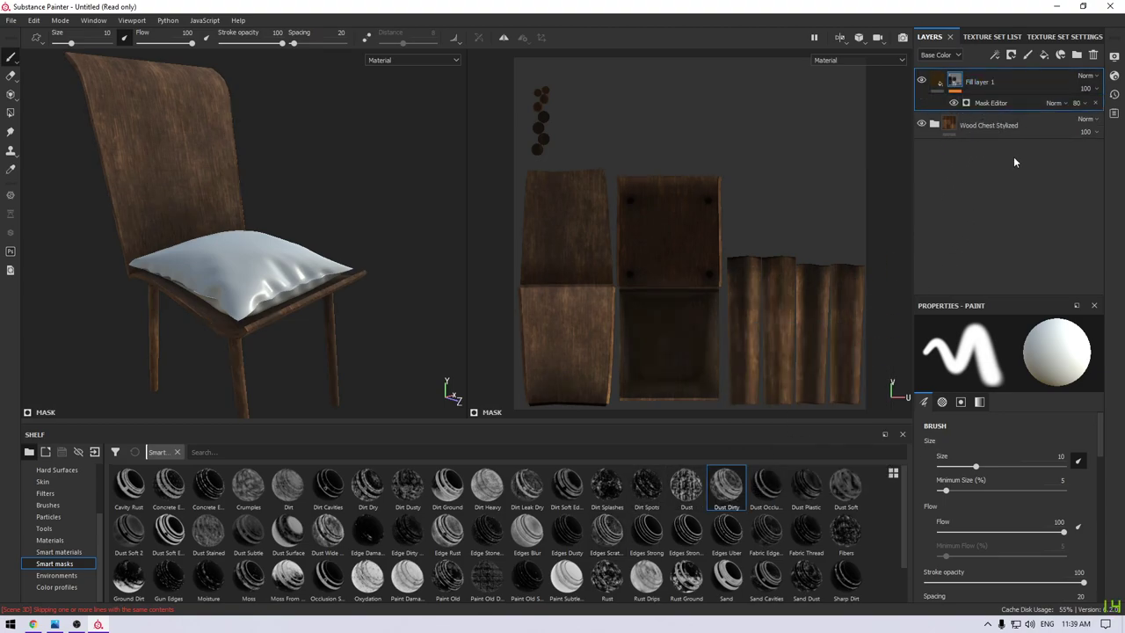
mouse_move(243, 147)
alt+mouse_down()
mouse_move(344, 330)
mouse_move(299, 255)
alt+mouse_up()
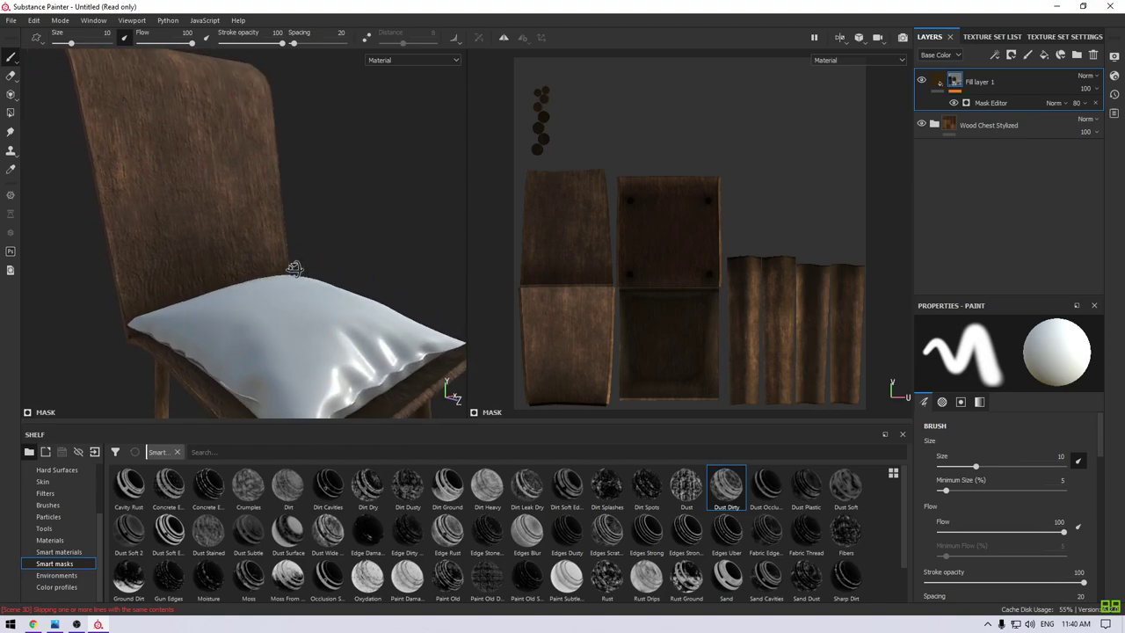
Raise the mask editor opacity to 100.
click(1078, 103)
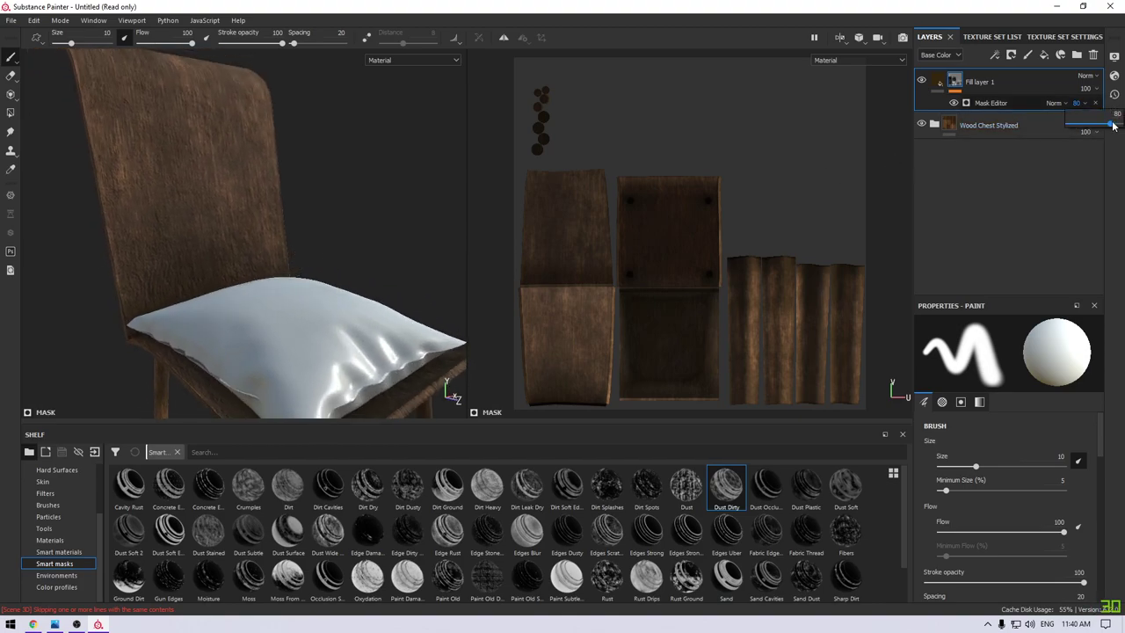
drag(1114, 125, 1122, 125)
scroll(326, 248, up, 3)
scroll(338, 263, up, 2)
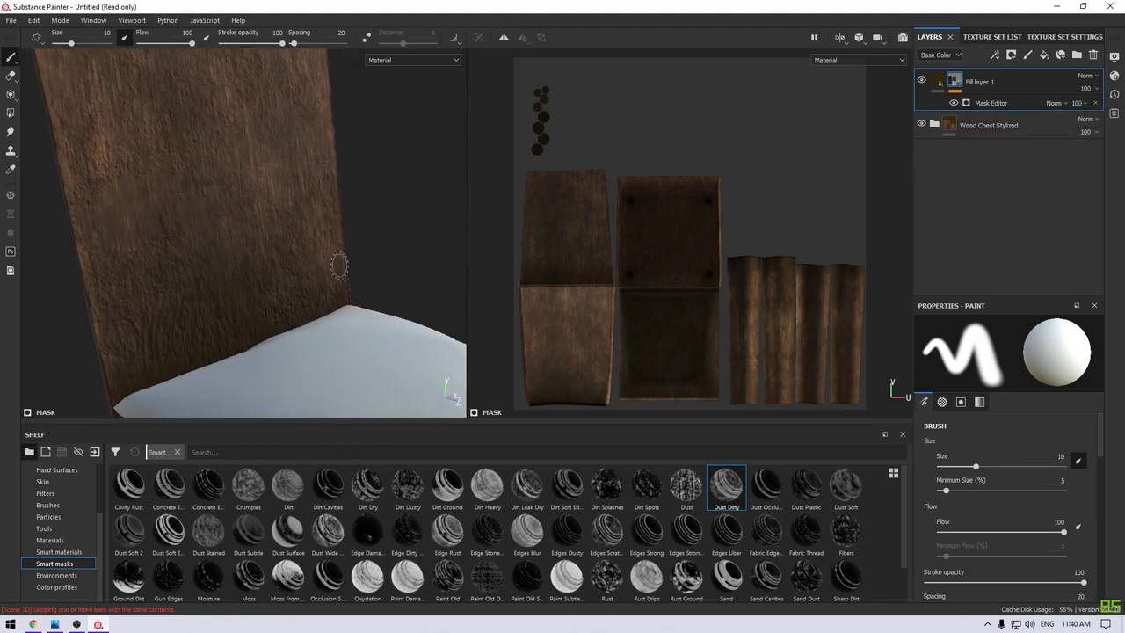
click(955, 81)
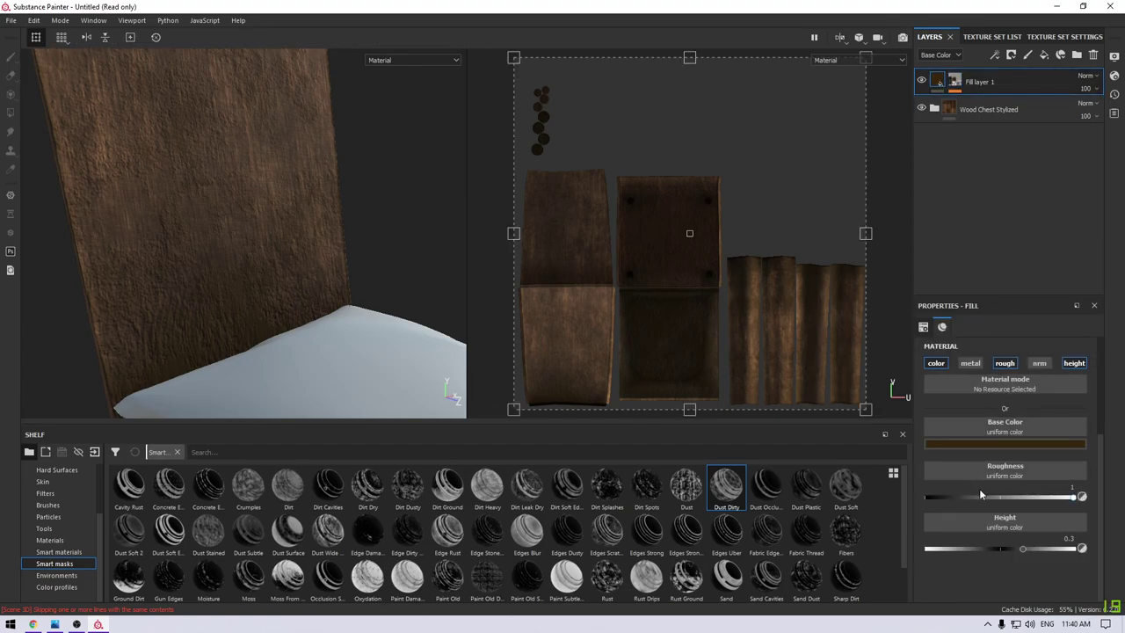
Set Fill layer 1's height value to 0.
drag(1008, 547, 997, 549)
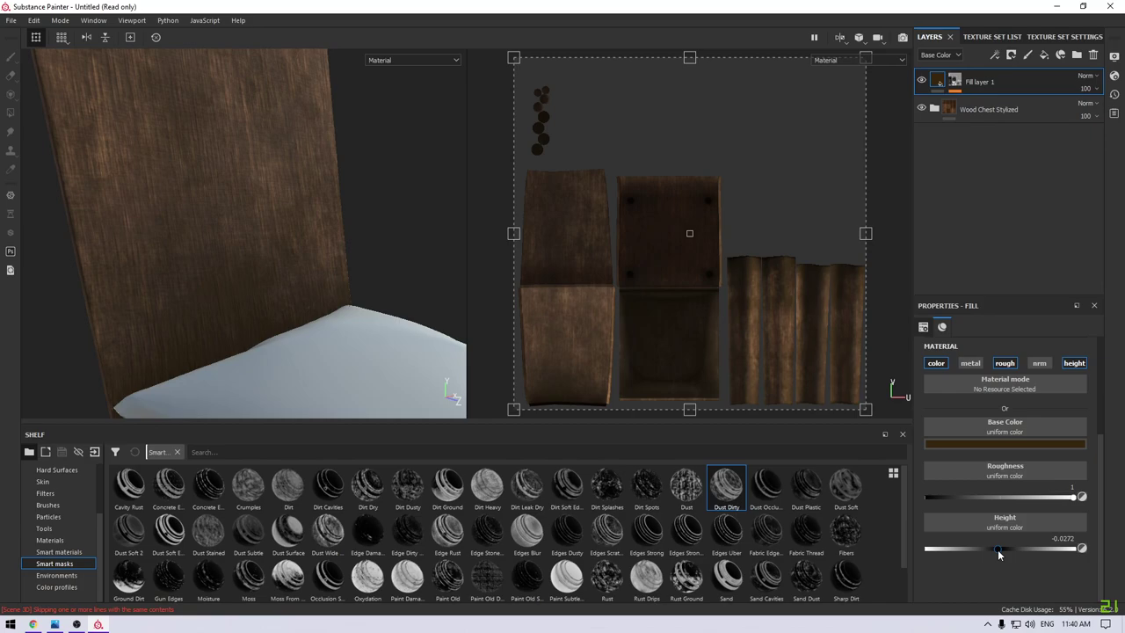
double_click(1059, 538)
text(0)
key(Return)
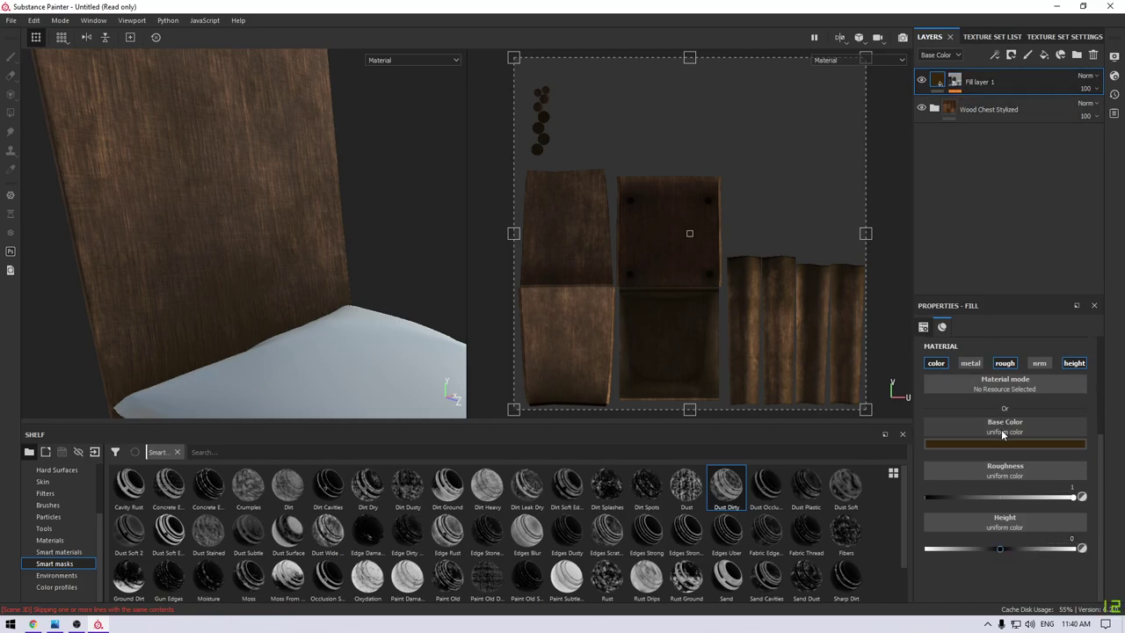
Darken the fill base colour to near-black brown (RGB 0.022, 0.010, 0.001).
click(1001, 446)
click(1002, 552)
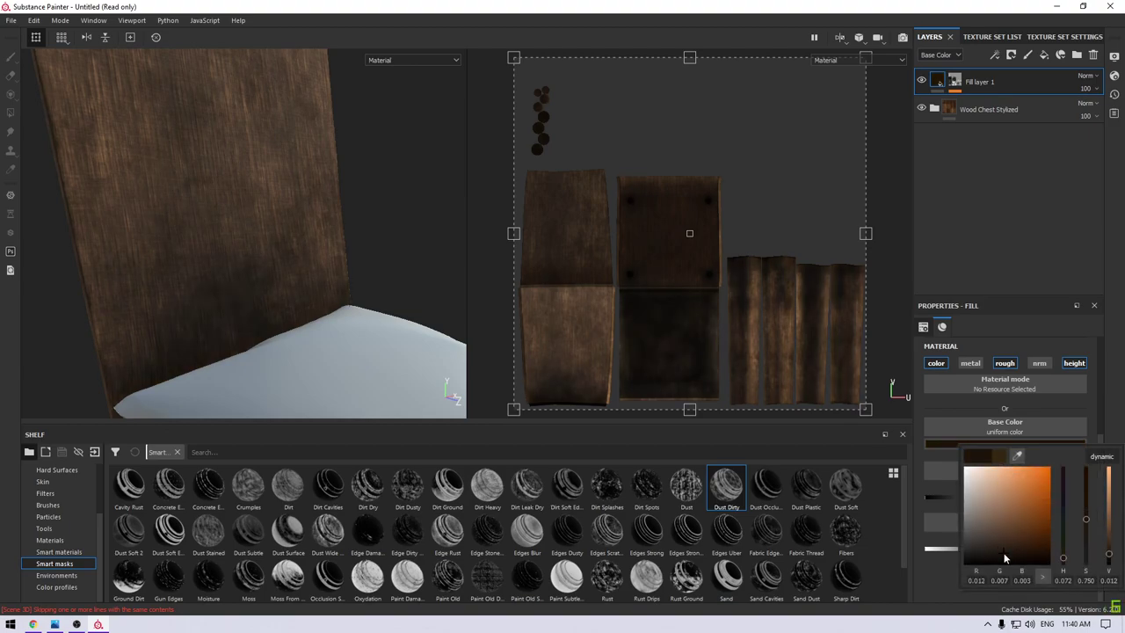
drag(1005, 554, 1005, 551)
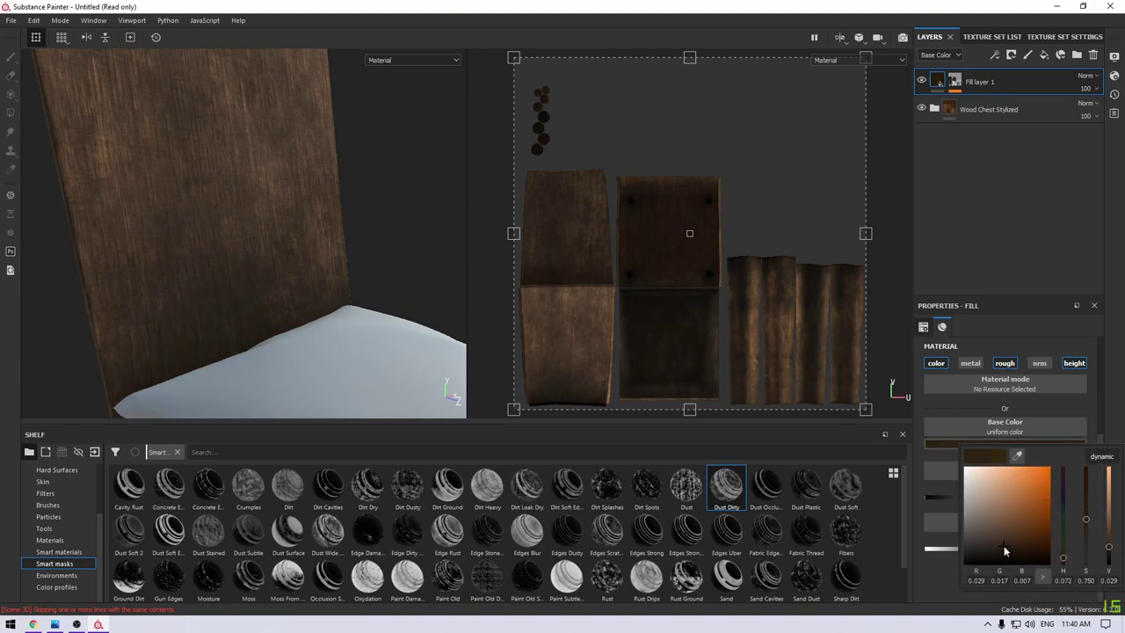
alt+drag(336, 261, 241, 231)
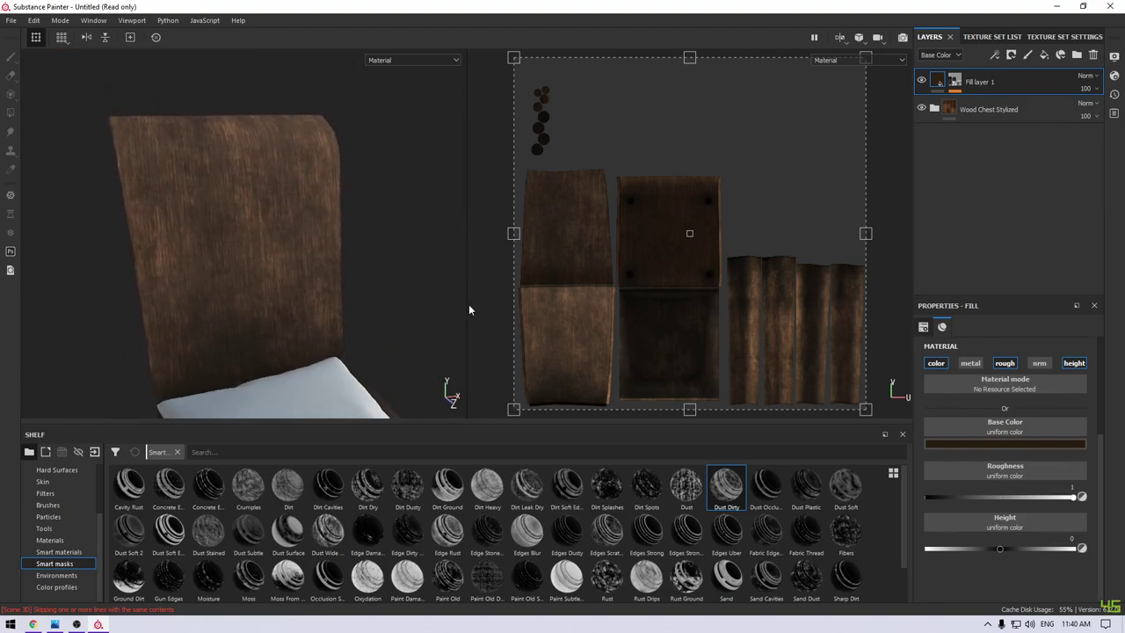
click(1022, 444)
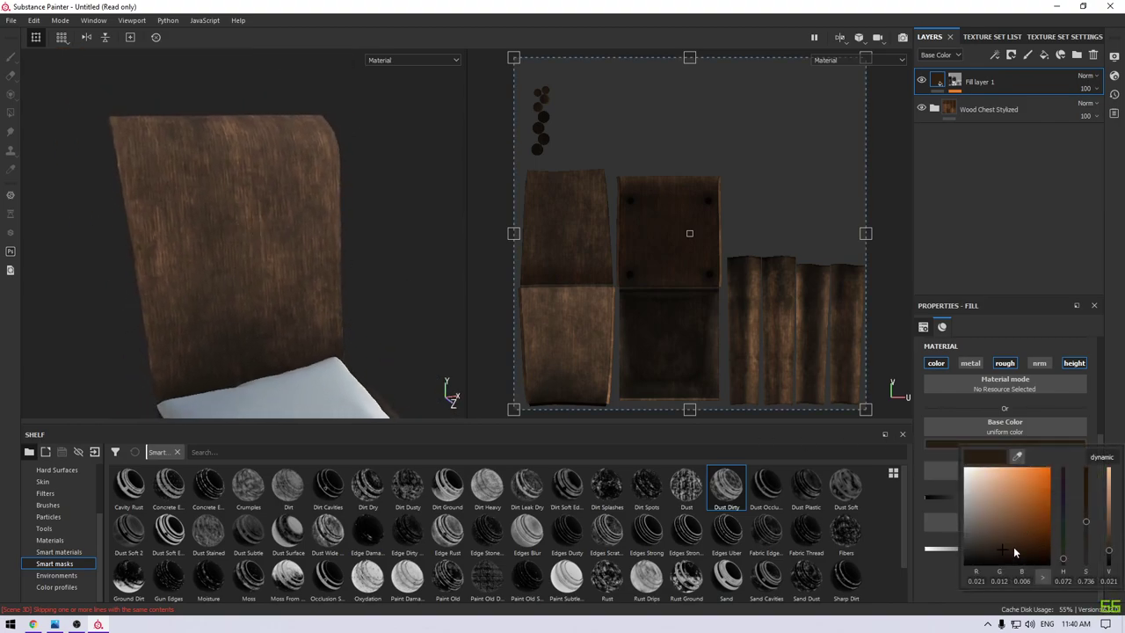
drag(1013, 547, 1030, 549)
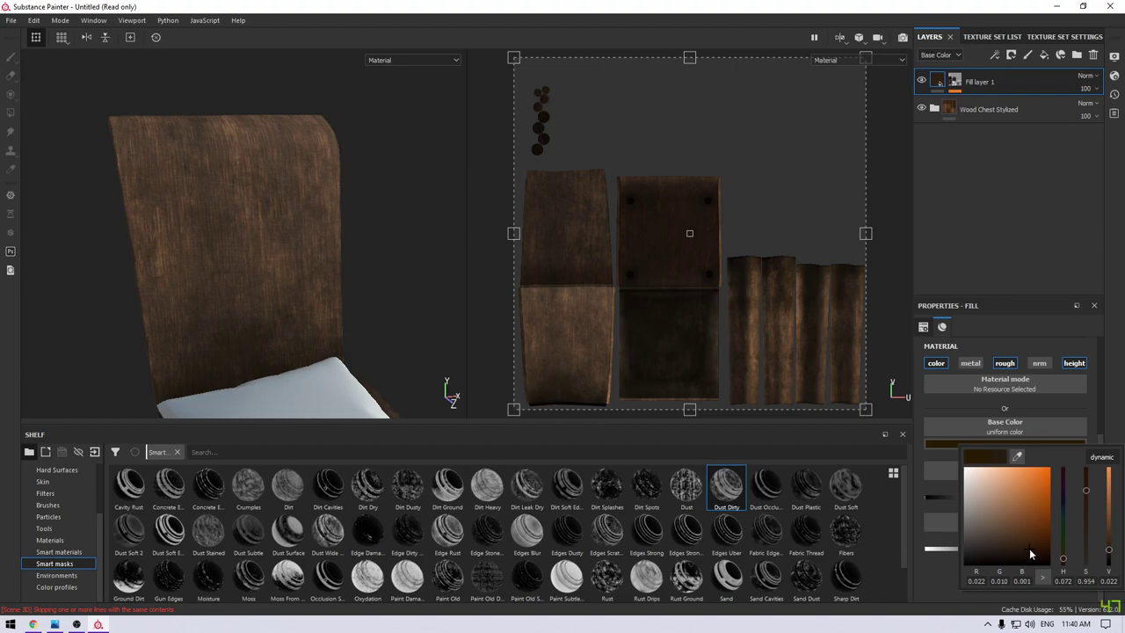
click(973, 78)
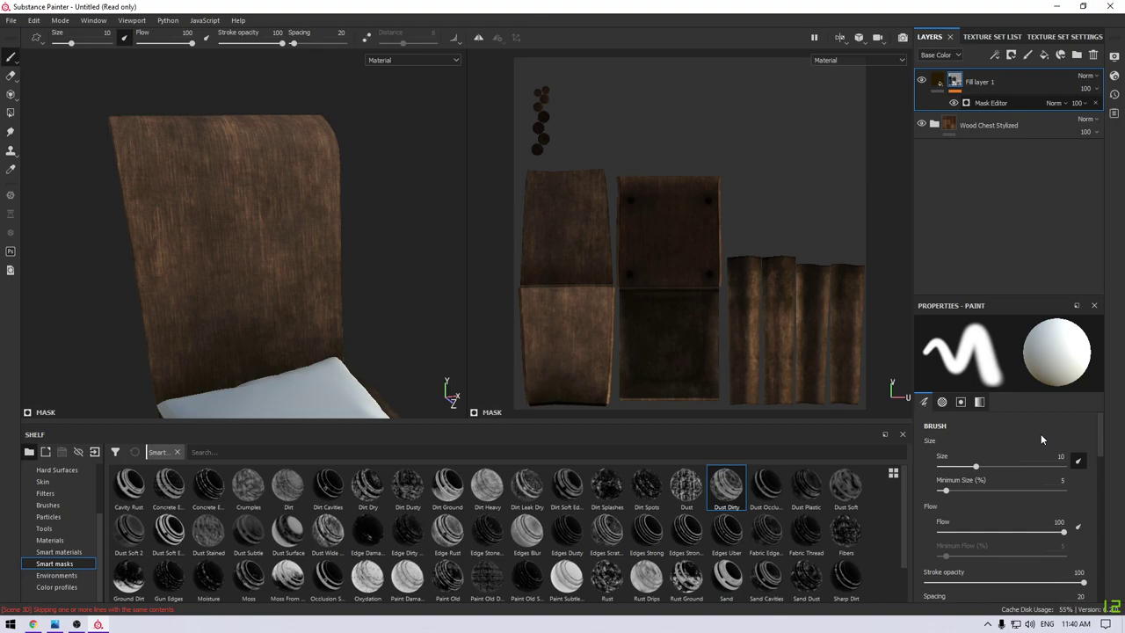
Set the dirt mask's global balance to 0.5 and global contrast to 0.1.
click(990, 103)
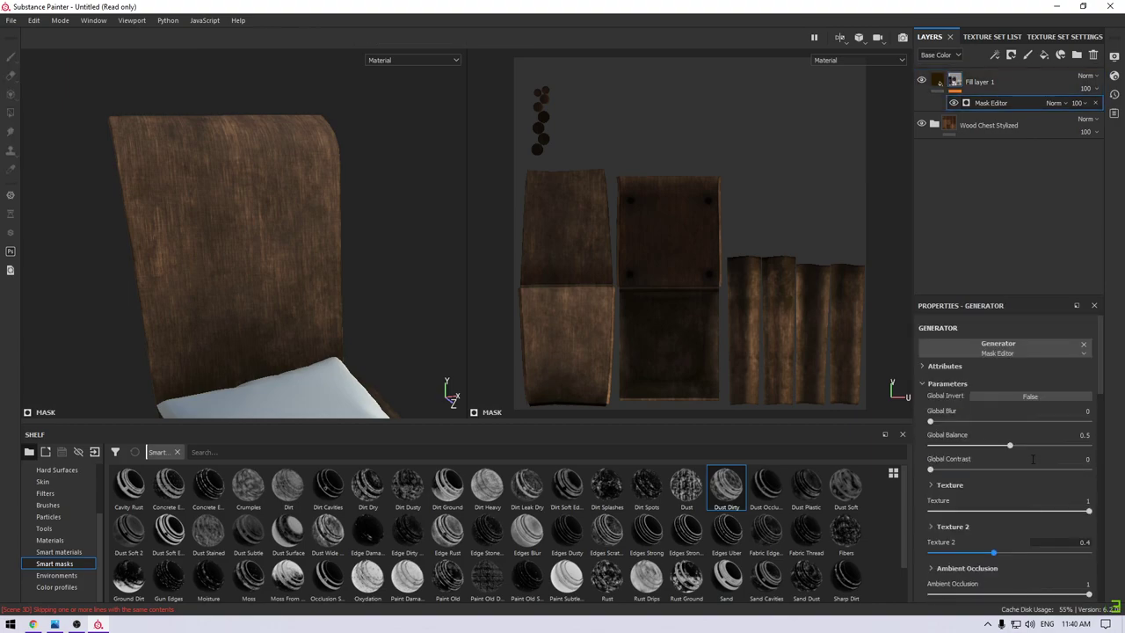
mouse_move(1011, 446)
mouse_down()
mouse_move(1023, 447)
mouse_move(1013, 446)
mouse_up()
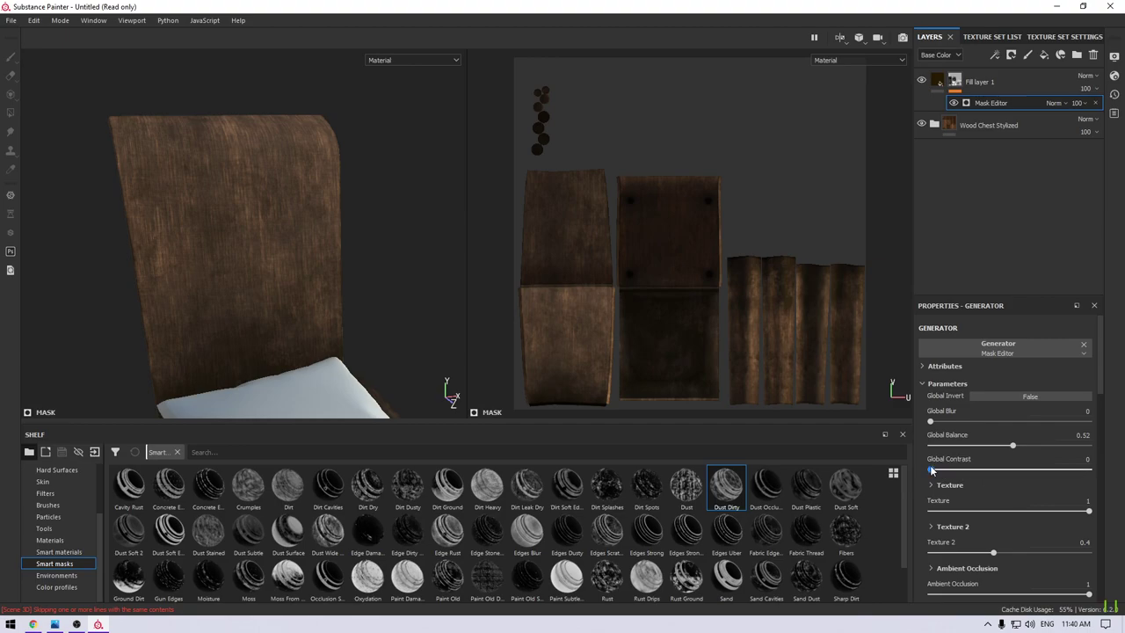
mouse_move(932, 470)
mouse_down()
mouse_move(997, 472)
mouse_move(935, 473)
mouse_up()
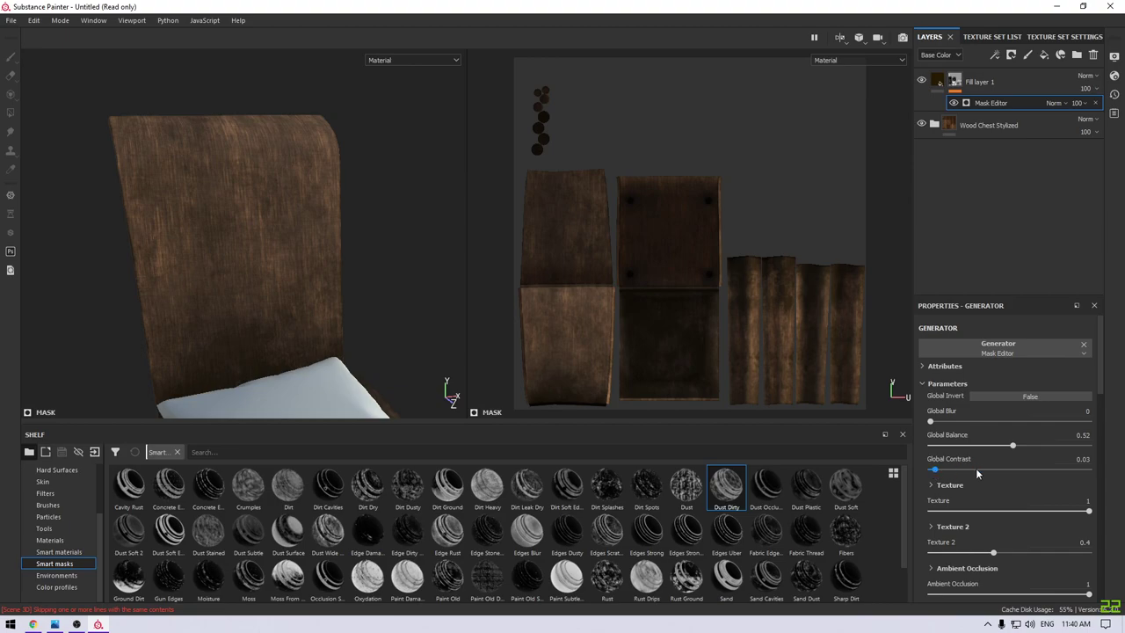
click(1077, 435)
key(Return)
click(1083, 458)
text(0)
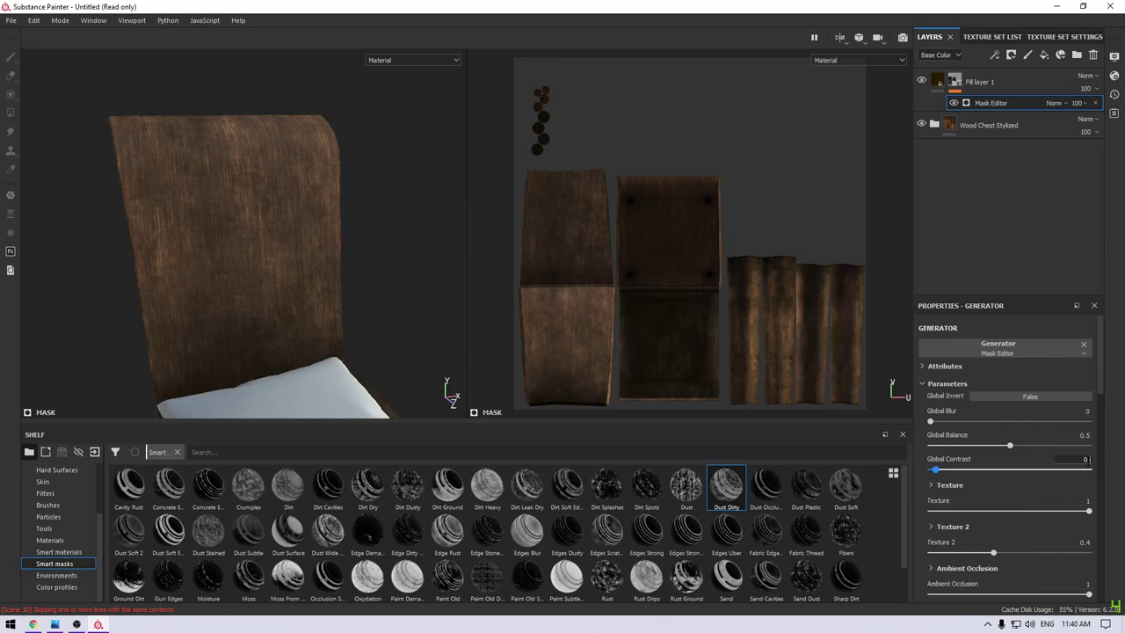
text(.1)
key(Return)
Set the mask's texture strength to about 0.7.
scroll(1015, 519, down, 3)
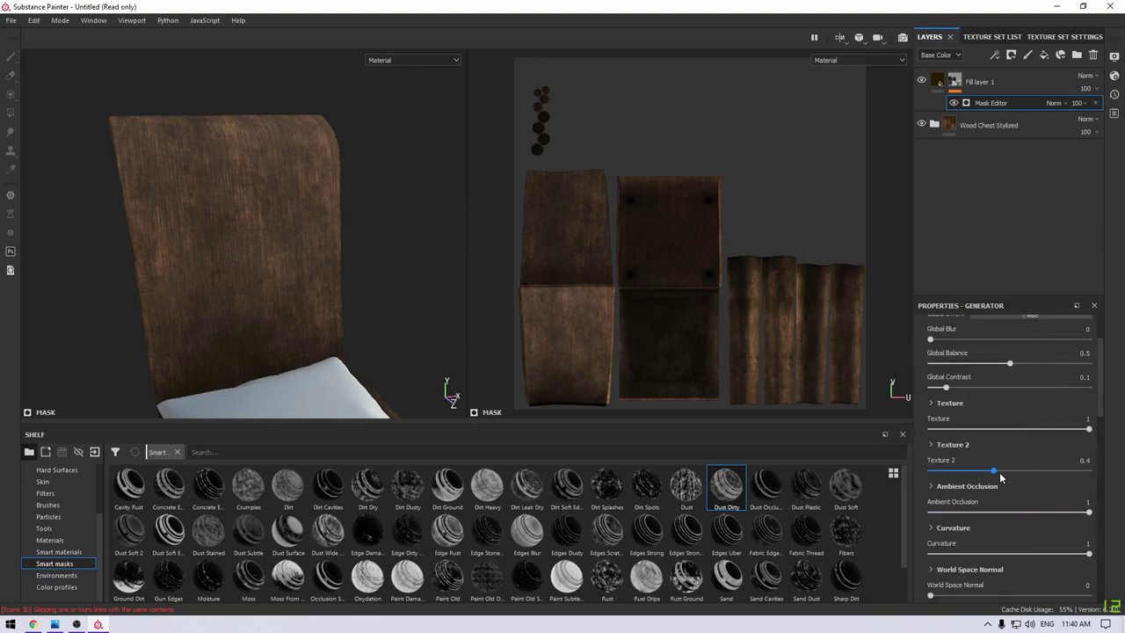
mouse_move(994, 471)
mouse_down()
mouse_move(1059, 474)
mouse_move(1004, 481)
mouse_up()
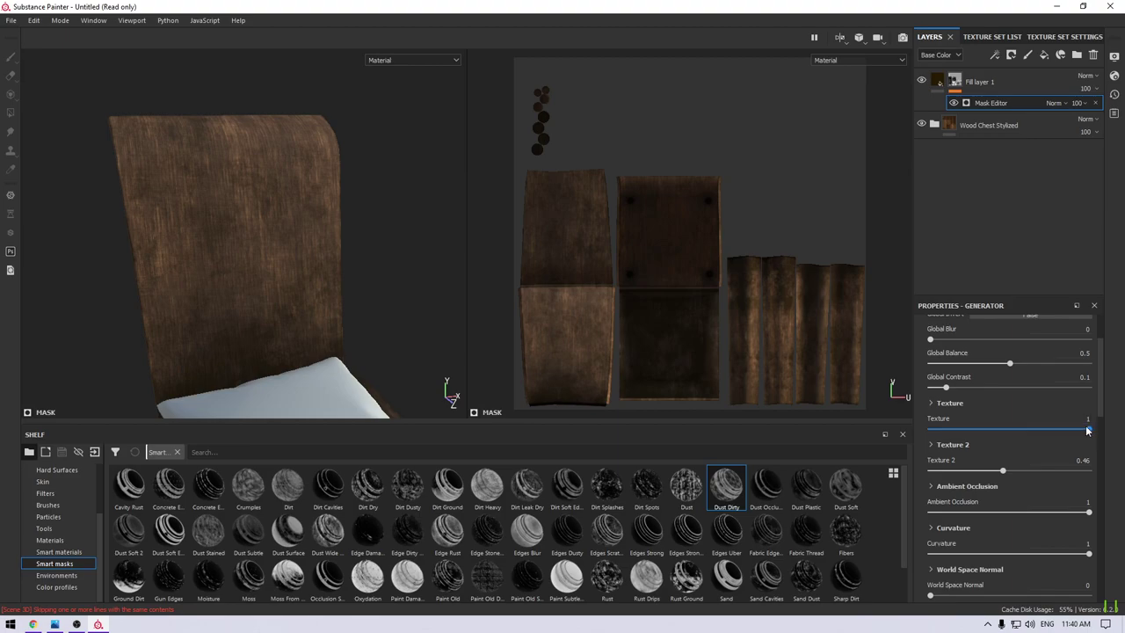
drag(1088, 430, 1064, 435)
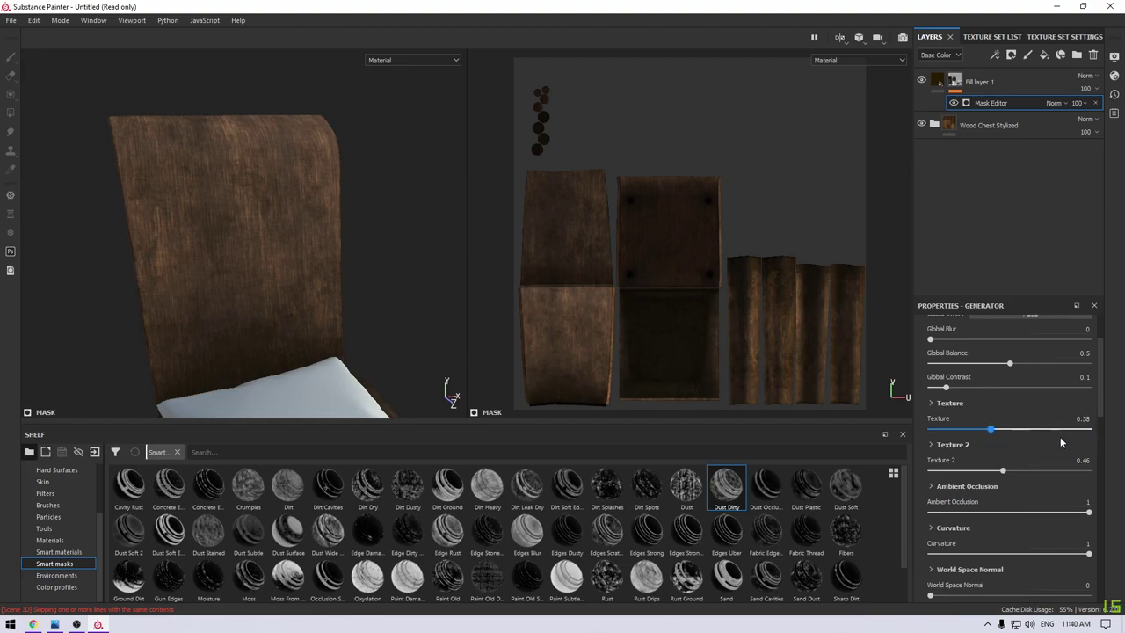
click(1060, 431)
click(1088, 430)
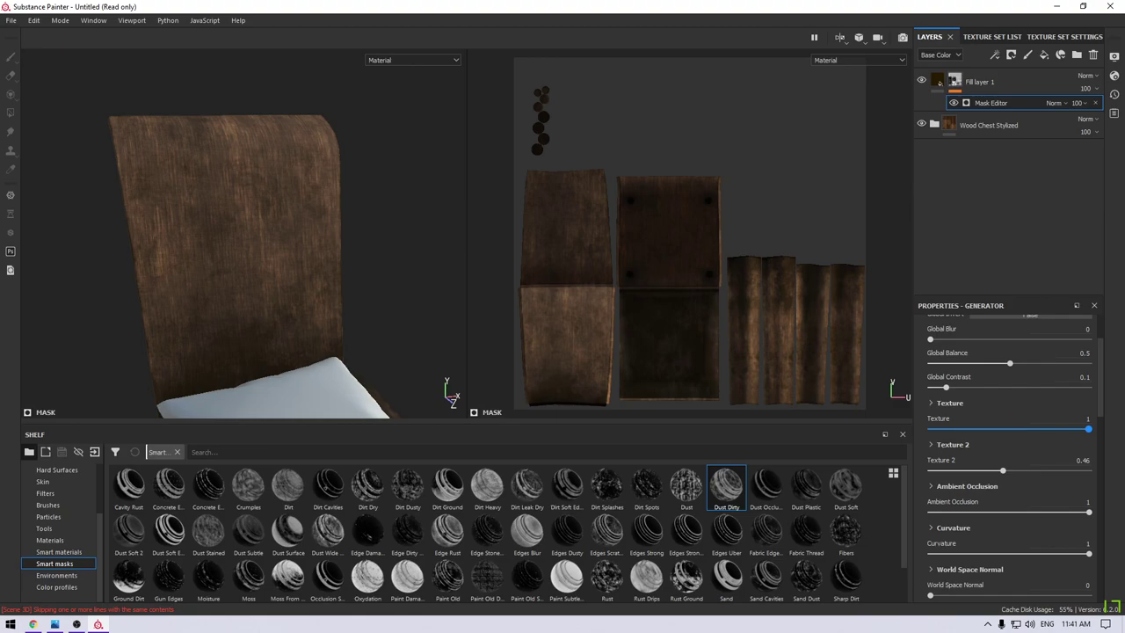
click(1069, 445)
mouse_move(1087, 430)
mouse_down()
mouse_move(1010, 442)
mouse_move(1042, 439)
mouse_up()
Give Texture 2 Normal blending and contrast 0.4, with triplanar projection off.
click(1061, 474)
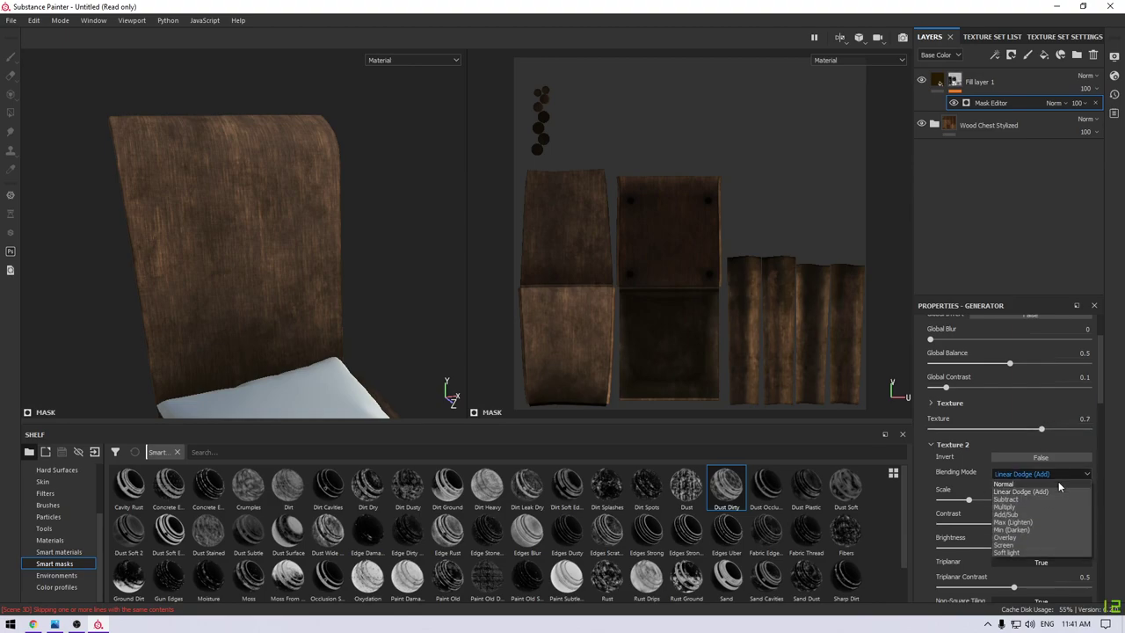
click(1059, 484)
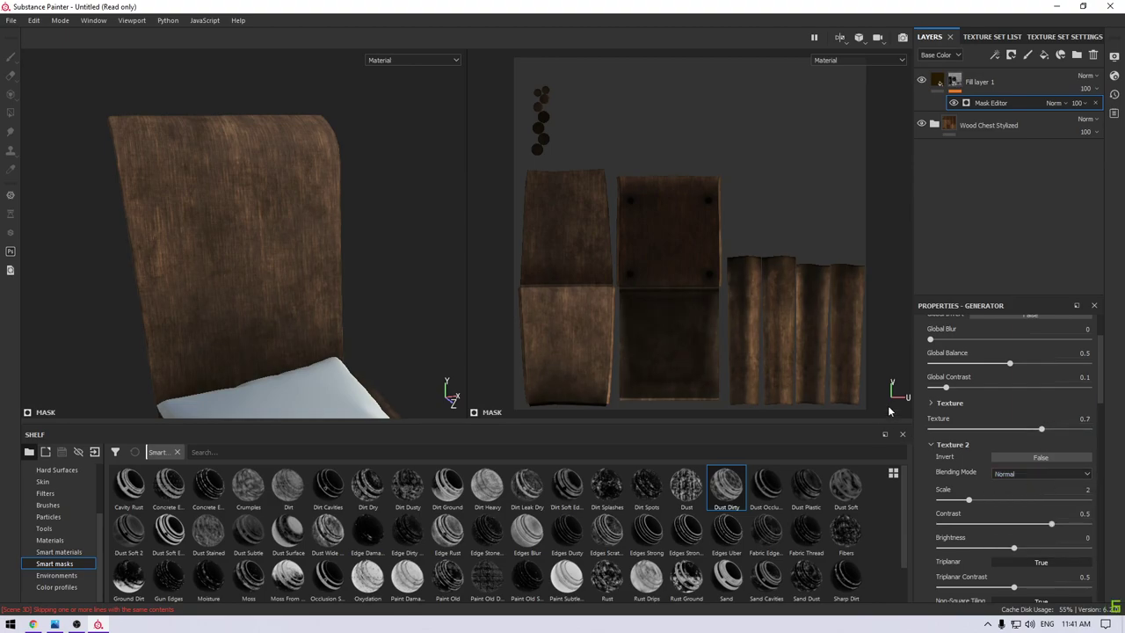
scroll(1020, 537, down, 2)
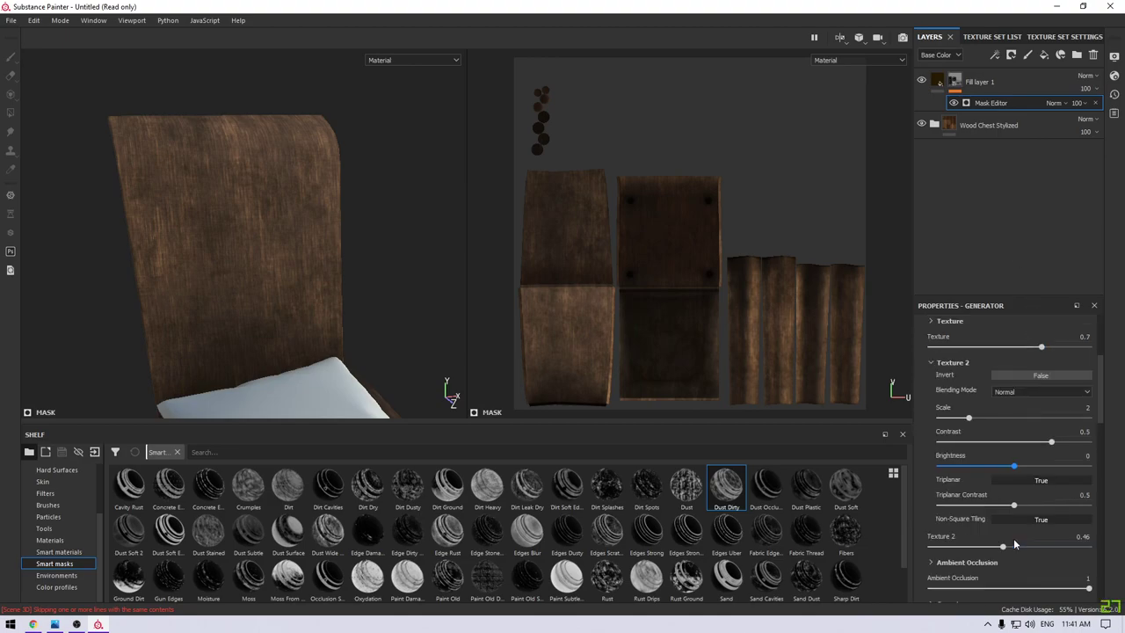
drag(1051, 442, 1075, 443)
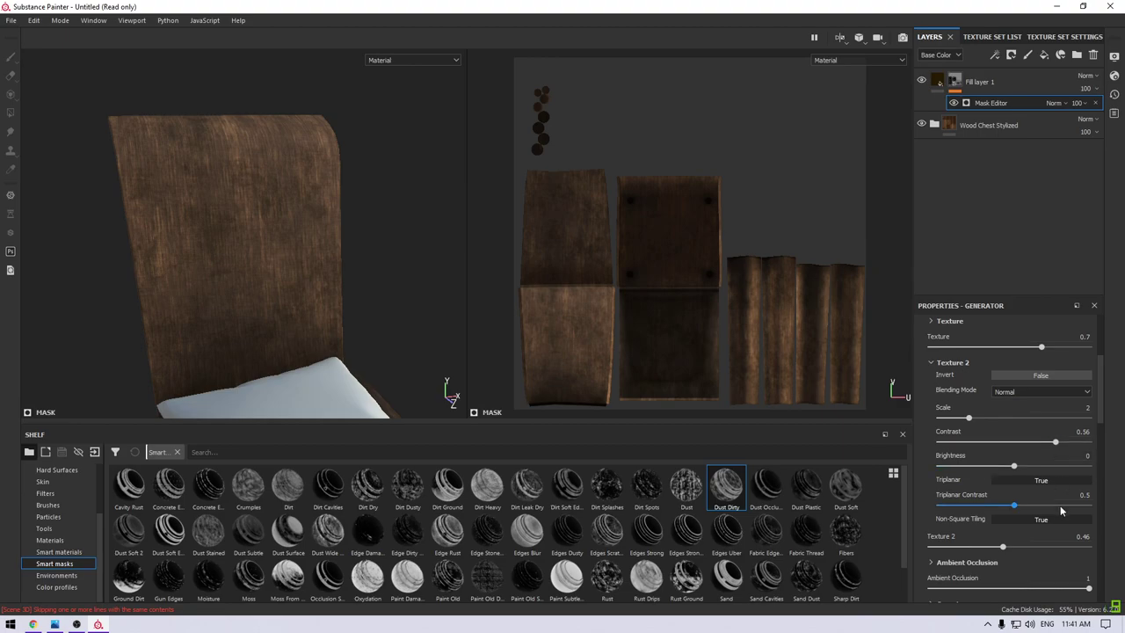
click(1081, 432)
text(0.4)
key(Return)
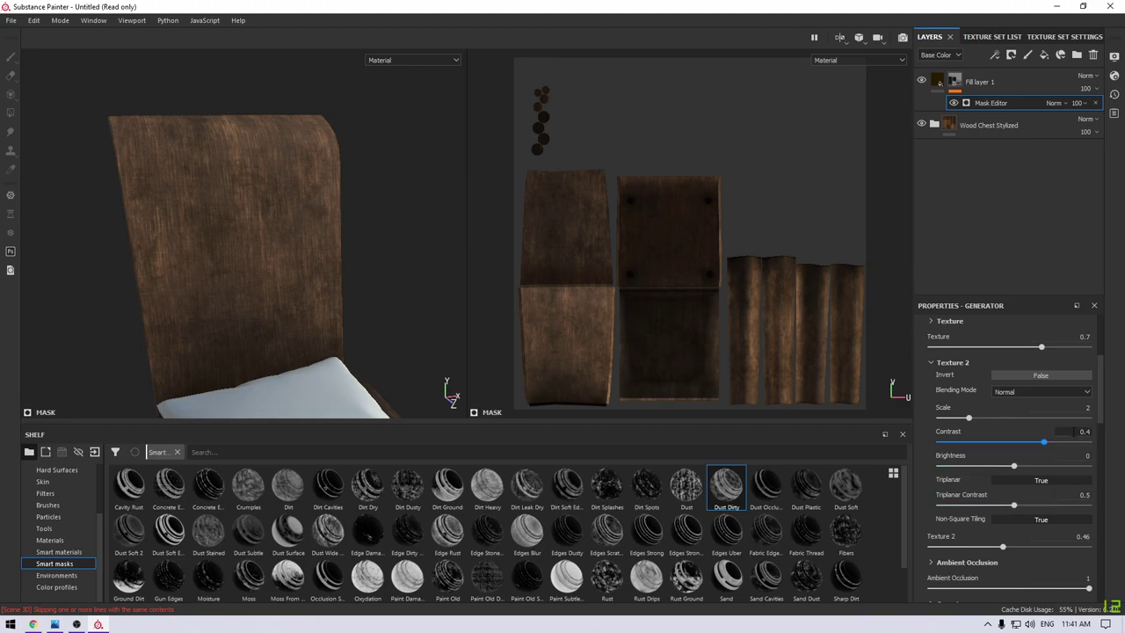
click(1042, 481)
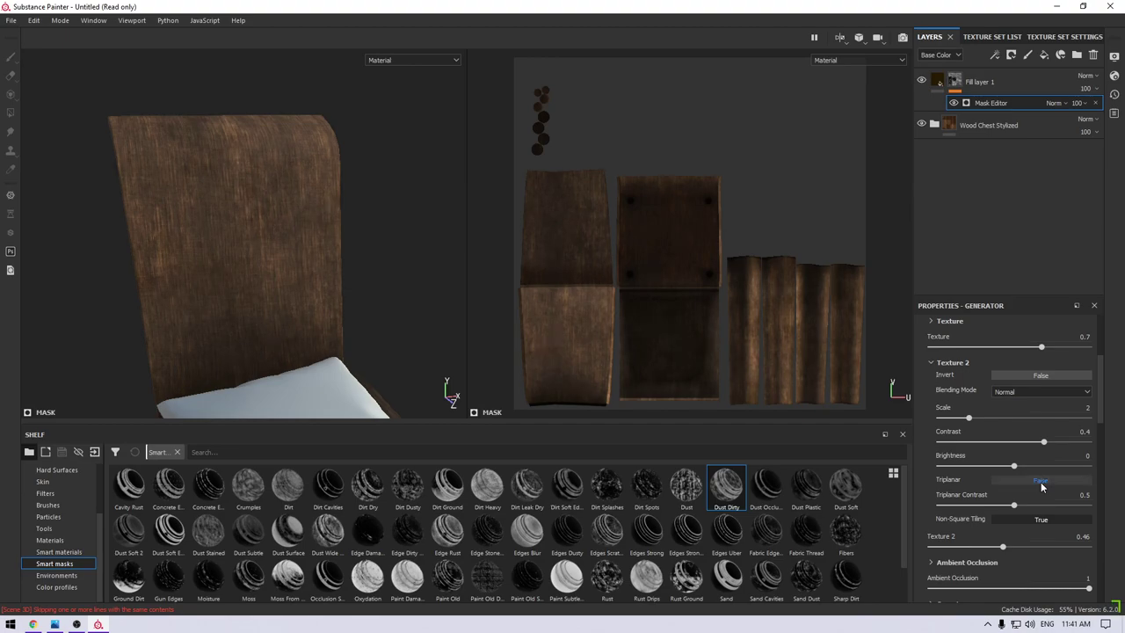
scroll(1043, 540, down, 3)
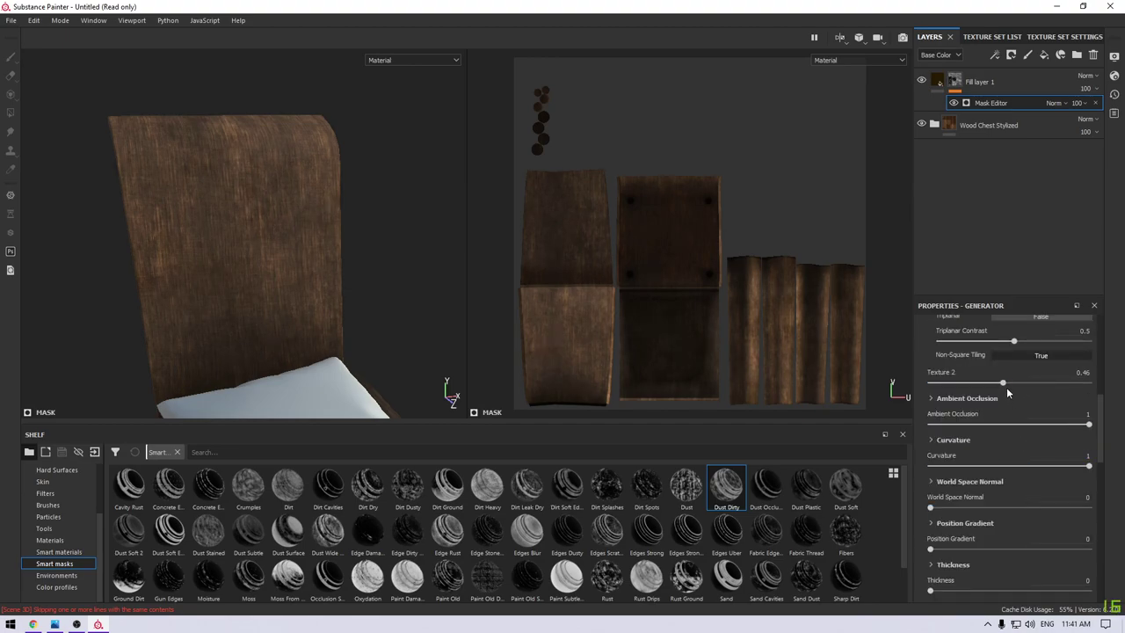
mouse_move(231, 282)
alt+mouse_down()
mouse_move(290, 244)
mouse_move(332, 293)
mouse_move(307, 304)
alt+mouse_up()
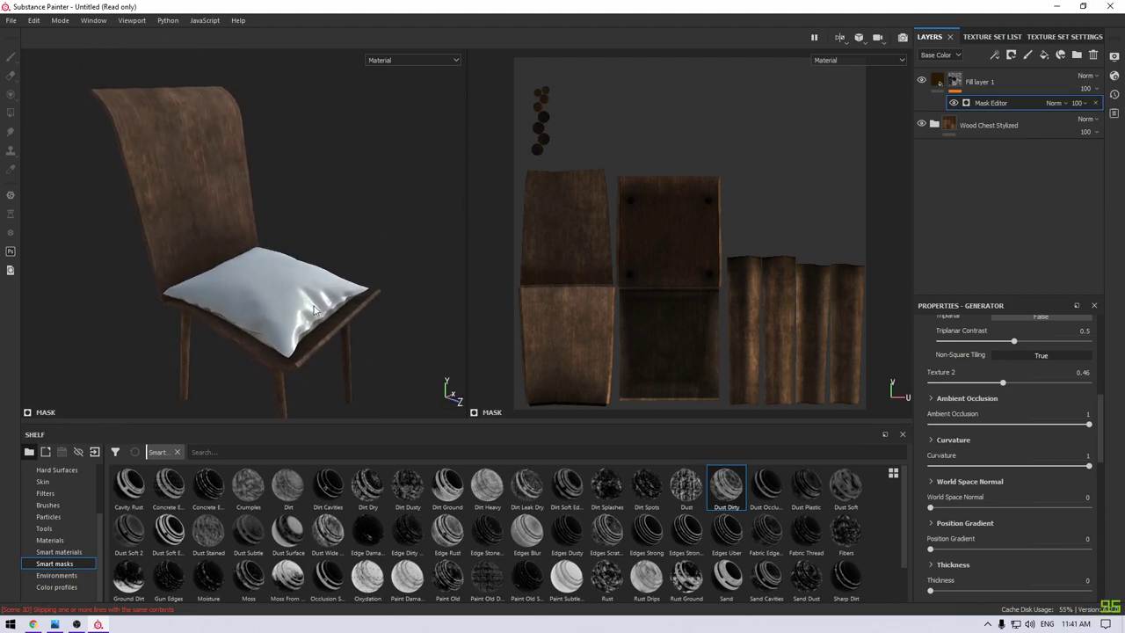
Drag the Wood Walnut smart material from the Shelf into the layer stack.
click(953, 81)
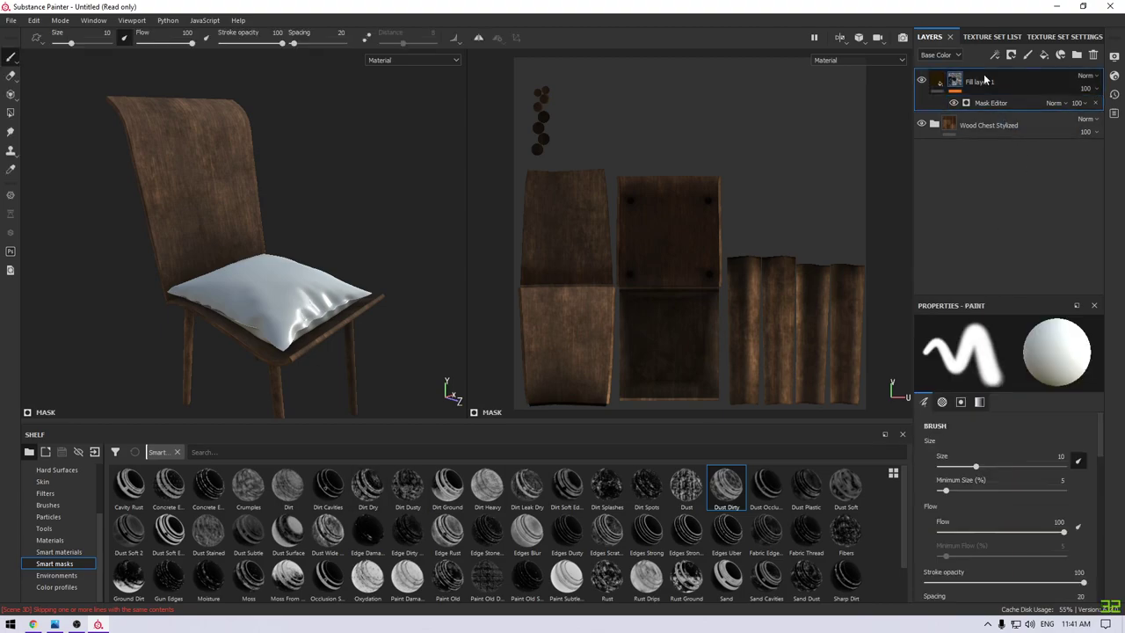
click(71, 552)
scroll(446, 586, down, 2)
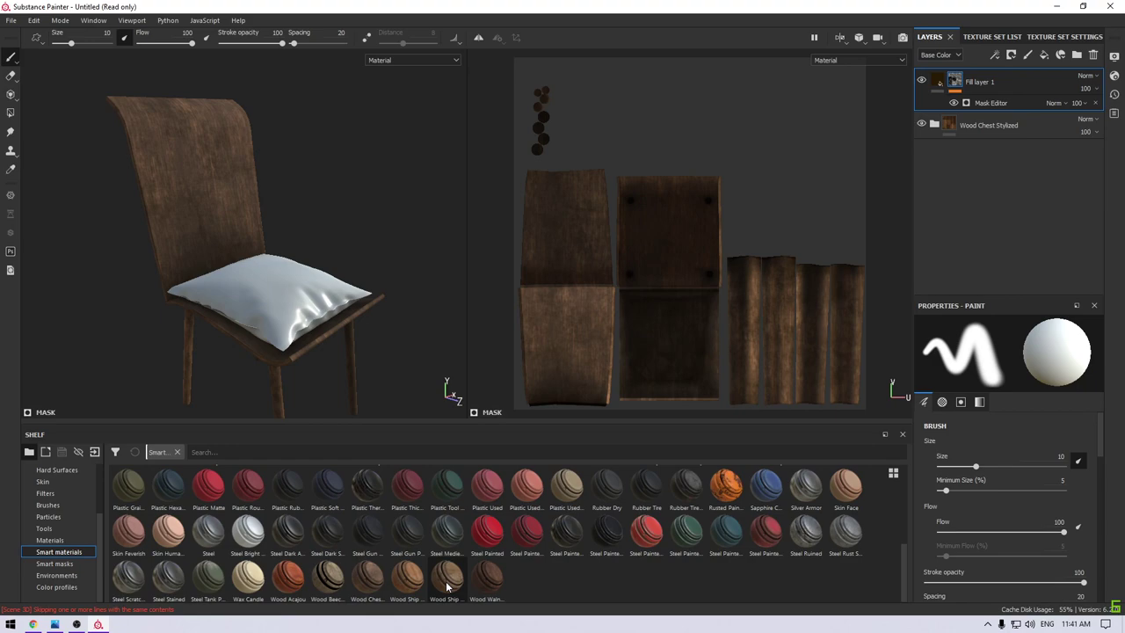
drag(475, 587, 992, 75)
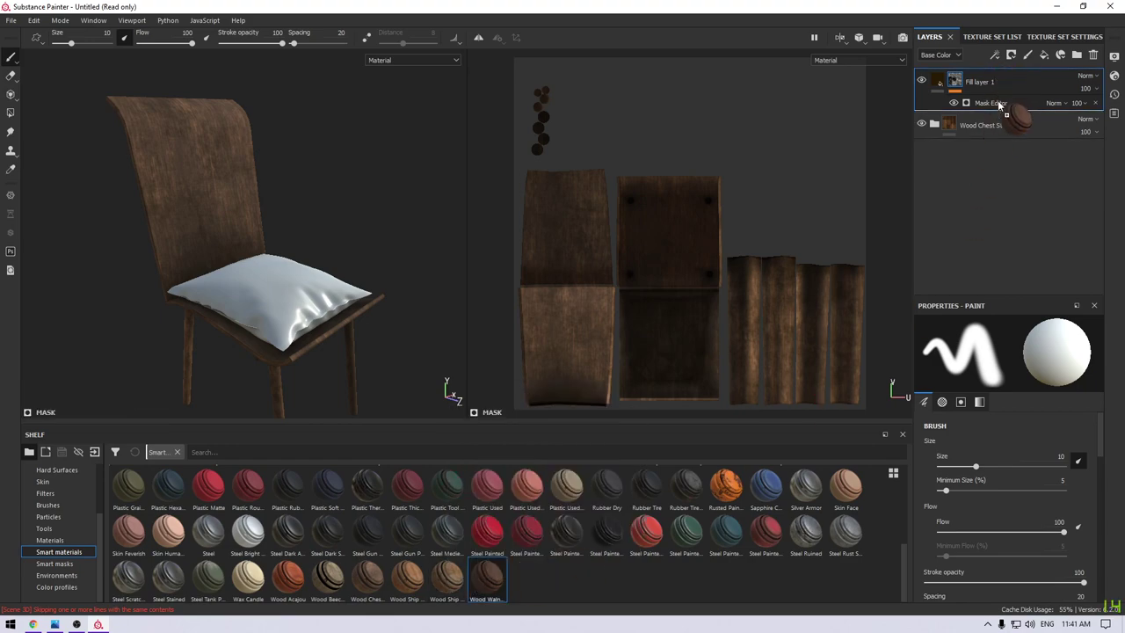
drag(992, 75, 994, 152)
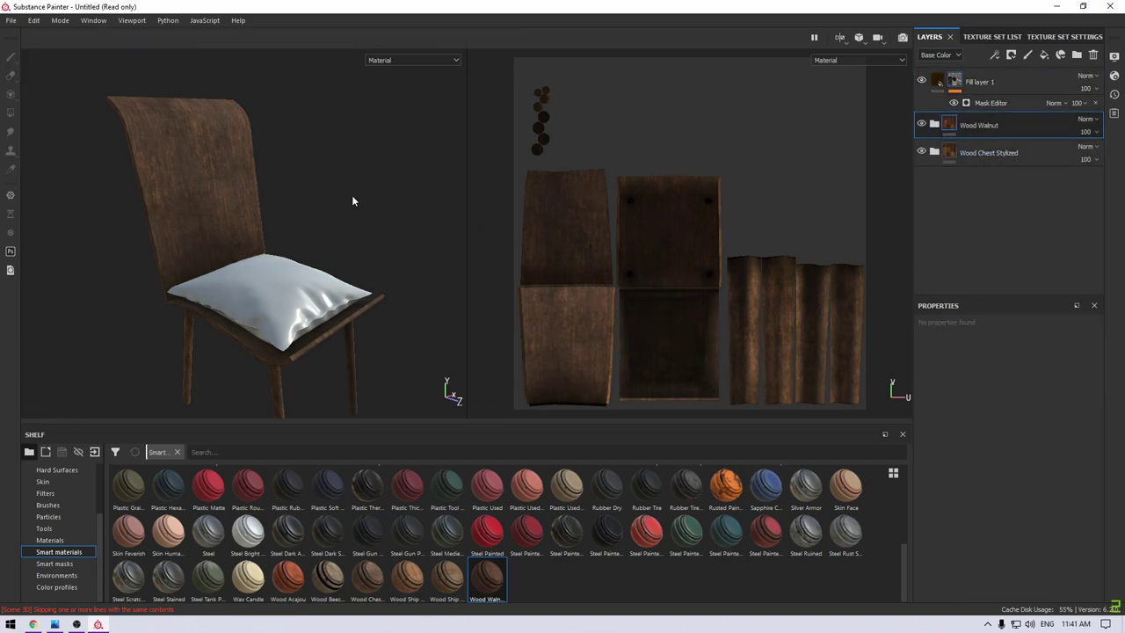
Reposition the Wood Walnut layer so it sits directly below Fill layer 1.
scroll(301, 294, up, 3)
scroll(283, 271, up, 2)
scroll(282, 271, up, 3)
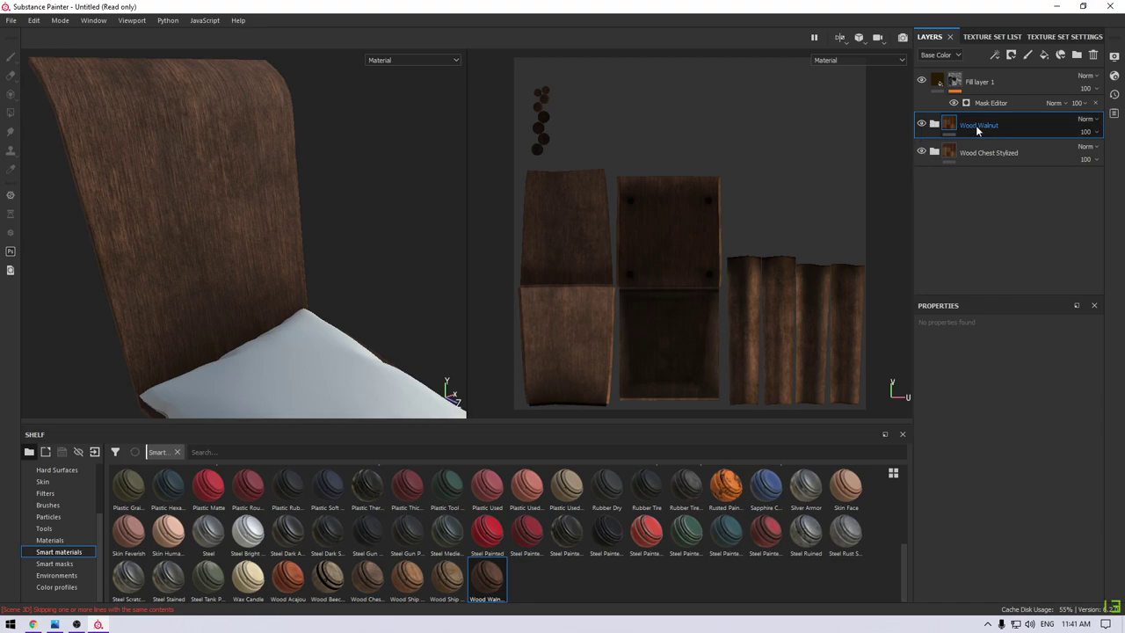
drag(976, 125, 976, 77)
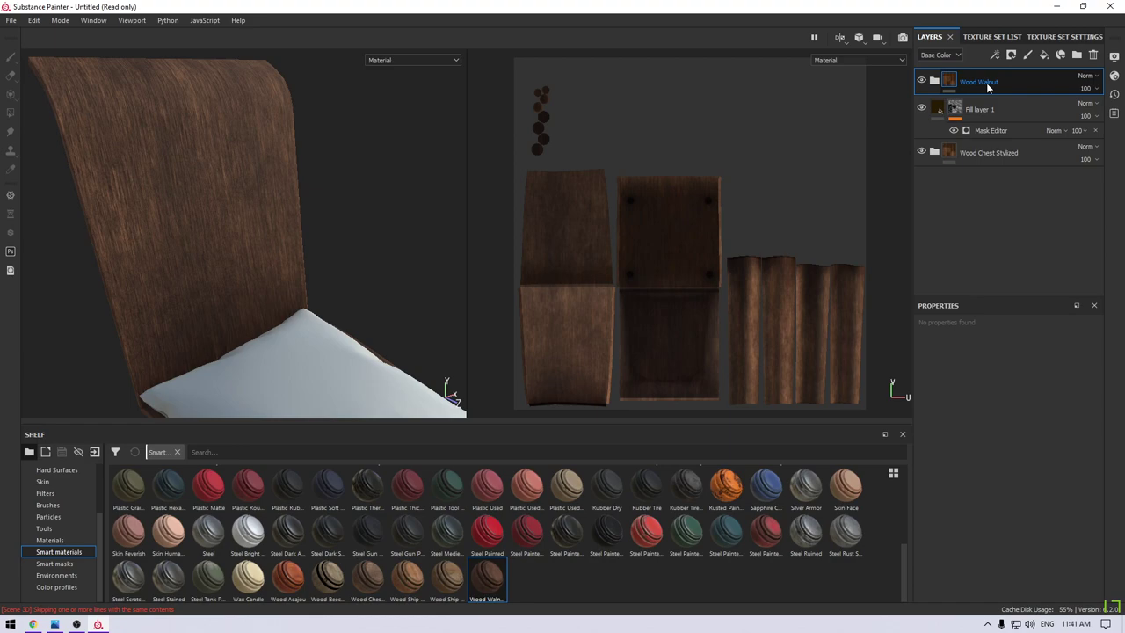
drag(988, 85, 997, 153)
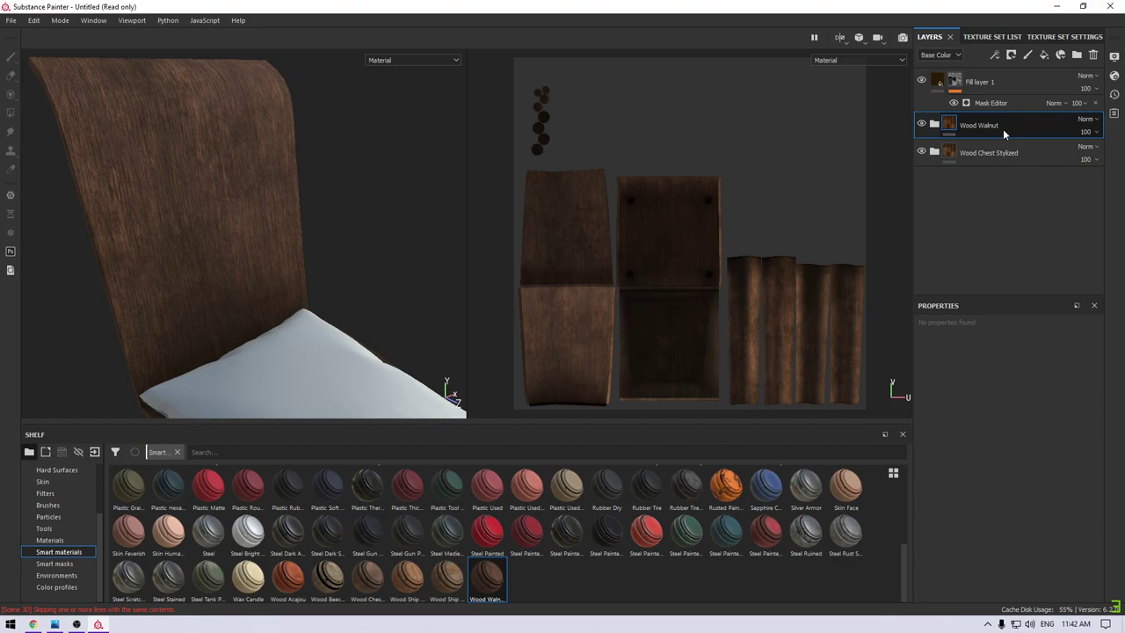
mouse_move(226, 243)
alt+mouse_down()
mouse_move(258, 214)
mouse_move(270, 161)
mouse_move(301, 266)
alt+mouse_up()
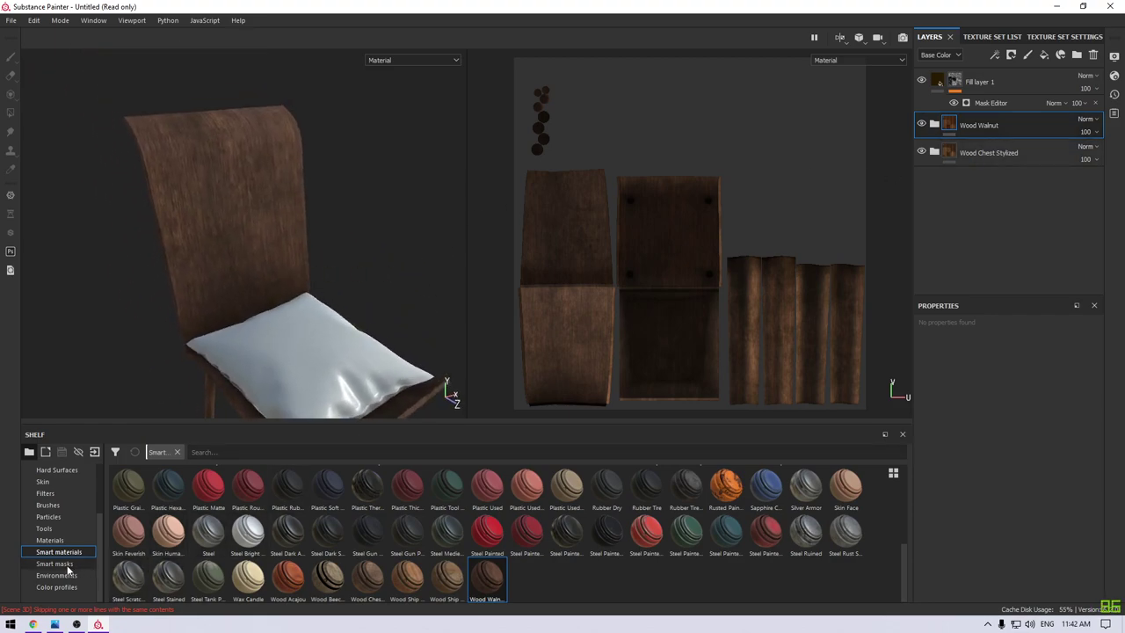
right_click(963, 129)
Add a black mask to Wood Walnut, trial a Metal Edge Wear generator at wear 1, then remove it.
click(1007, 139)
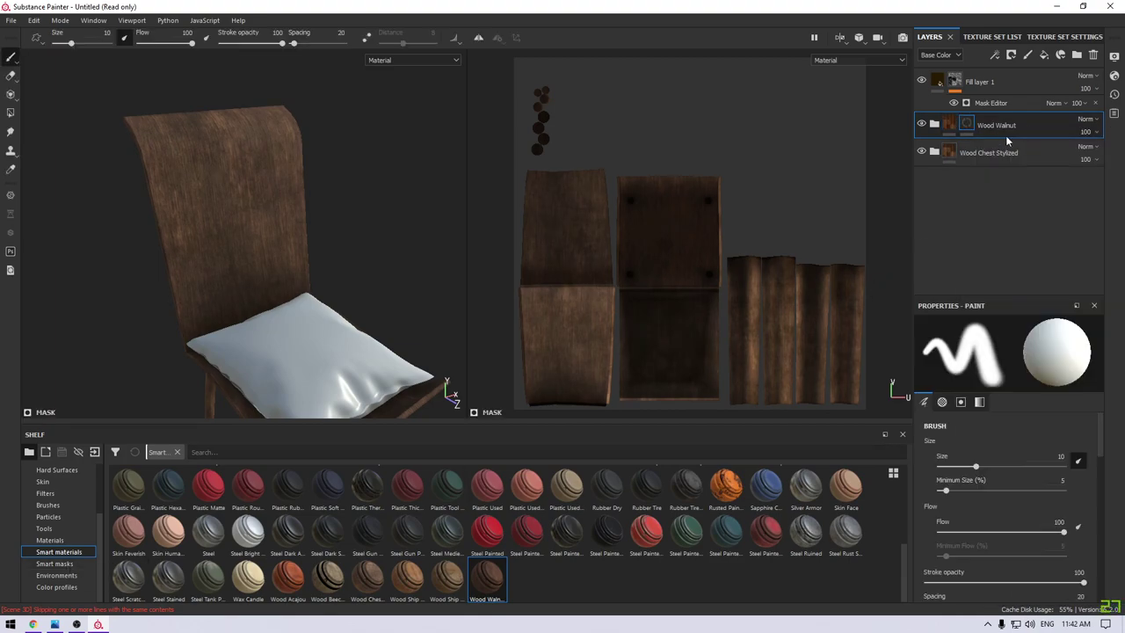
right_click(1007, 139)
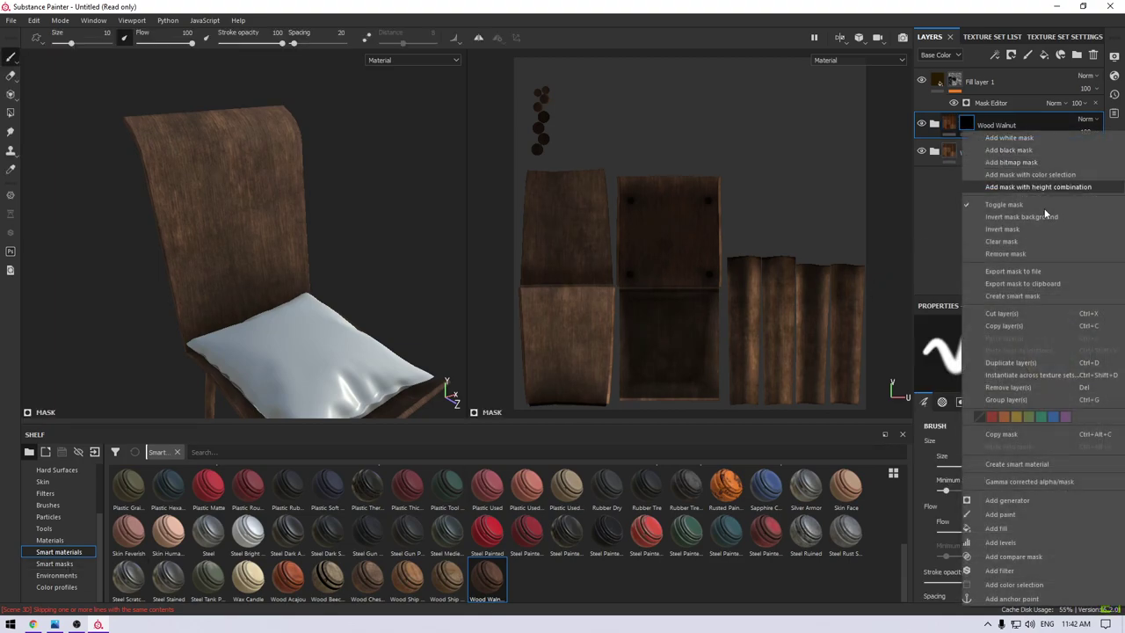
click(1041, 501)
click(1017, 356)
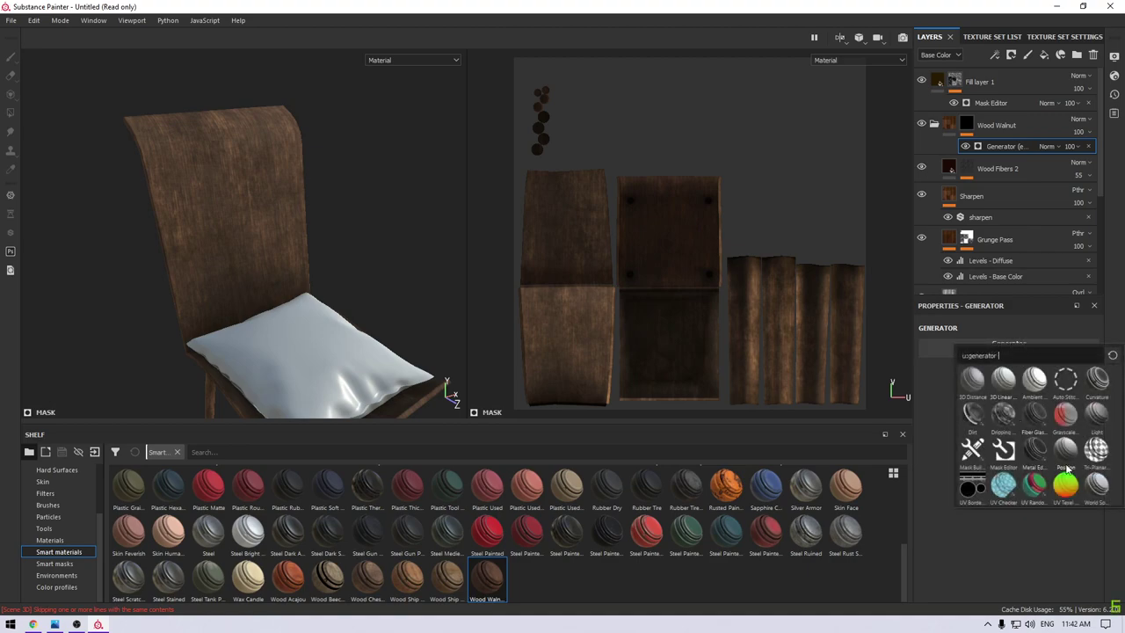
mouse_move(1065, 415)
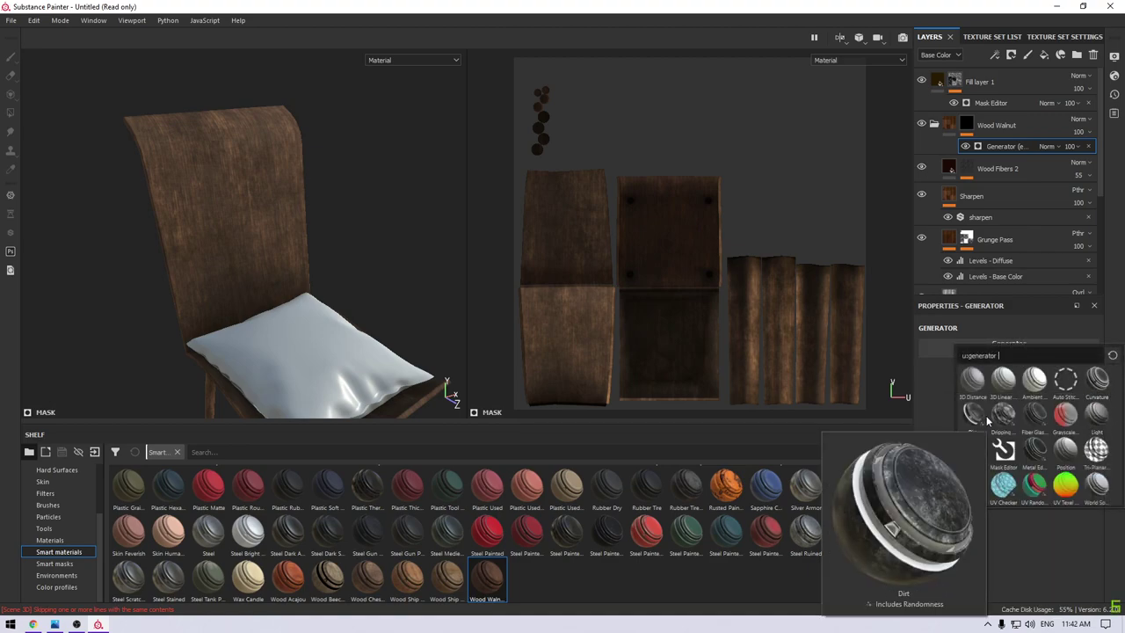
click(1038, 455)
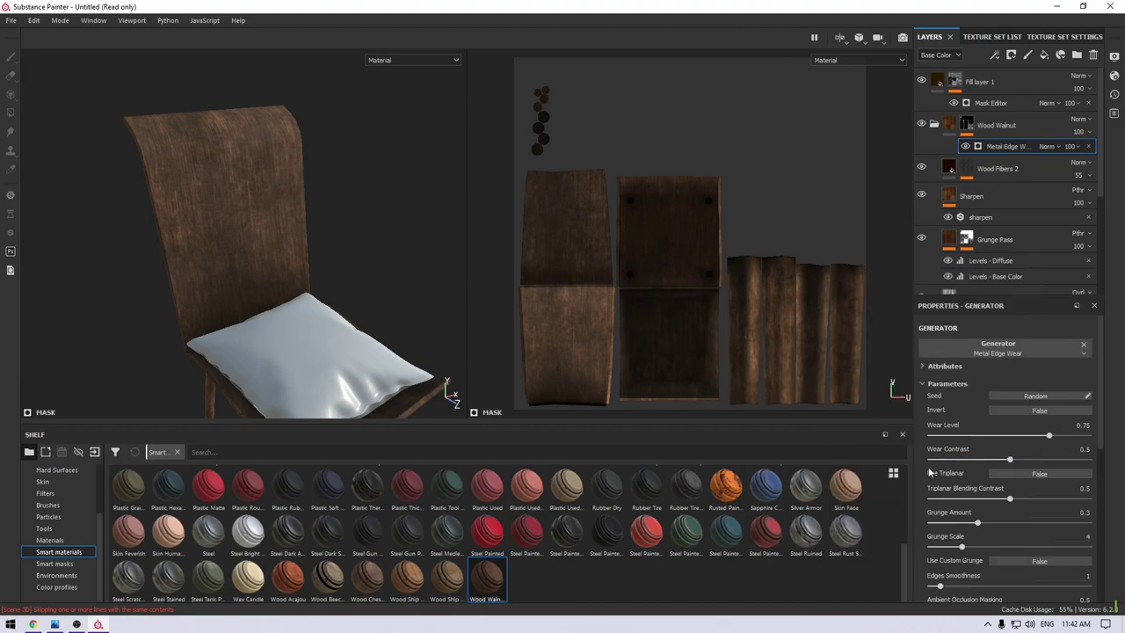
scroll(308, 334, up, 5)
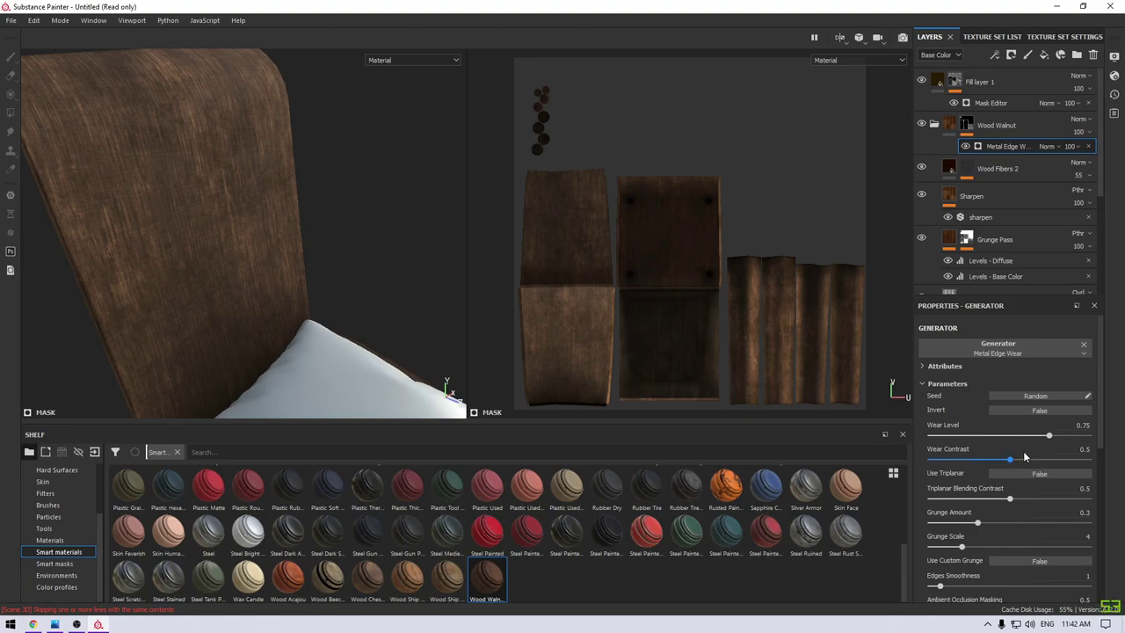
mouse_move(1048, 435)
mouse_down()
mouse_move(1089, 438)
mouse_move(1074, 437)
mouse_up()
click(1088, 147)
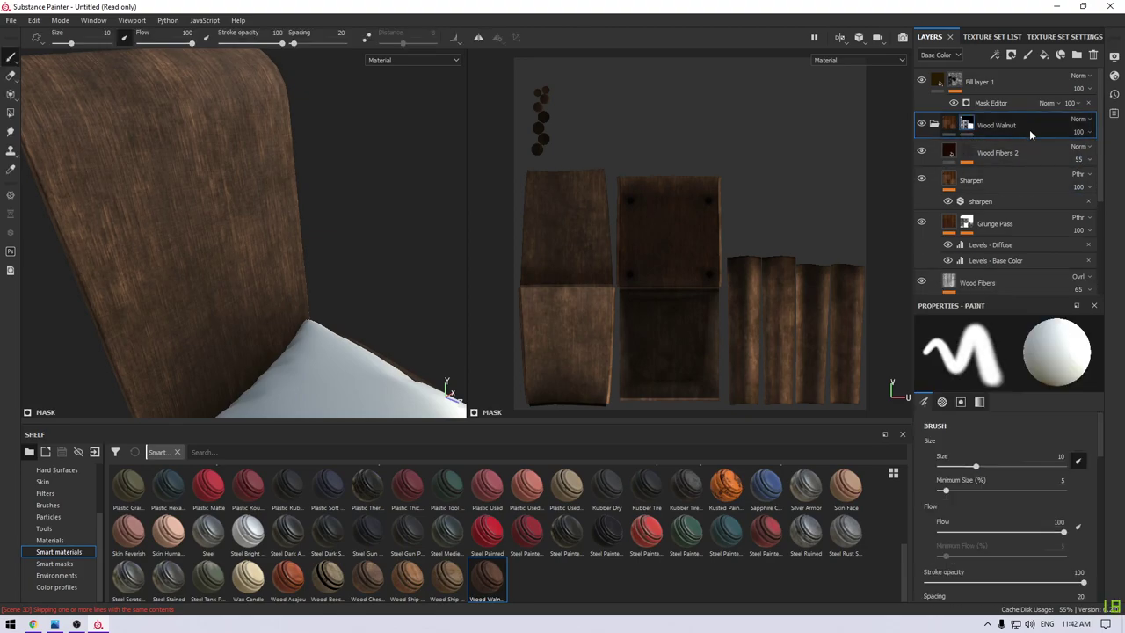
Add a Dirt generator to the Wood Walnut mask.
click(934, 126)
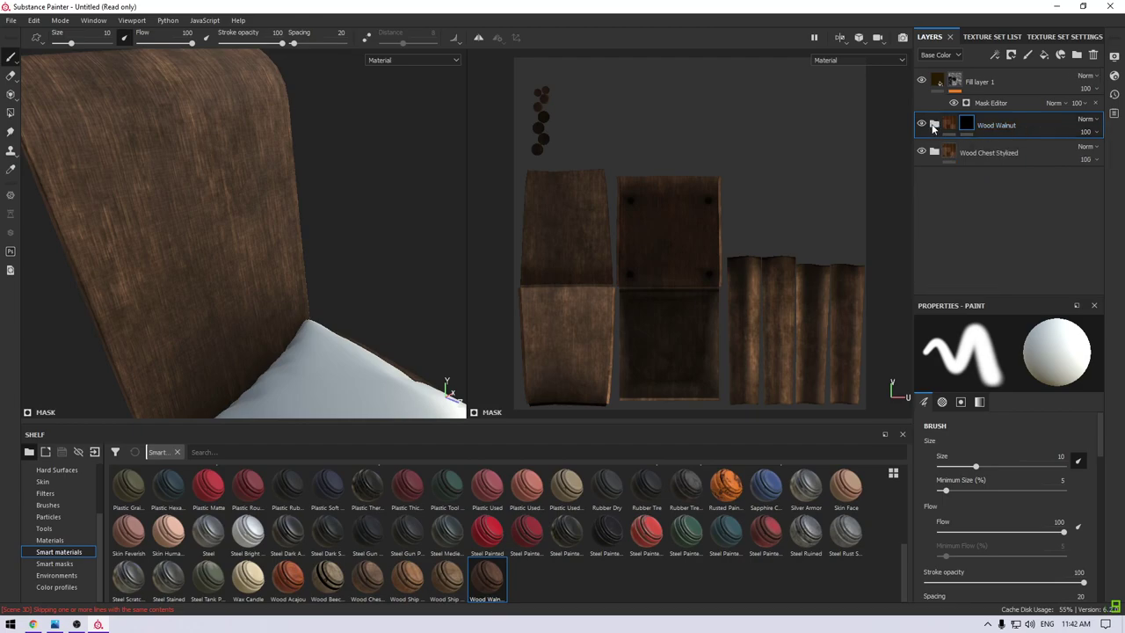
click(934, 126)
click(934, 126)
right_click(1020, 126)
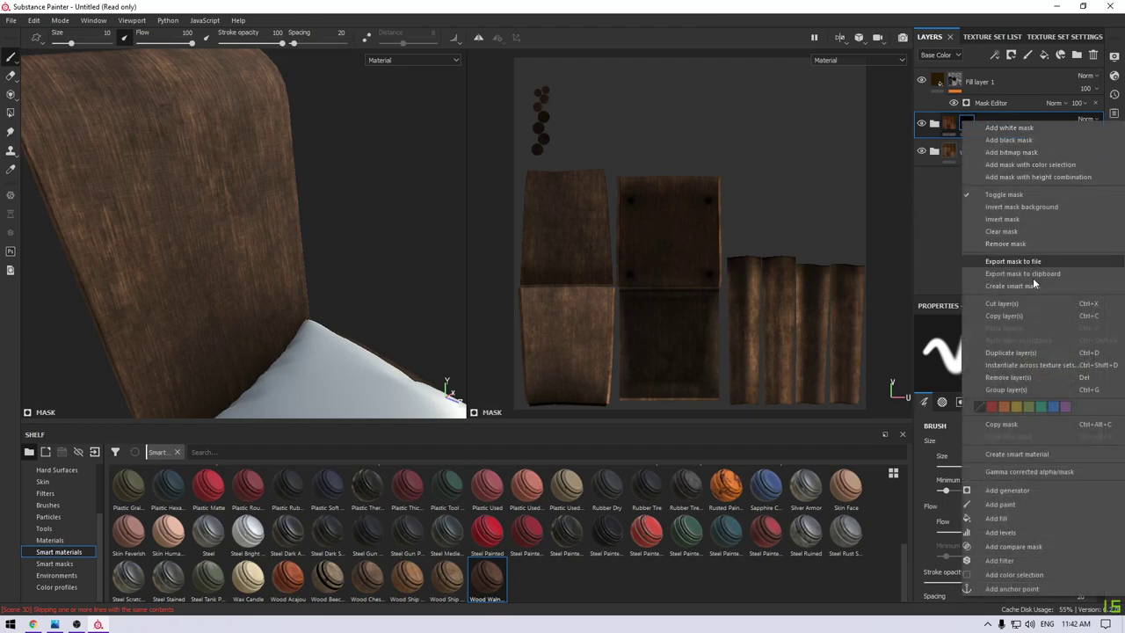
click(1039, 497)
click(1005, 350)
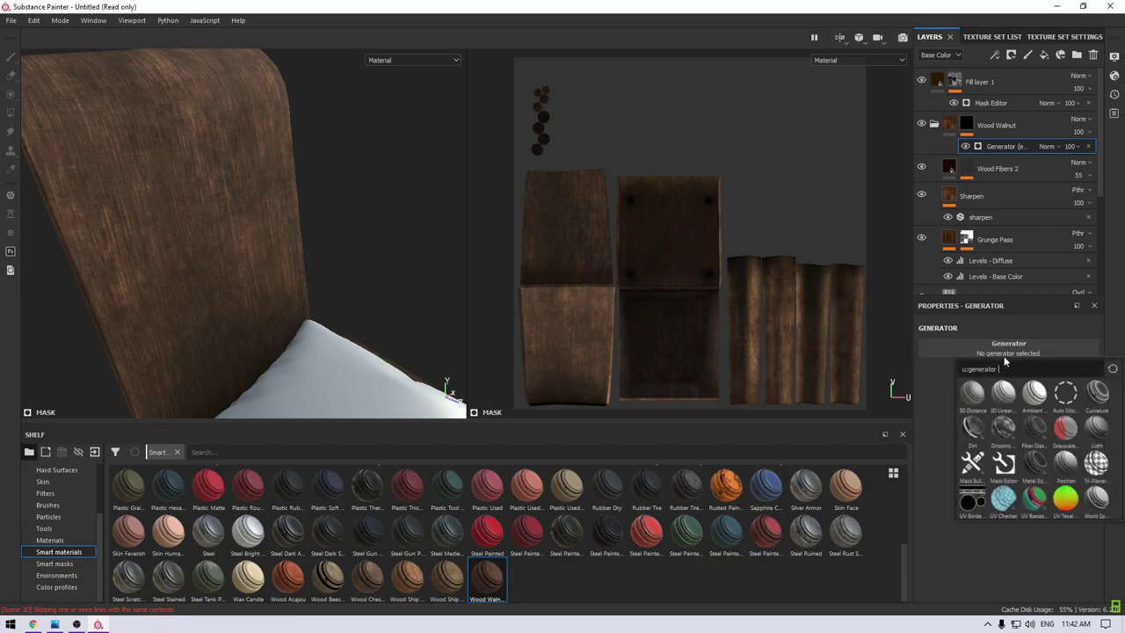
click(972, 435)
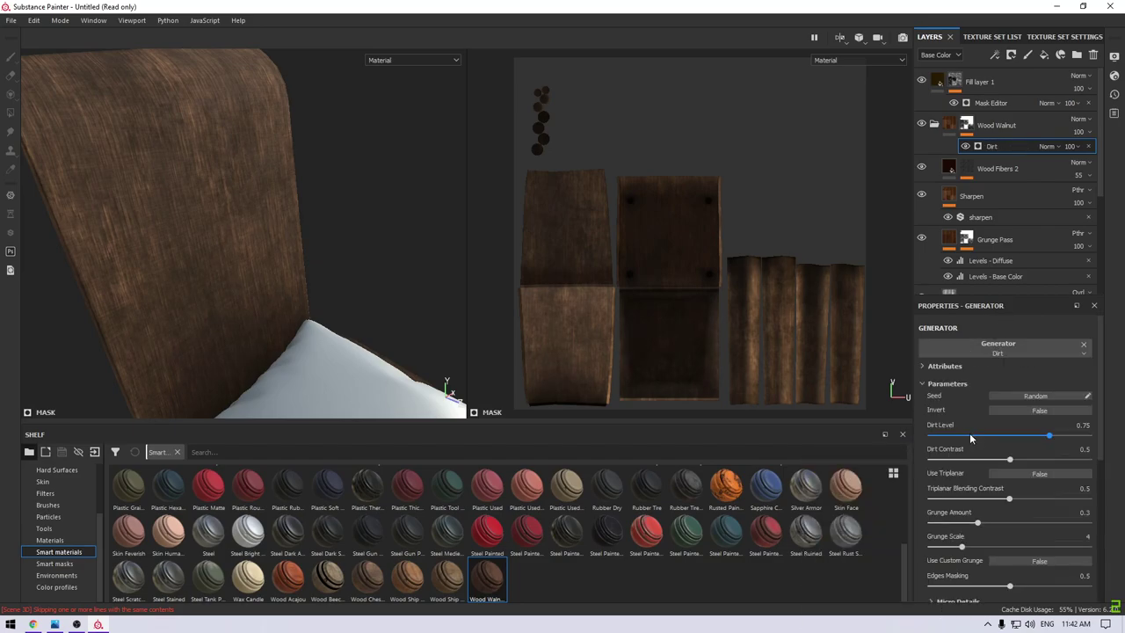
Add a Mask Editor generator to the Wood Walnut mask instead.
click(996, 125)
right_click(996, 125)
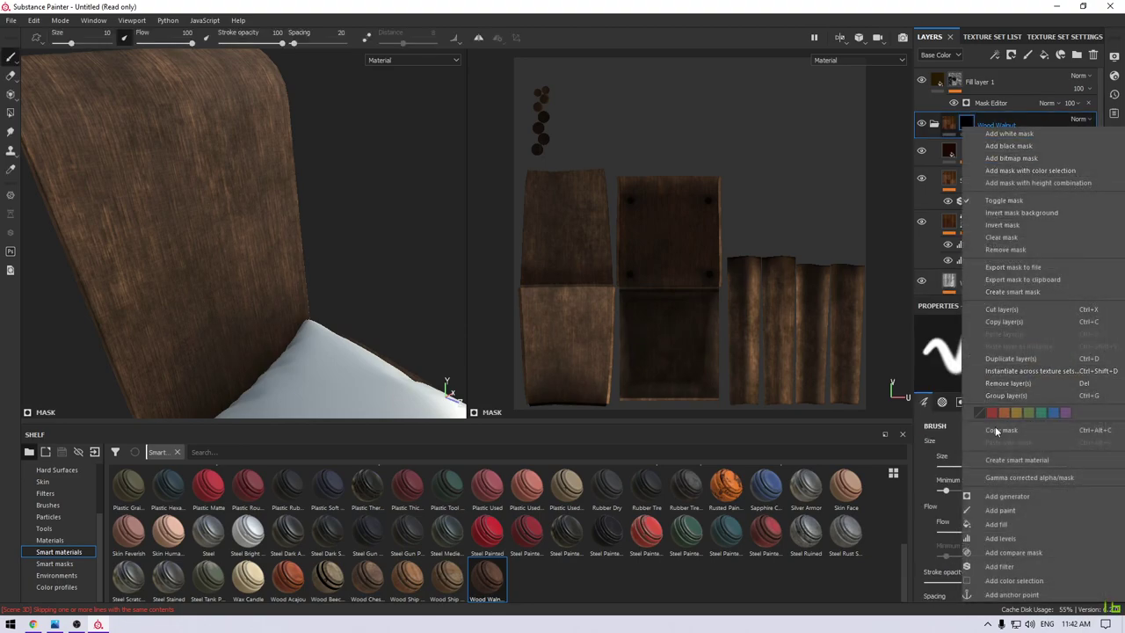
click(1007, 496)
click(1009, 343)
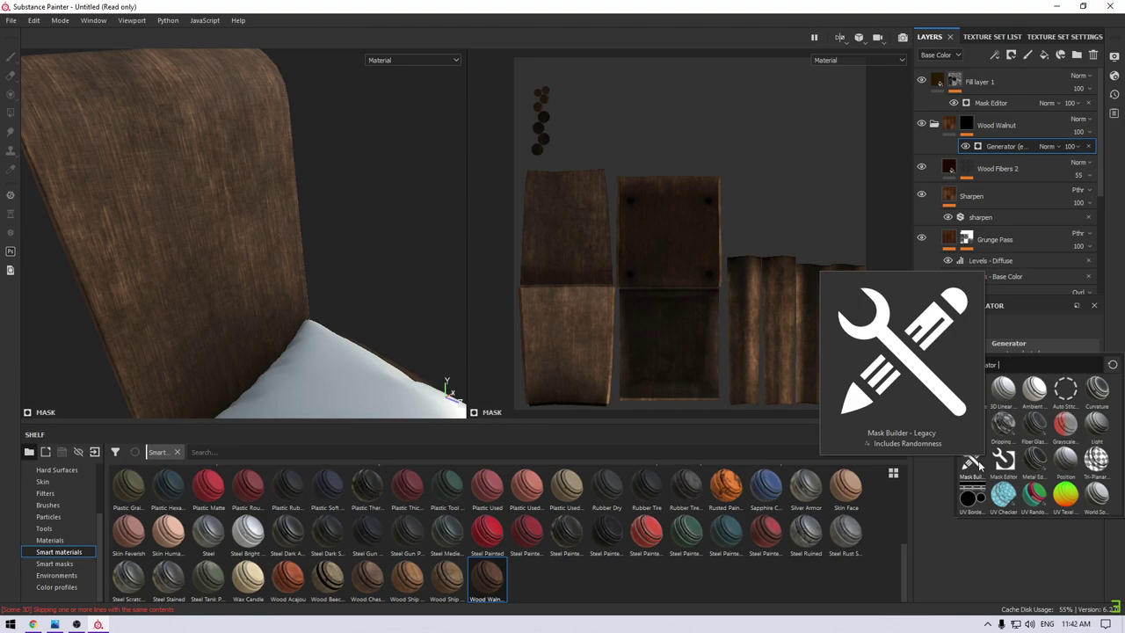
mouse_move(1004, 459)
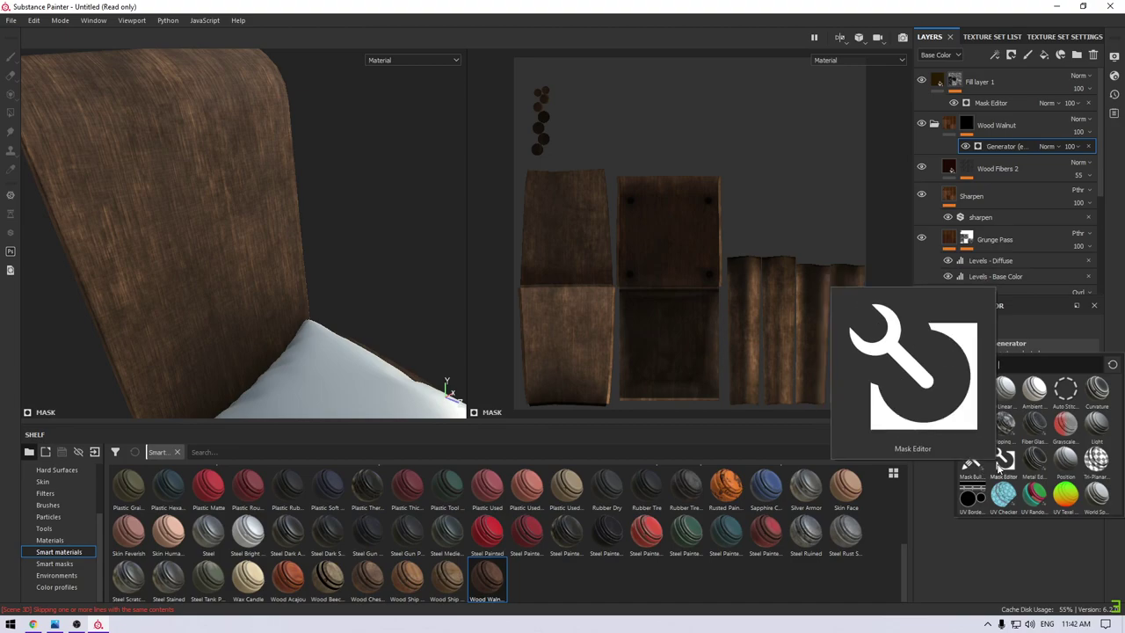
click(1000, 466)
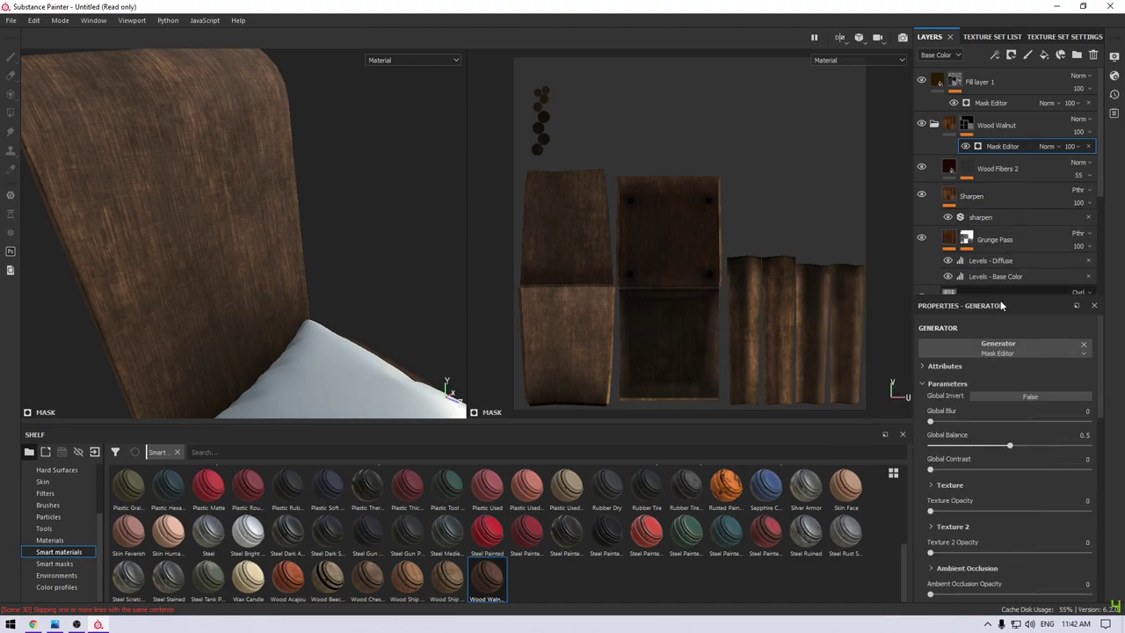
Tune the Wood Walnut Mask Editor sliders, settling on Global Blur 5.53 and Global Balance 0.65.
mouse_move(1008, 447)
mouse_down()
mouse_move(1097, 456)
mouse_move(1007, 470)
mouse_move(1055, 449)
mouse_move(922, 453)
mouse_move(1019, 446)
mouse_up()
click(1011, 396)
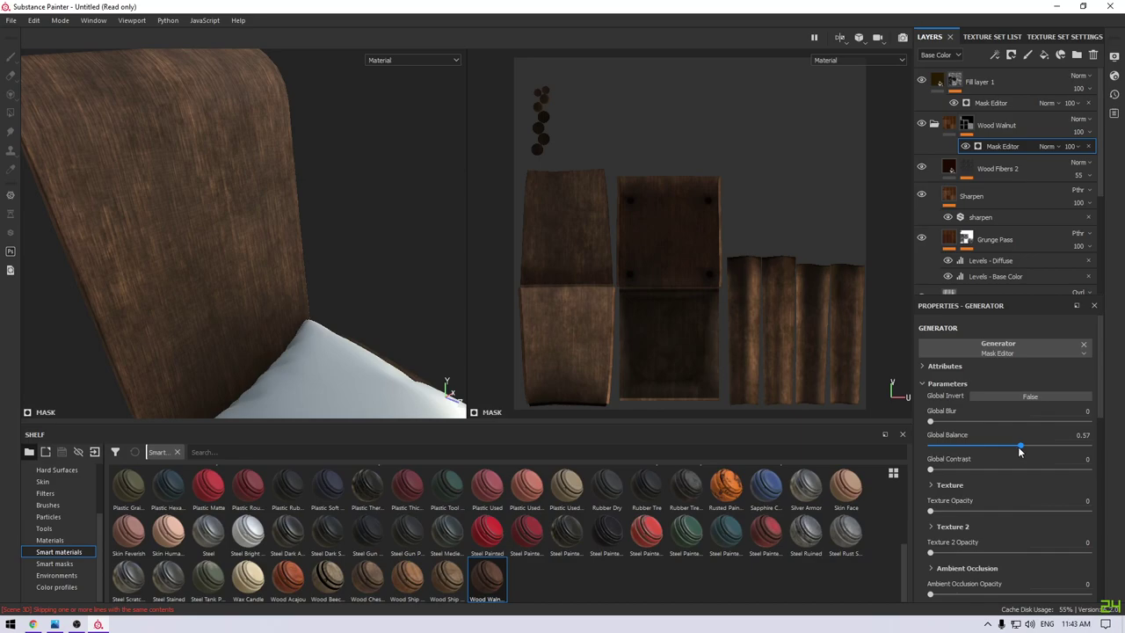
mouse_move(1021, 442)
mouse_down()
mouse_move(941, 445)
mouse_move(985, 421)
mouse_up()
click(934, 421)
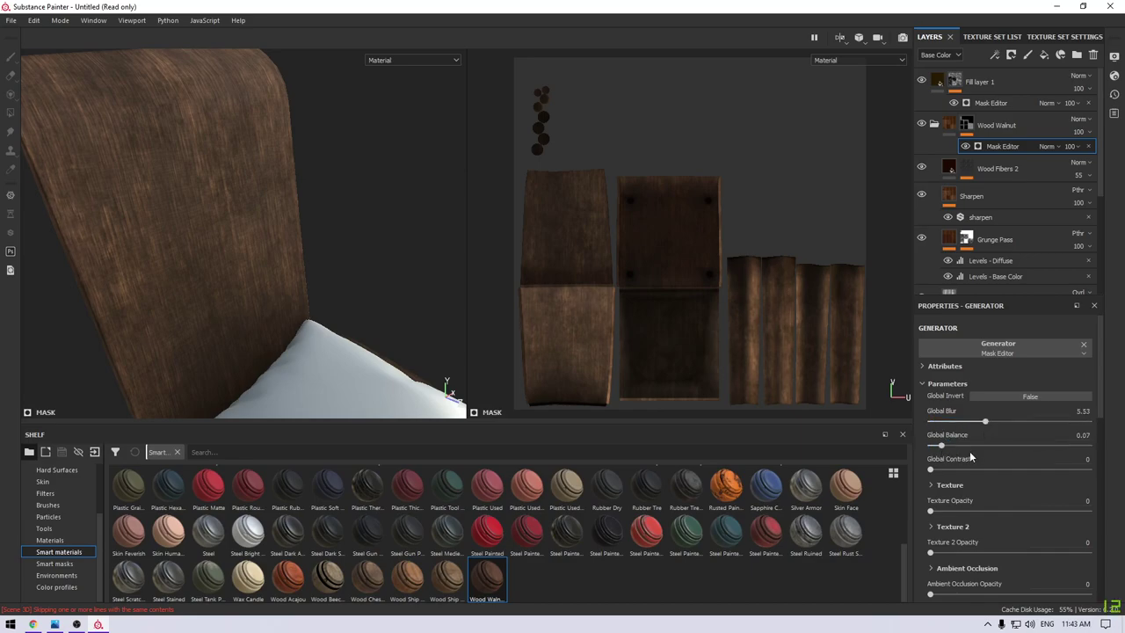
mouse_move(943, 451)
mouse_down()
mouse_move(1069, 456)
mouse_move(1033, 459)
mouse_up()
mouse_move(322, 247)
alt+mouse_down()
mouse_move(290, 196)
mouse_move(347, 326)
mouse_move(143, 188)
mouse_move(253, 252)
alt+mouse_up()
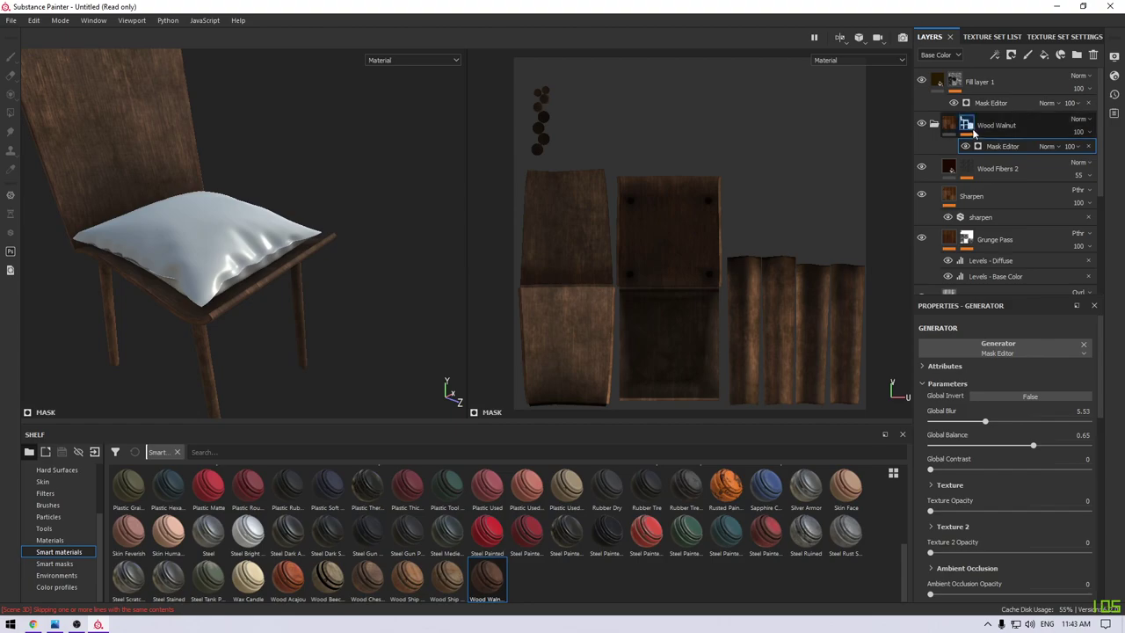
Delete the Wood Walnut layer and add a fill layer with a dark reddish-grey base colour.
click(934, 125)
click(984, 125)
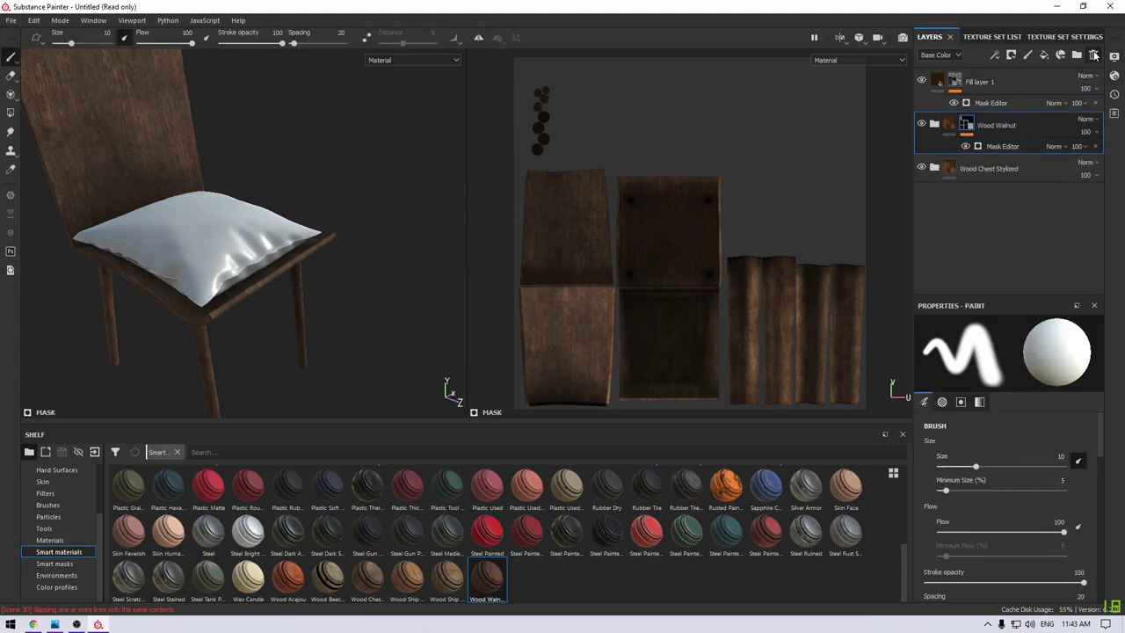
mouse_move(394, 287)
alt+mouse_down()
mouse_move(287, 228)
mouse_move(296, 205)
mouse_move(283, 222)
alt+mouse_up()
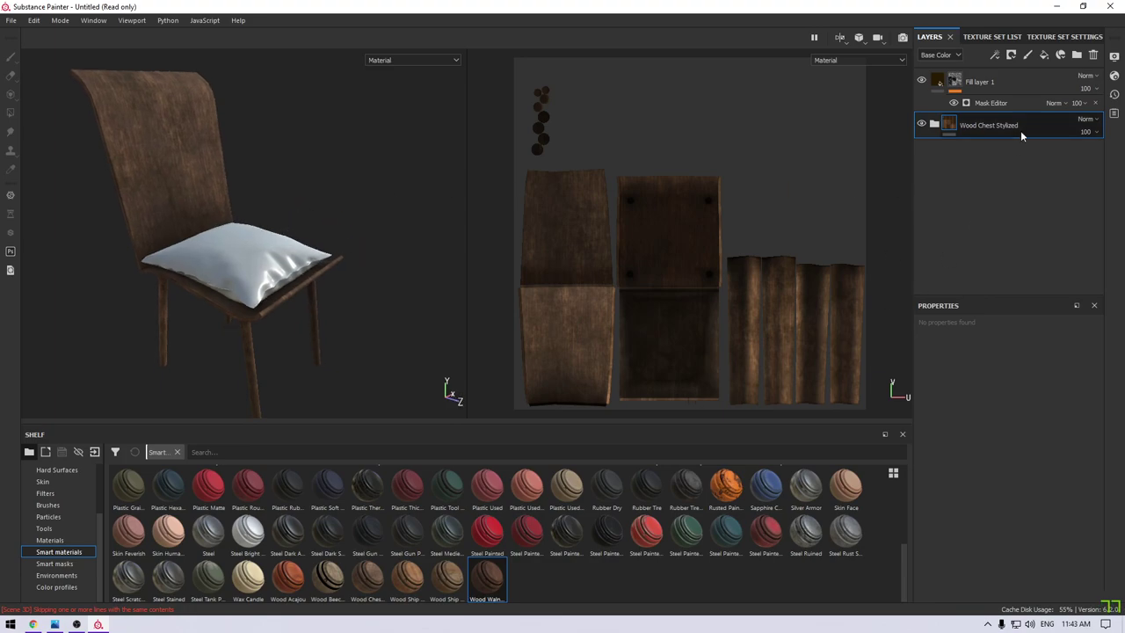
click(1043, 54)
click(998, 446)
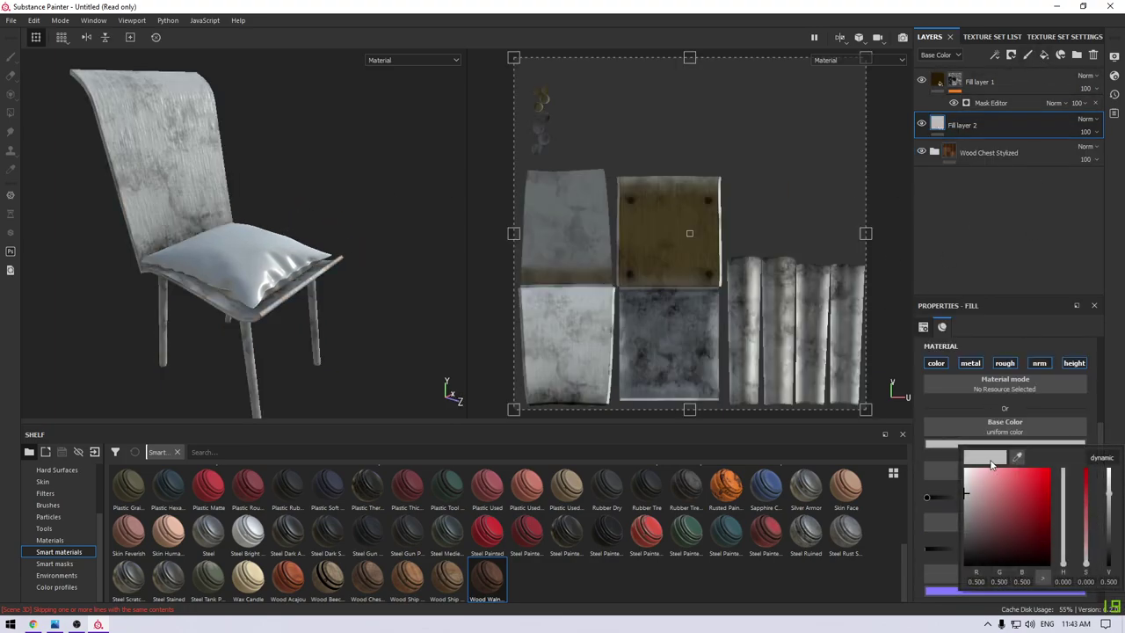
drag(981, 503, 973, 512)
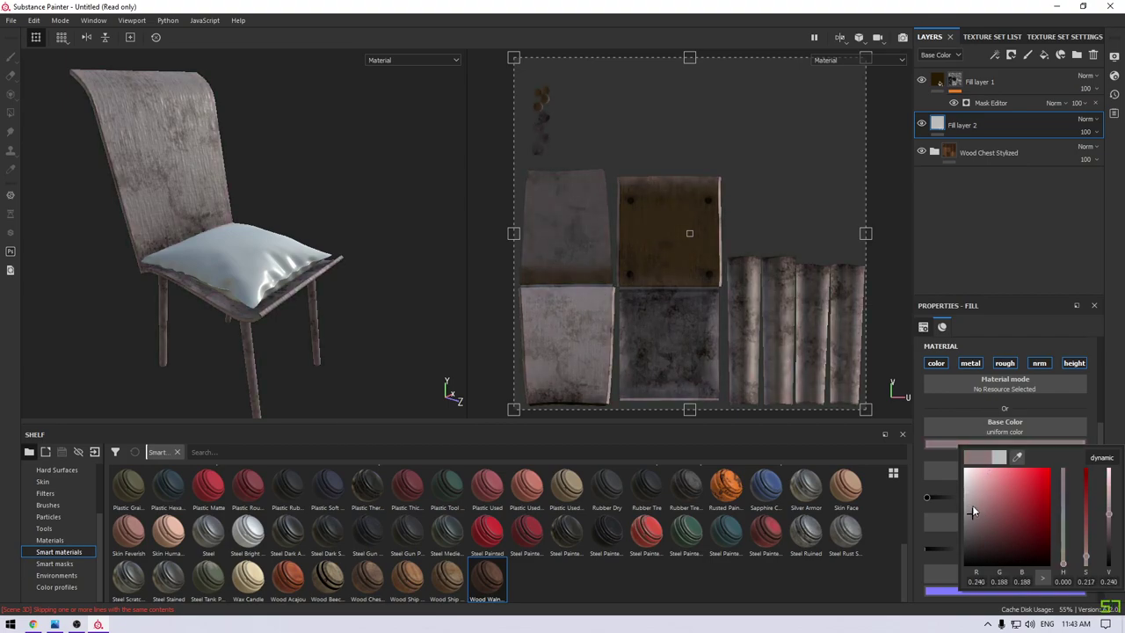
Turn off the fill's metal, normal and height channels and set roughness to 1.
click(970, 363)
click(1039, 363)
click(1075, 363)
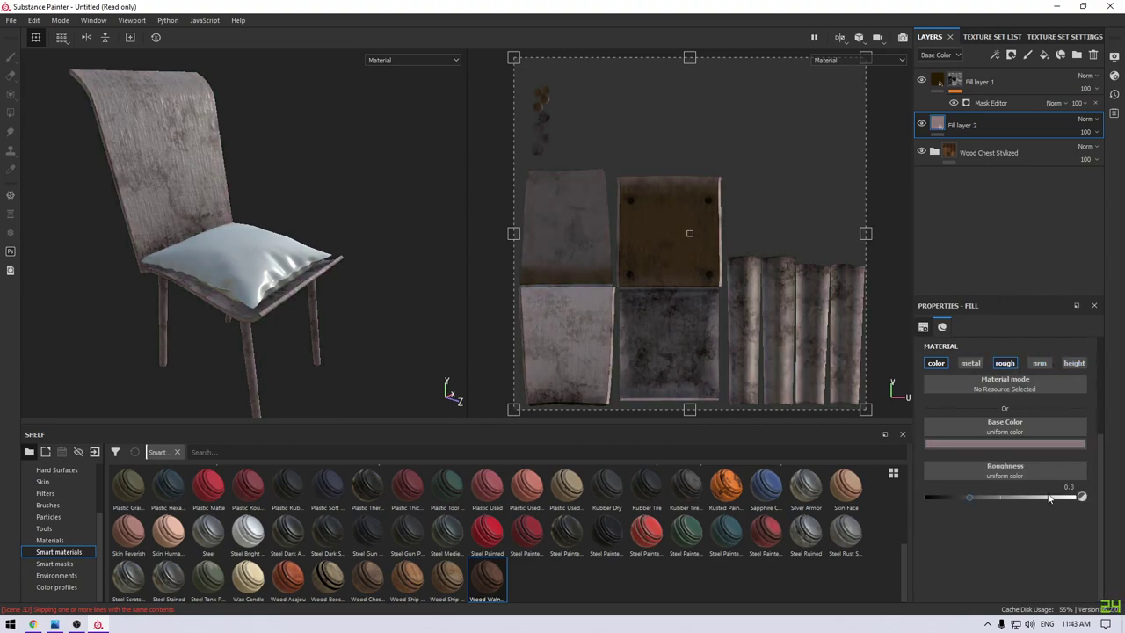
drag(1049, 498, 1076, 498)
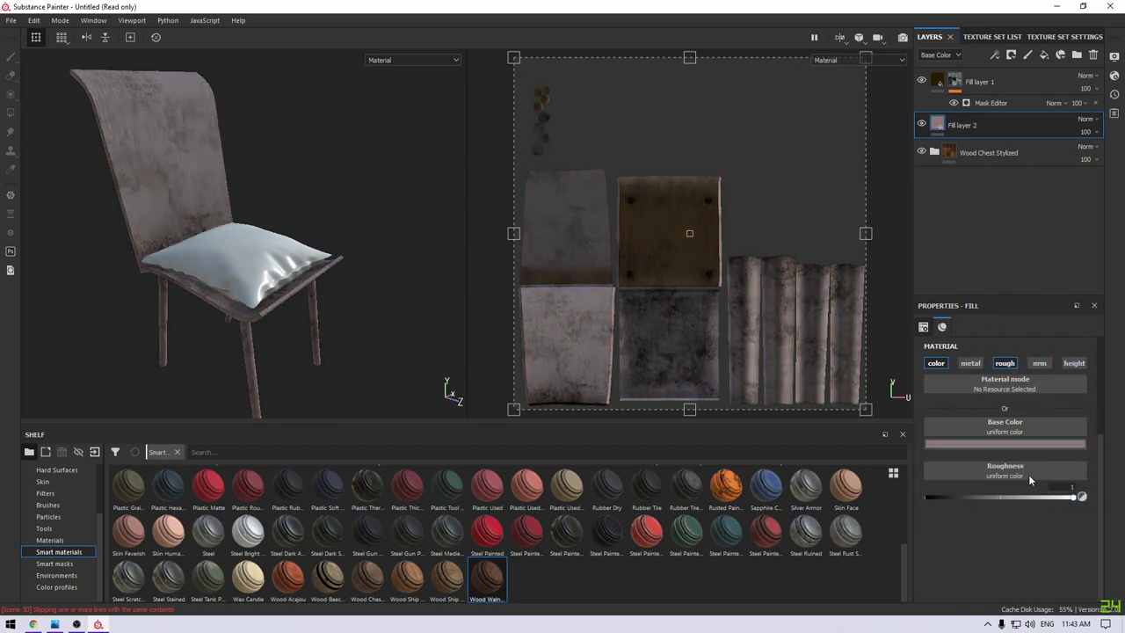
Drag the Dirt smart mask onto Fill layer 2 and move it above Fill layer 1.
click(55, 564)
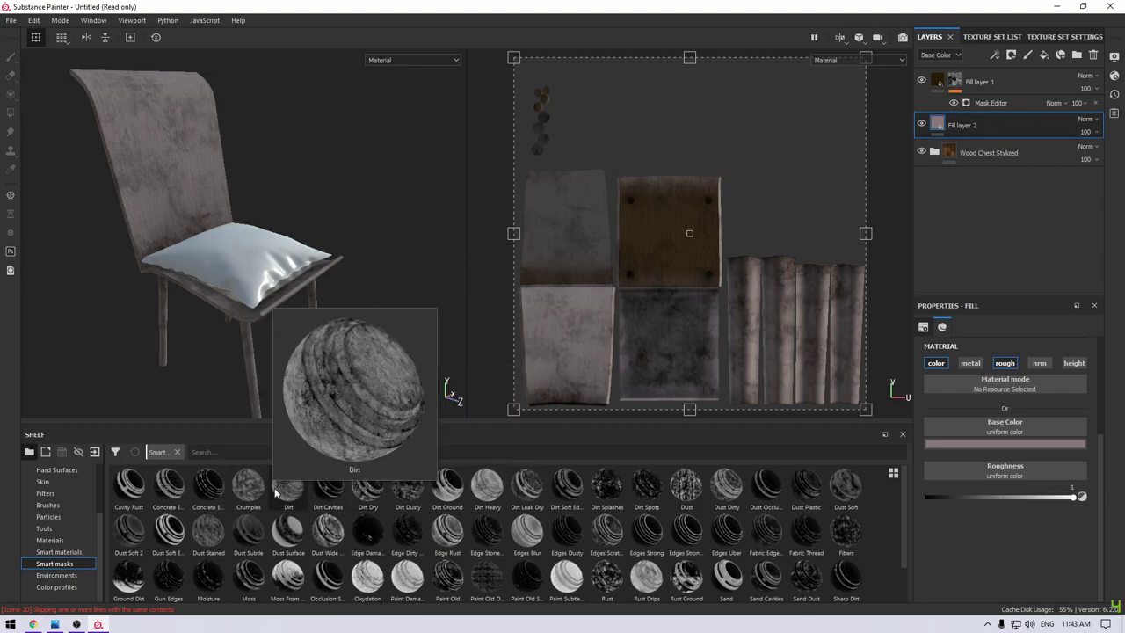
drag(275, 494, 1001, 116)
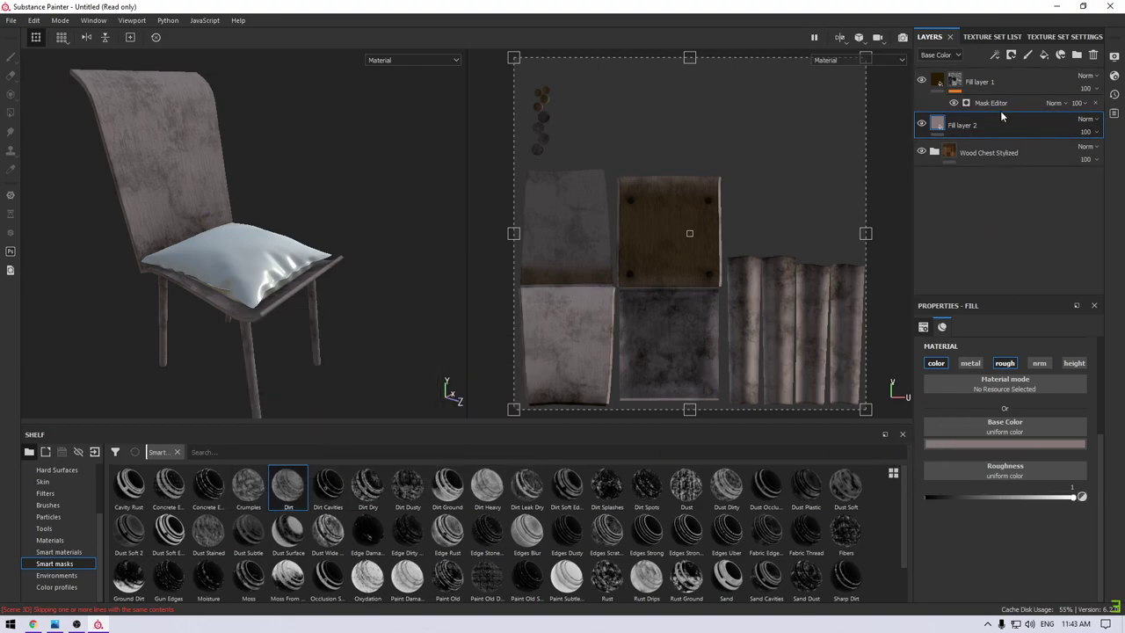
drag(1002, 124, 1006, 70)
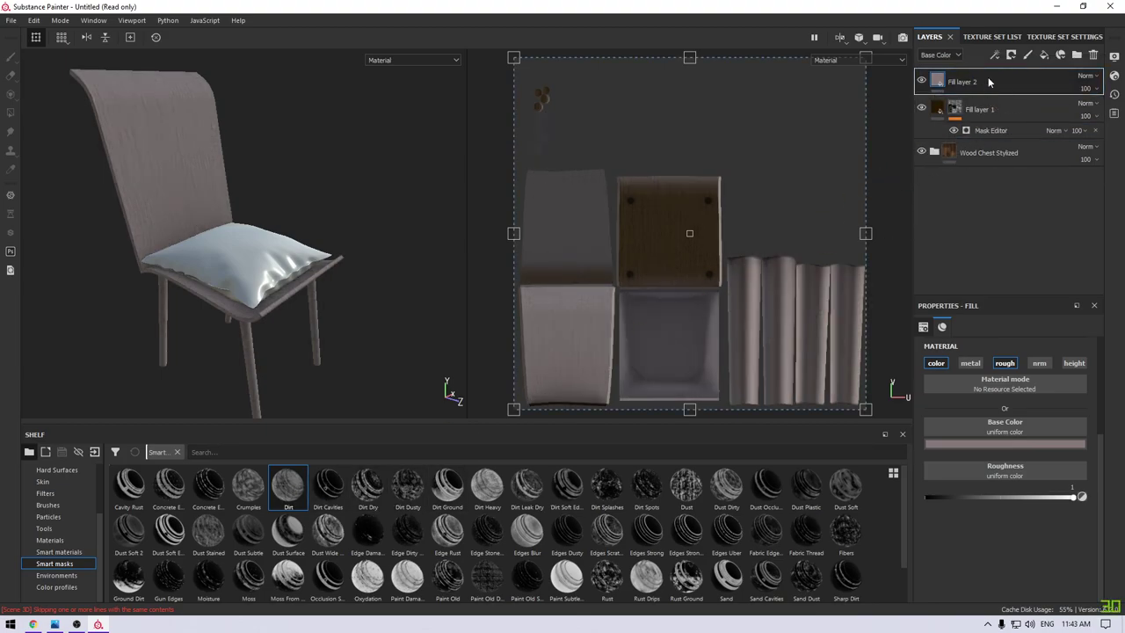
Apply the Dirt smart mask to Fill layer 2 and set its base colour near black.
click(989, 82)
scroll(221, 288, up, 5)
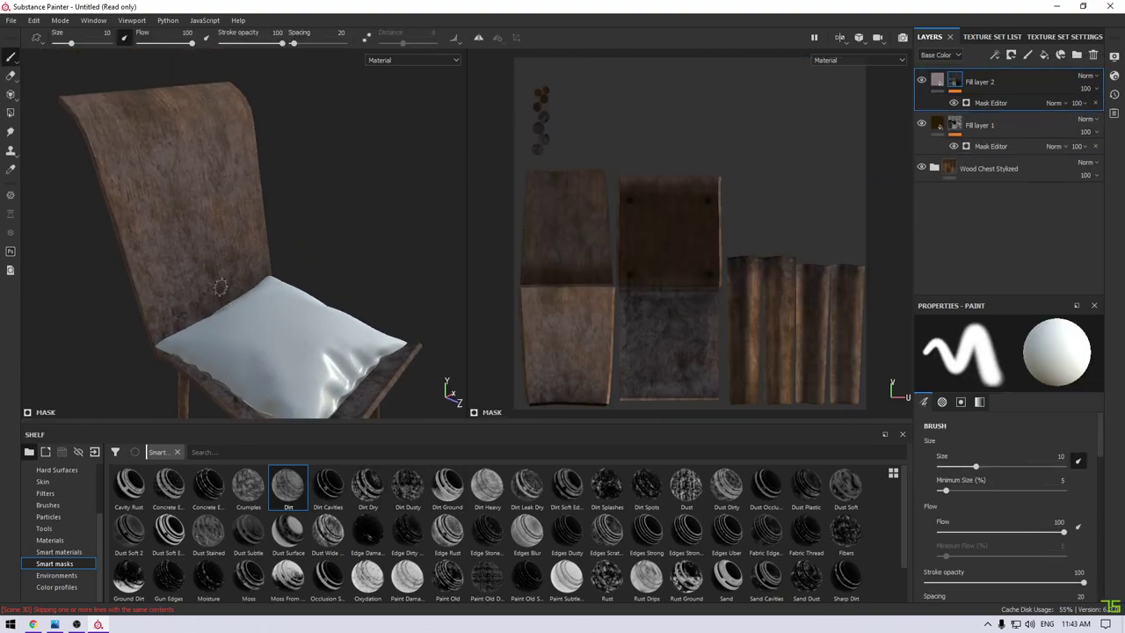
alt+drag(220, 287, 398, 363)
click(992, 102)
key(Delete)
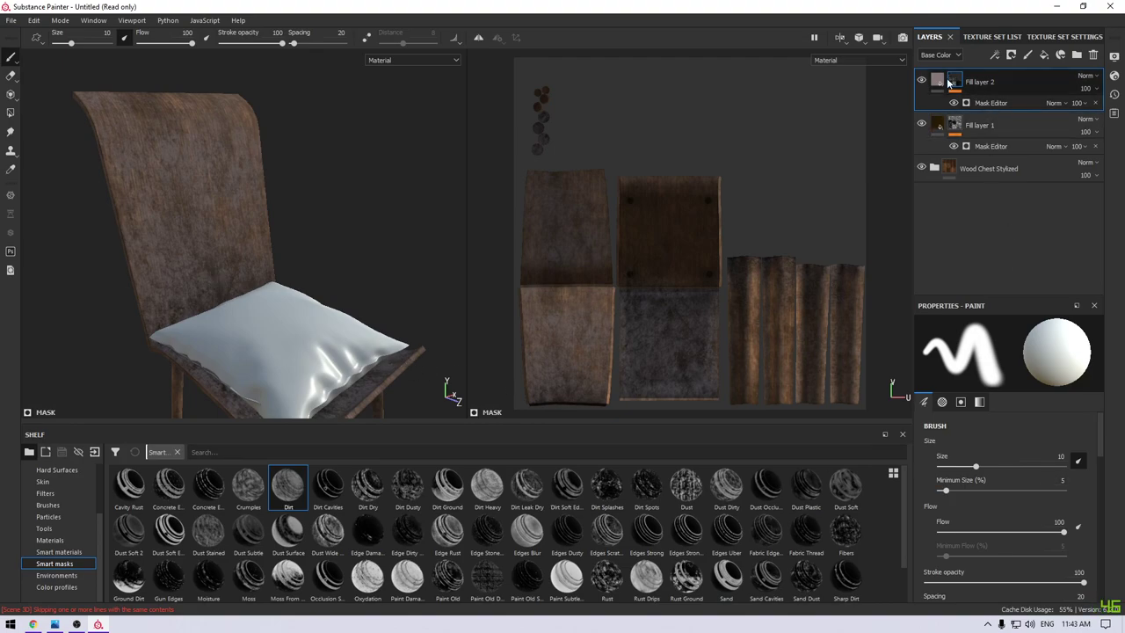
click(1003, 445)
mouse_move(982, 522)
mouse_down()
mouse_move(993, 540)
mouse_move(986, 560)
mouse_up()
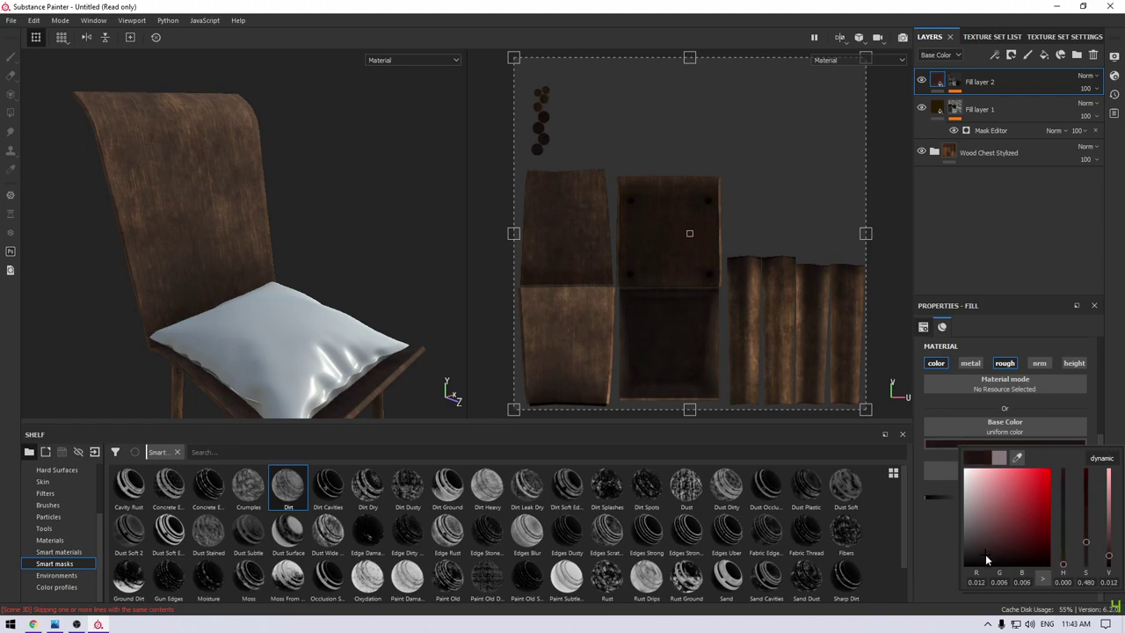
Set the dirt mask's Global Balance to 0.43 and Global Contrast to 0.3.
click(960, 79)
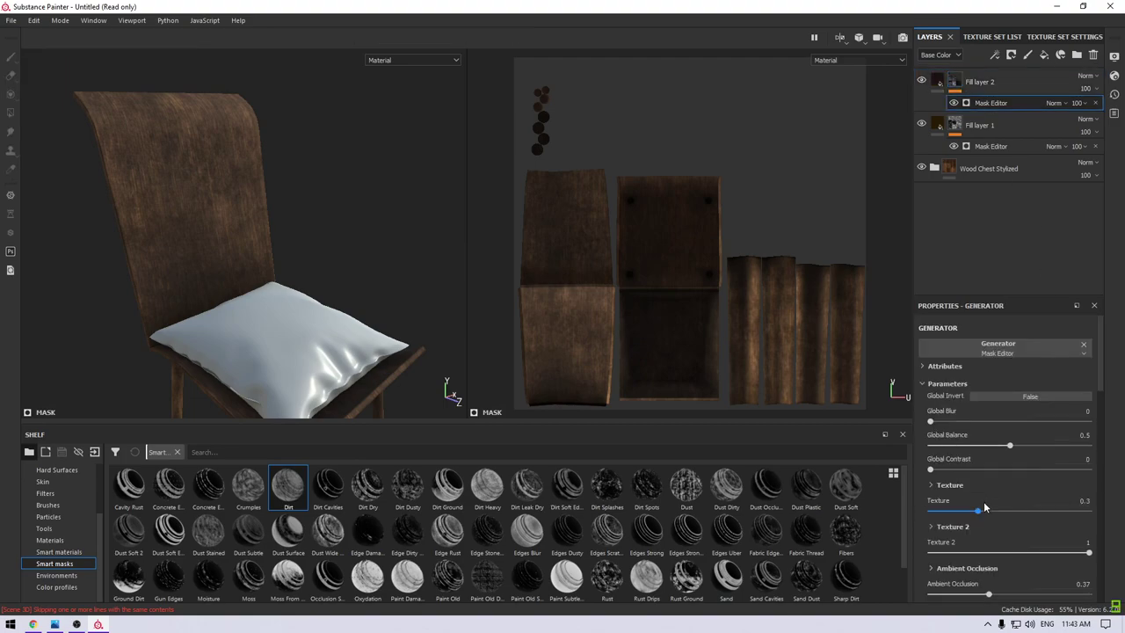
mouse_move(988, 450)
mouse_down()
mouse_move(965, 448)
mouse_move(983, 445)
mouse_up()
drag(932, 470, 1027, 475)
click(973, 472)
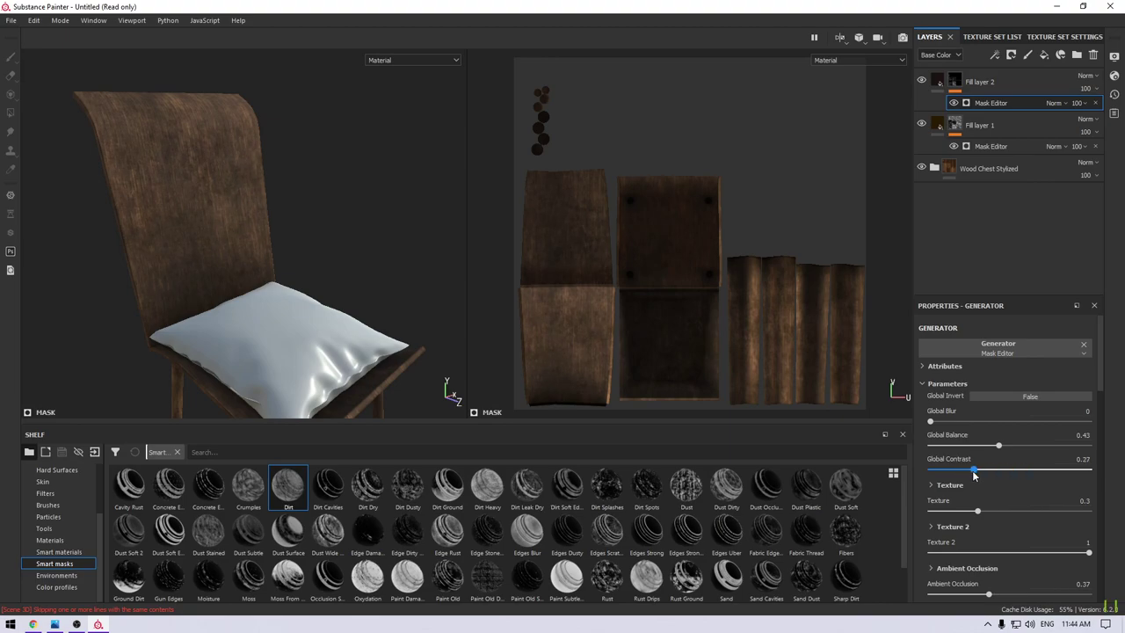
click(1078, 459)
text(0.)
key(Return)
Set the dirt mask's Texture 2 to 0.2 and Texture to 0.5.
click(960, 557)
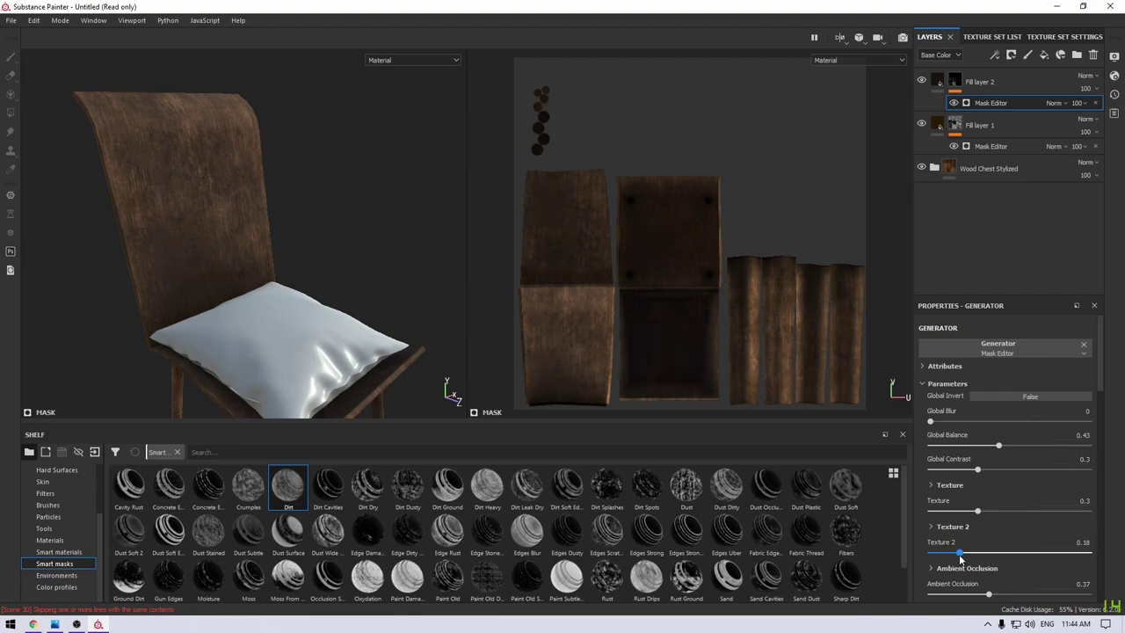
drag(1024, 554, 936, 561)
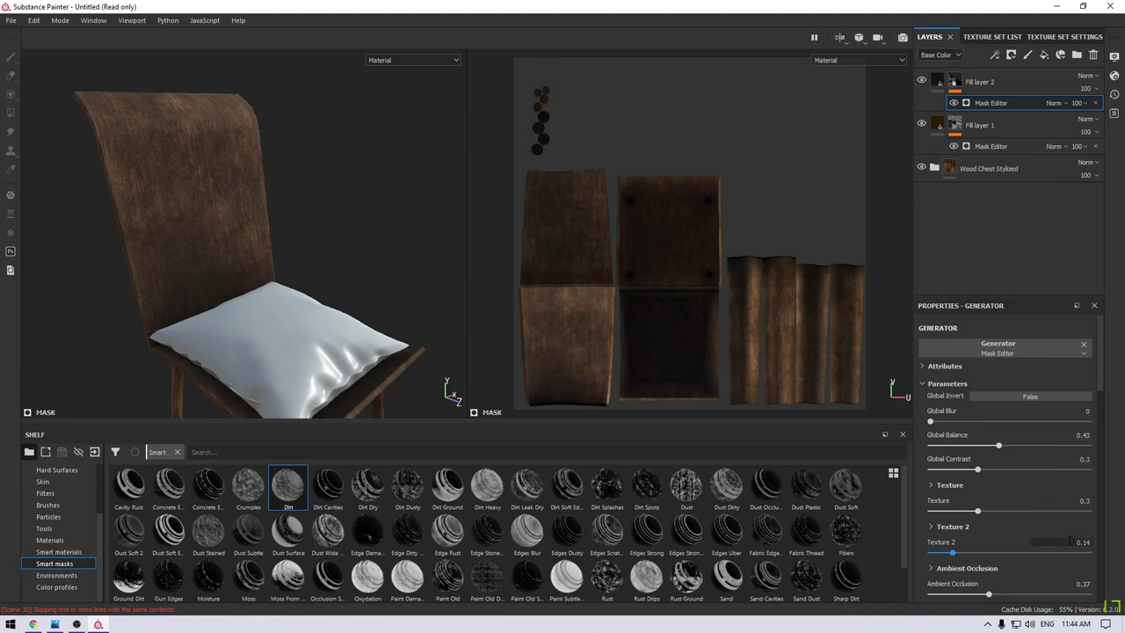
click(1070, 540)
text(2)
key(Return)
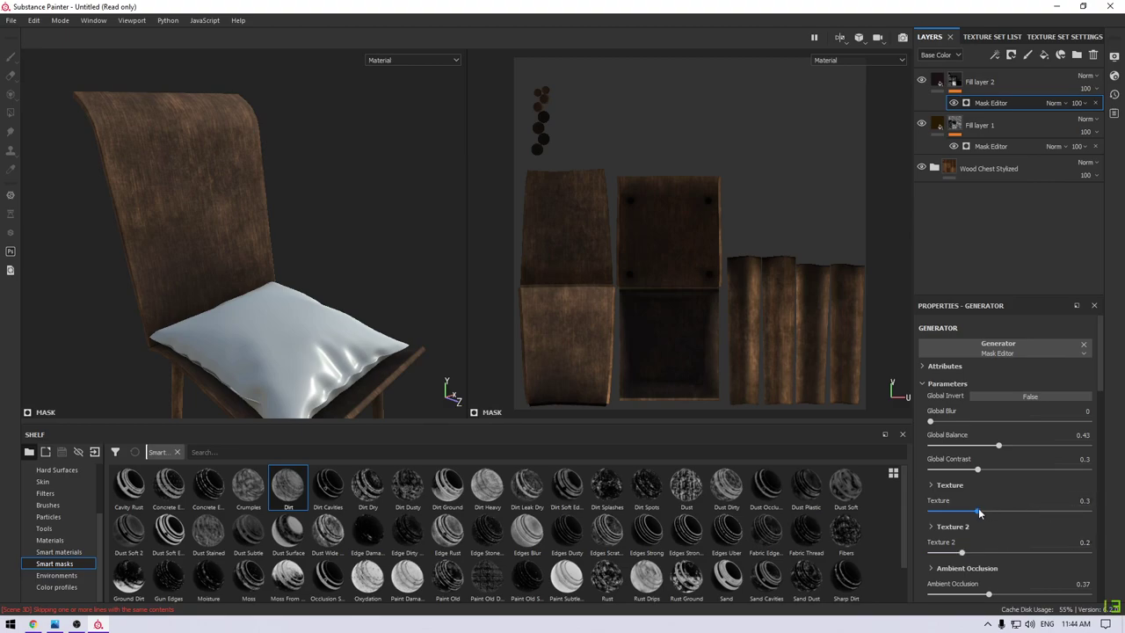
drag(1049, 511, 1001, 511)
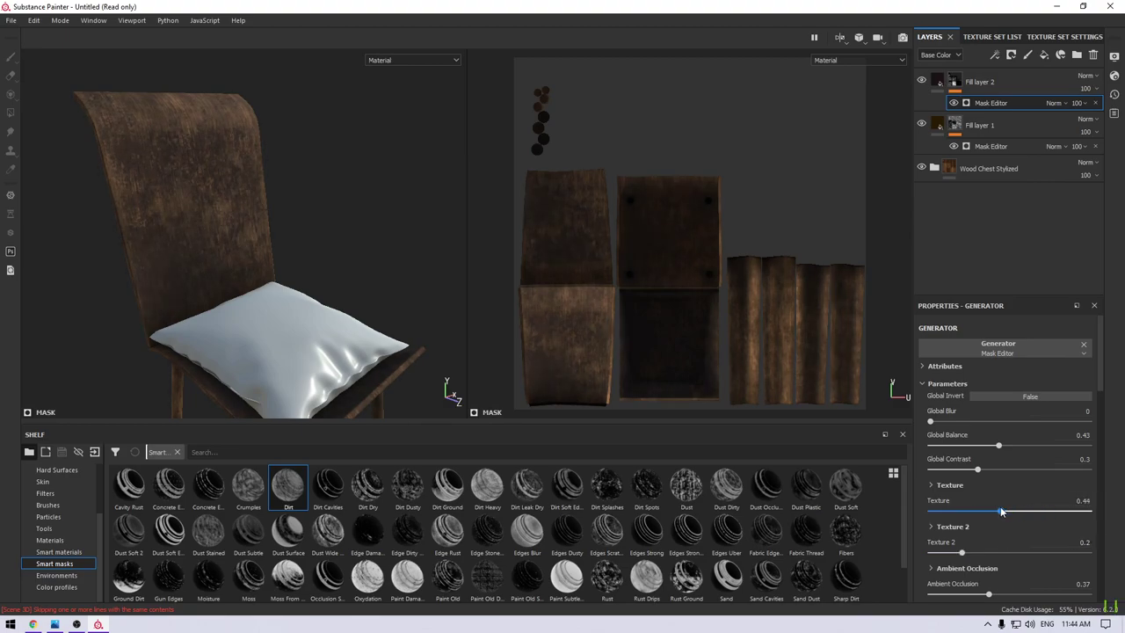
click(1081, 501)
text(5)
key(Return)
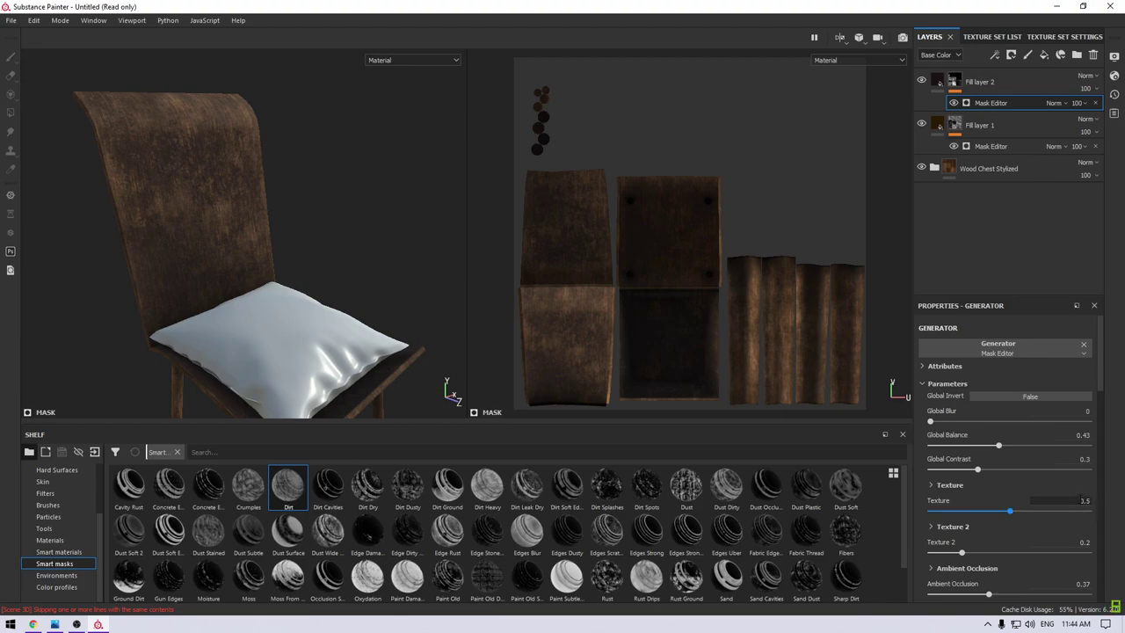
click(1077, 146)
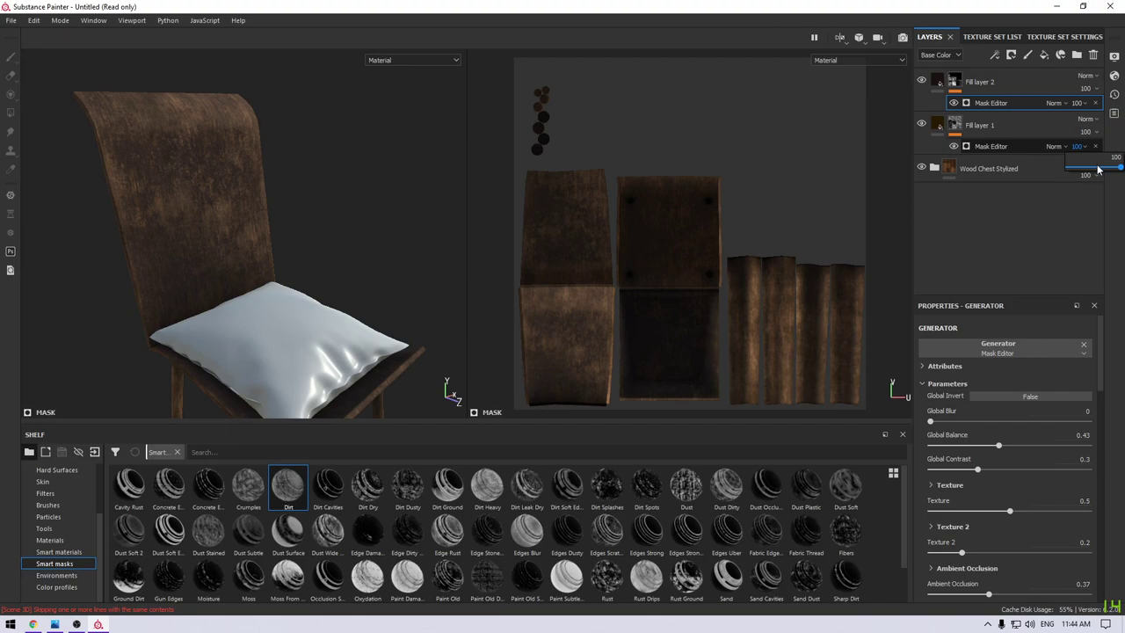
Set the Fill layer 2 dirt mask opacity to 85.
click(1098, 168)
drag(1118, 168, 1108, 168)
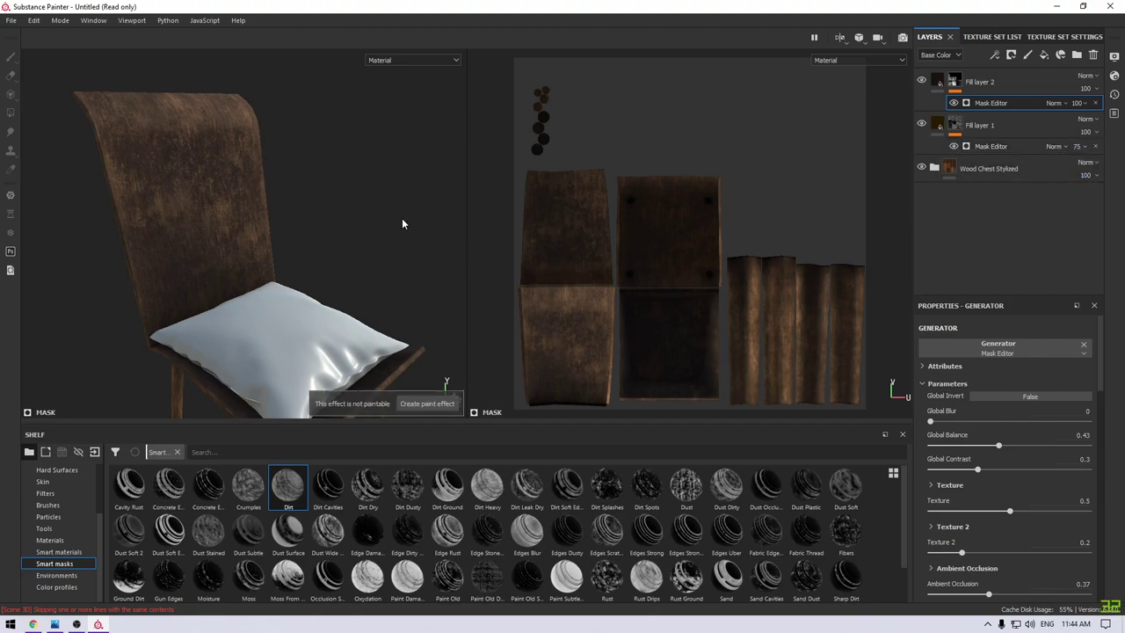
alt+drag(311, 299, 354, 295)
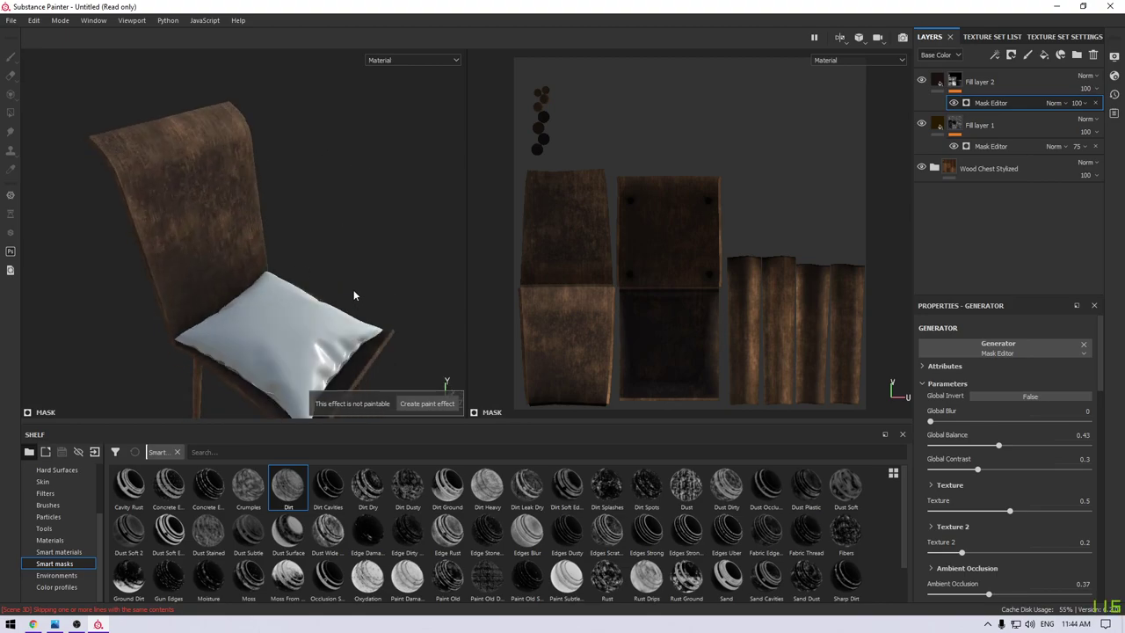
alt+drag(274, 115, 269, 160)
mouse_move(307, 305)
alt+mouse_down()
mouse_move(322, 259)
mouse_move(304, 246)
mouse_move(313, 311)
mouse_move(290, 326)
mouse_move(243, 249)
alt+mouse_up()
scroll(300, 333, up, 4)
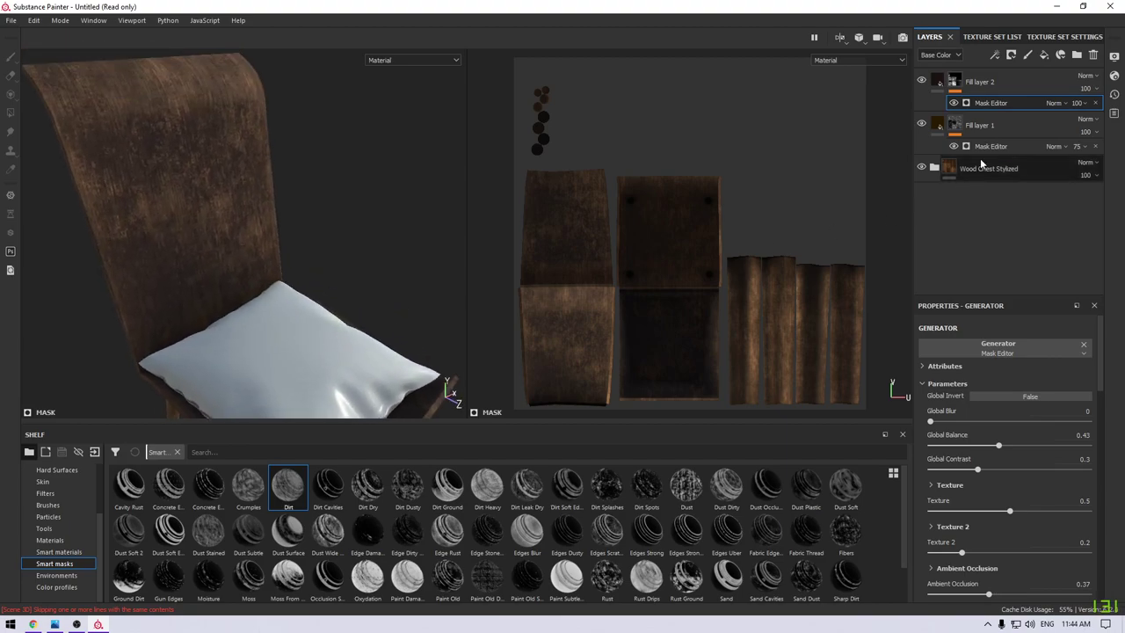
click(1079, 103)
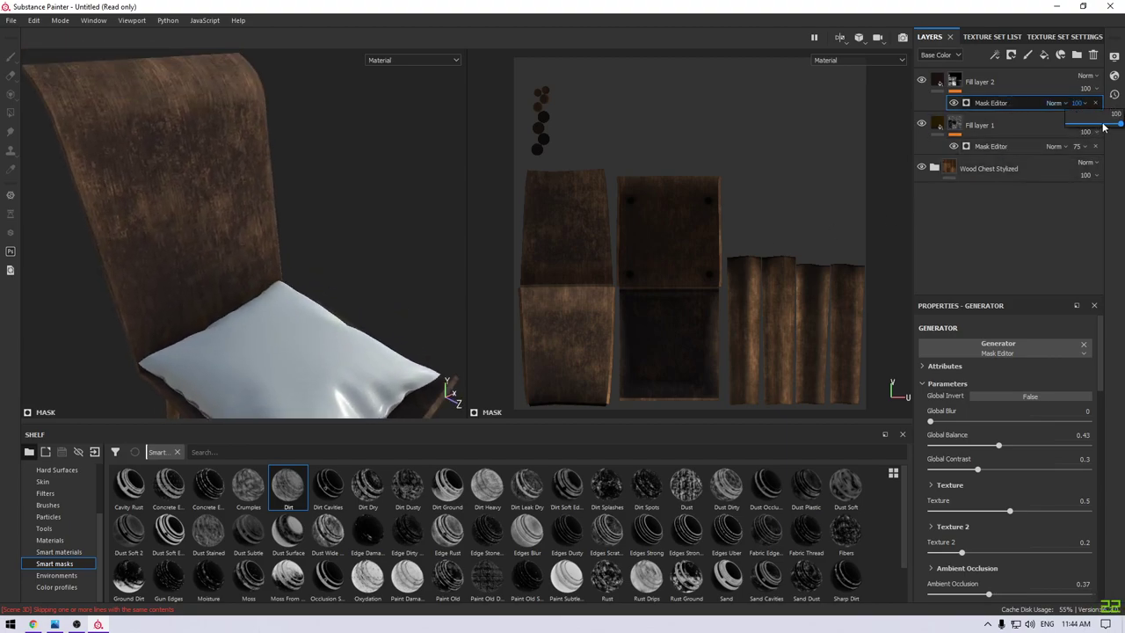
drag(1120, 123, 1112, 125)
drag(1112, 123, 1113, 124)
Switch to the Pillow texture set and delete its default Layer 1.
mouse_move(331, 332)
alt+mouse_down()
mouse_move(306, 223)
mouse_move(364, 252)
alt+mouse_up()
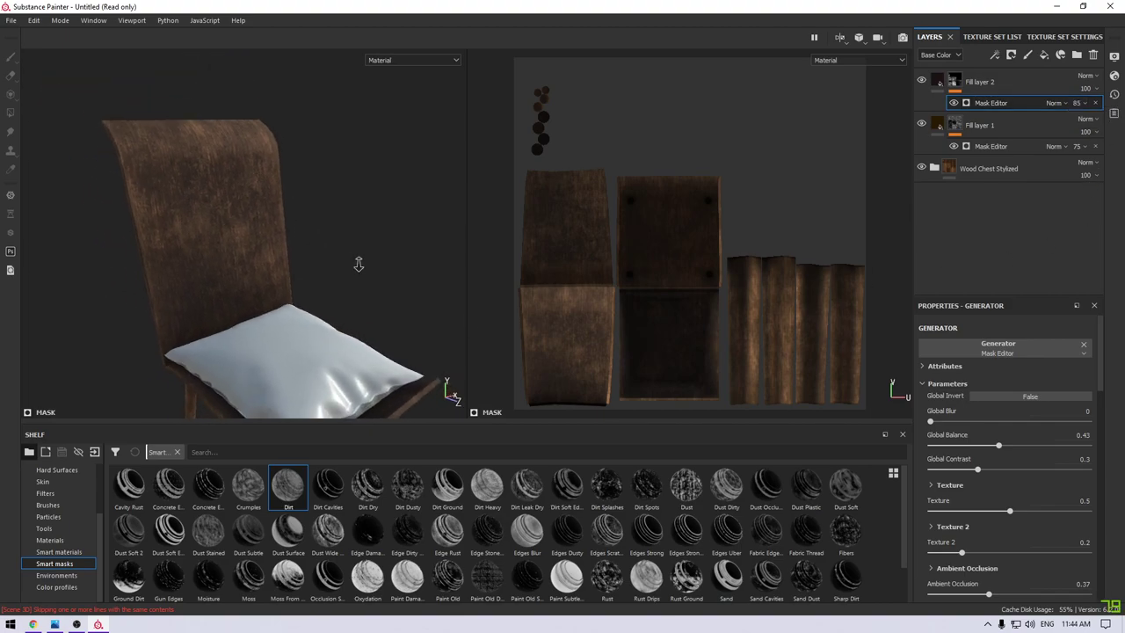
click(976, 36)
click(982, 69)
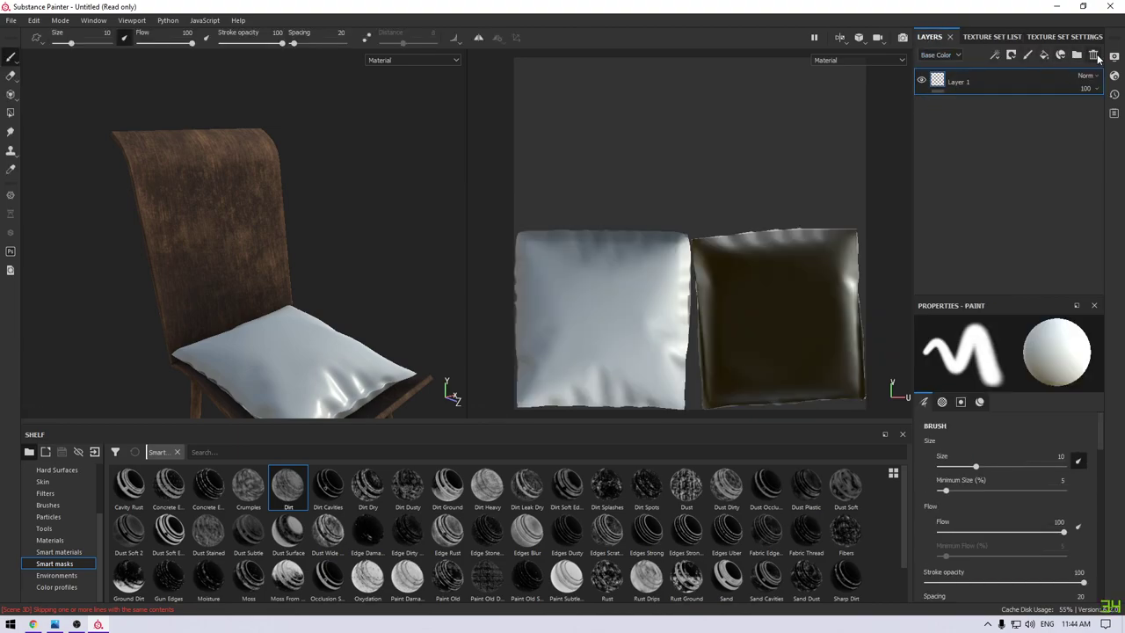
click(1094, 56)
click(52, 540)
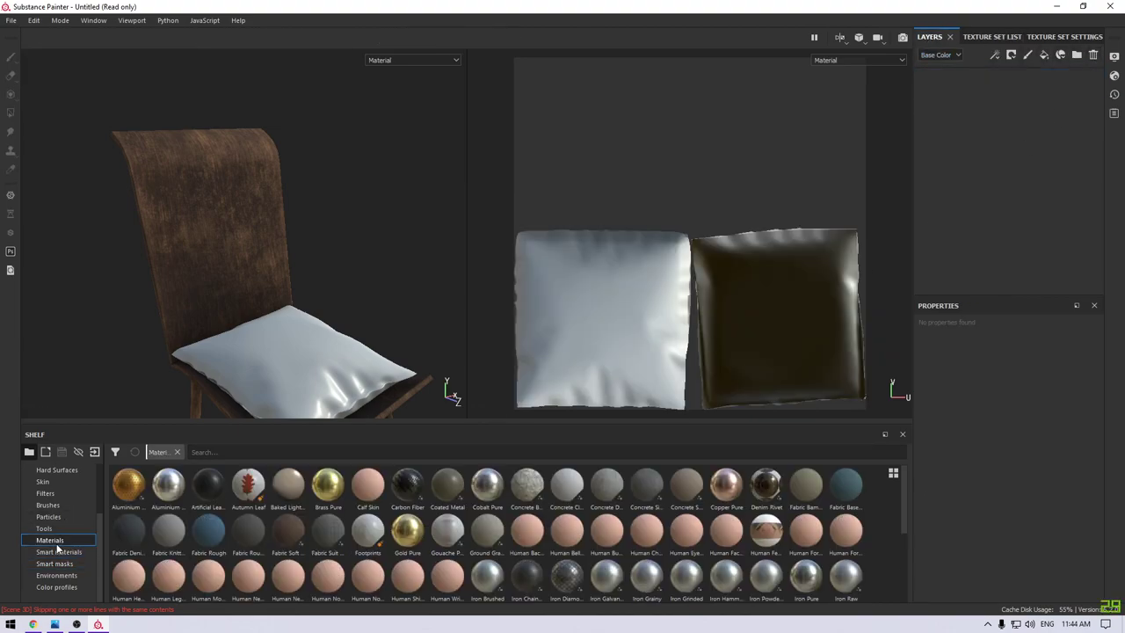
scroll(334, 553, down, 3)
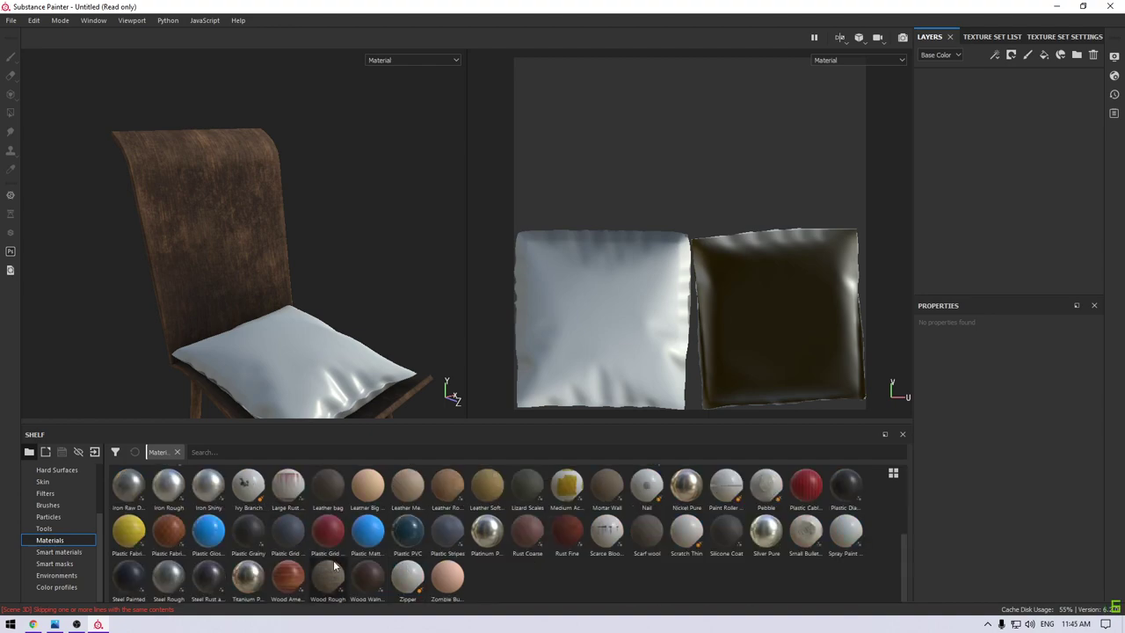
Drag Fabric Flannel Tartan from the Smart materials shelf onto the pillow's empty layer stack.
scroll(334, 567, up, 3)
click(59, 551)
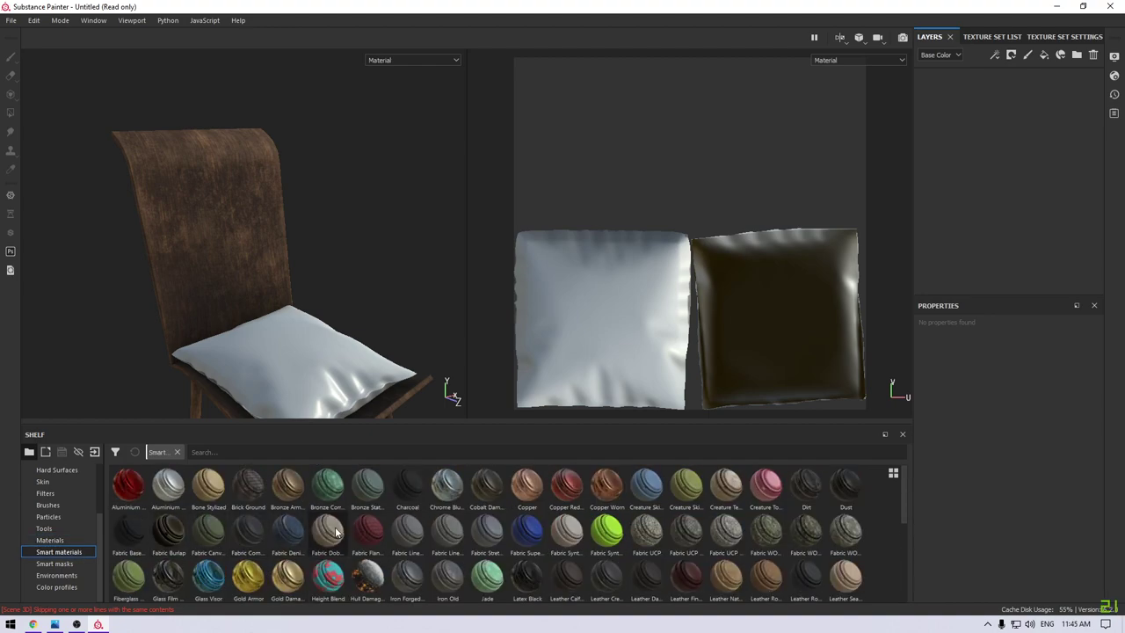
drag(357, 535, 1015, 147)
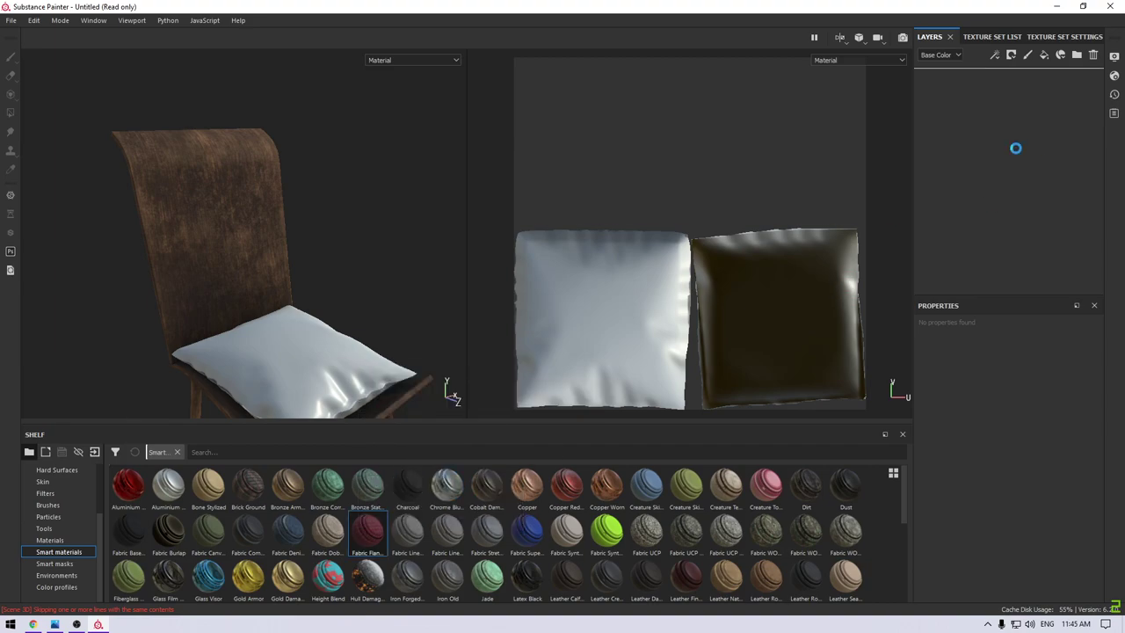
mouse_move(315, 240)
alt+mouse_down()
mouse_move(334, 177)
mouse_move(369, 243)
alt+mouse_up()
Give the Base Flannel layer a dark red base colour.
click(934, 82)
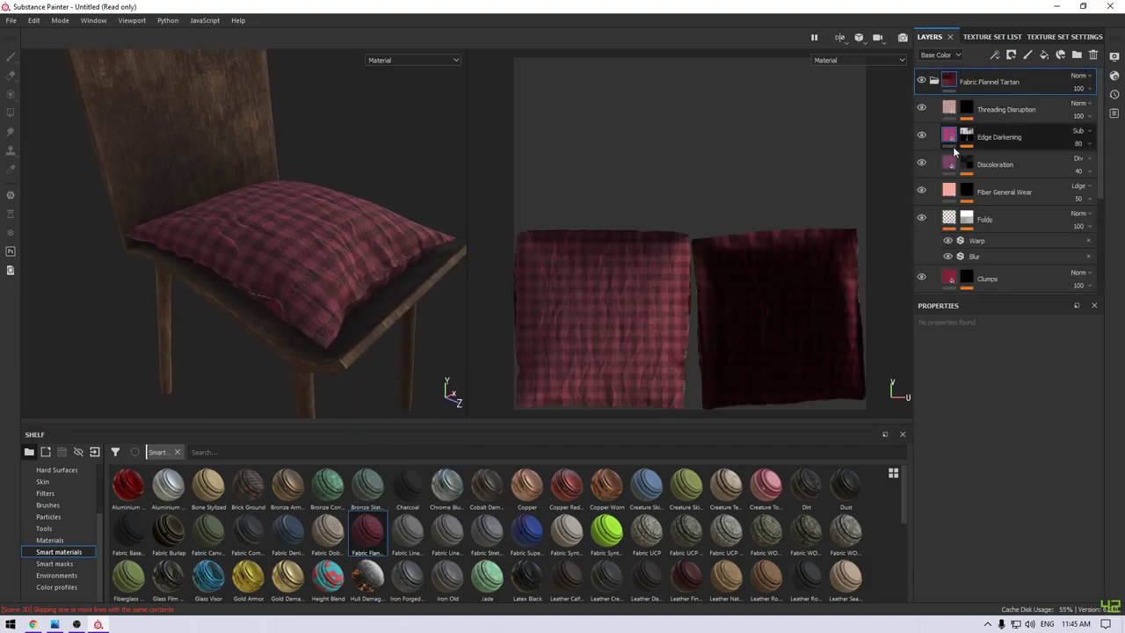
scroll(955, 152, down, 4)
click(978, 242)
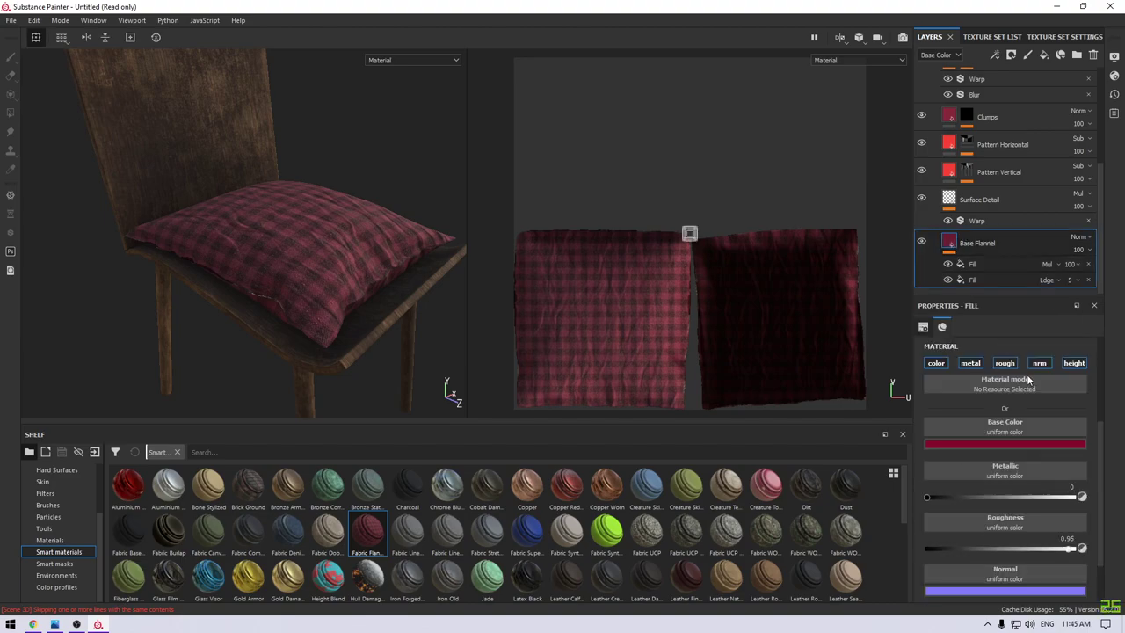
click(1019, 444)
click(1027, 516)
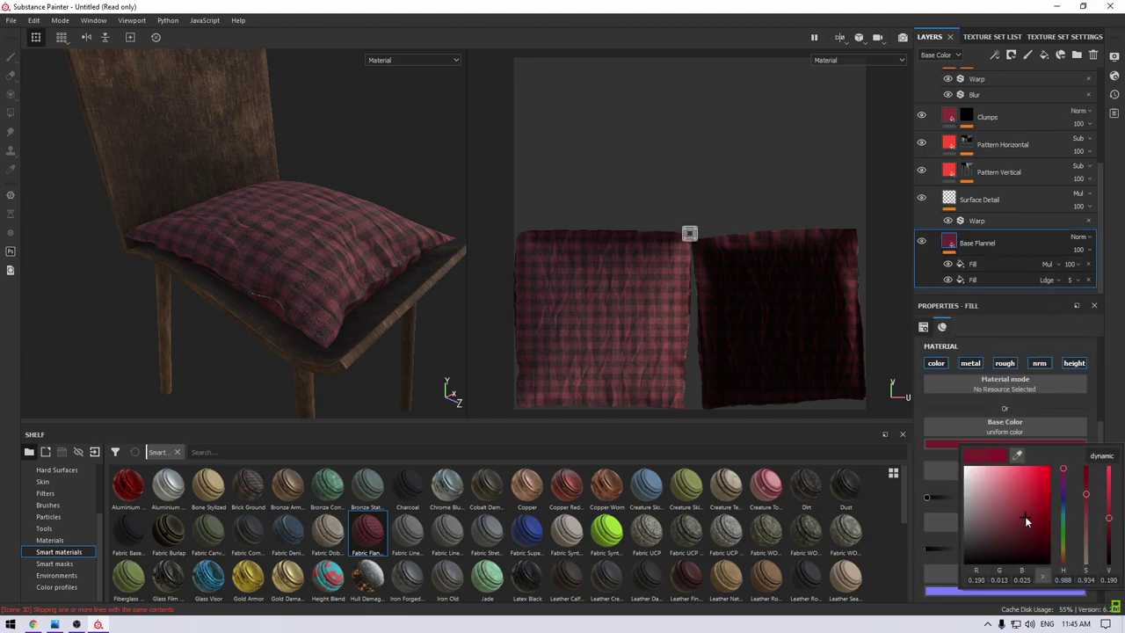
click(1025, 516)
Set the Folds layer's UV scale to 2 for finer fabric wrinkles.
scroll(952, 223, up, 2)
scroll(953, 223, up, 2)
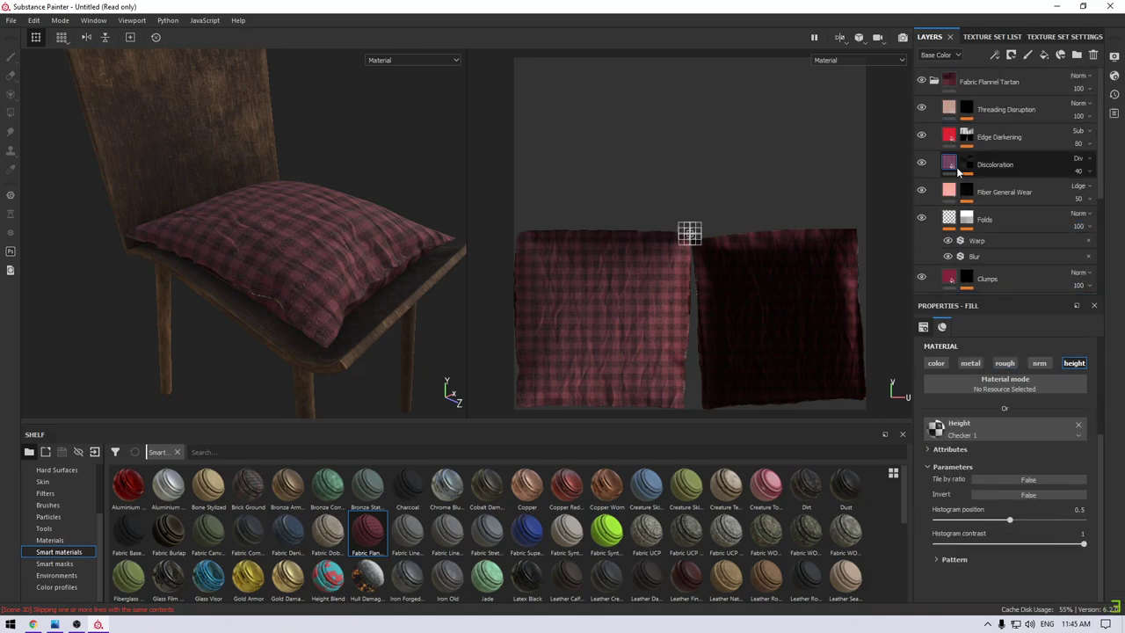
click(952, 224)
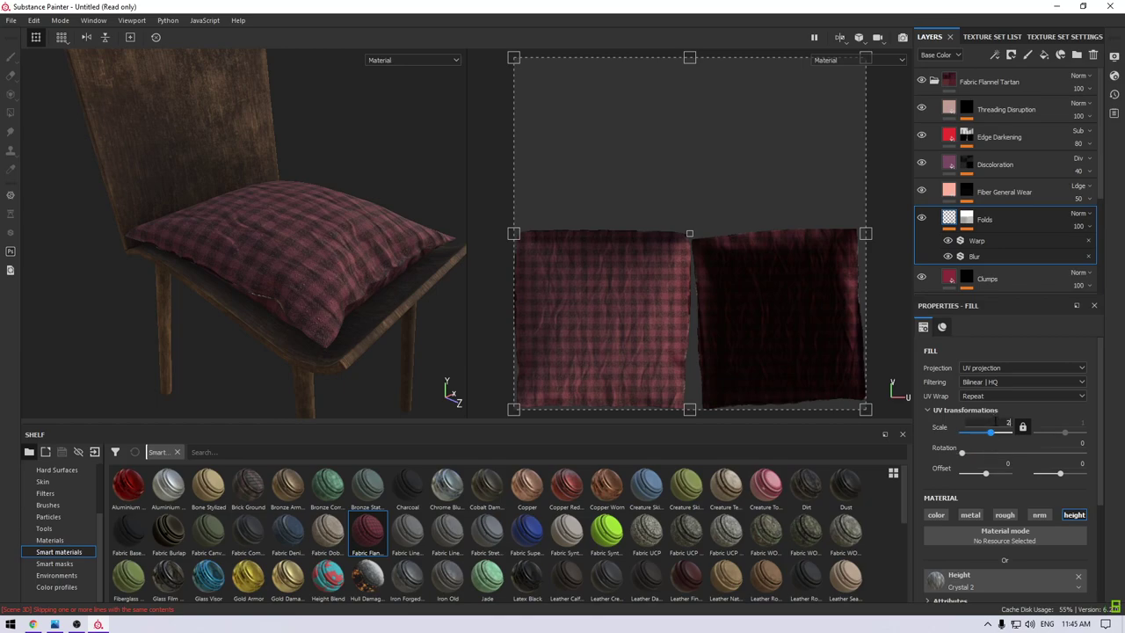
drag(991, 432, 992, 432)
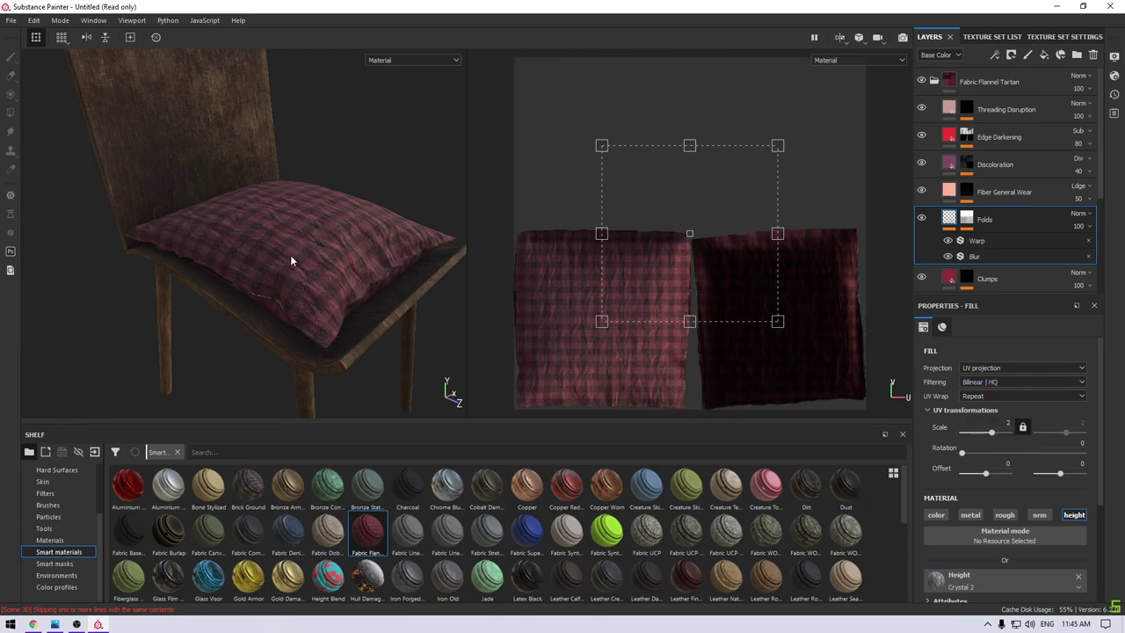
alt+drag(291, 258, 311, 297)
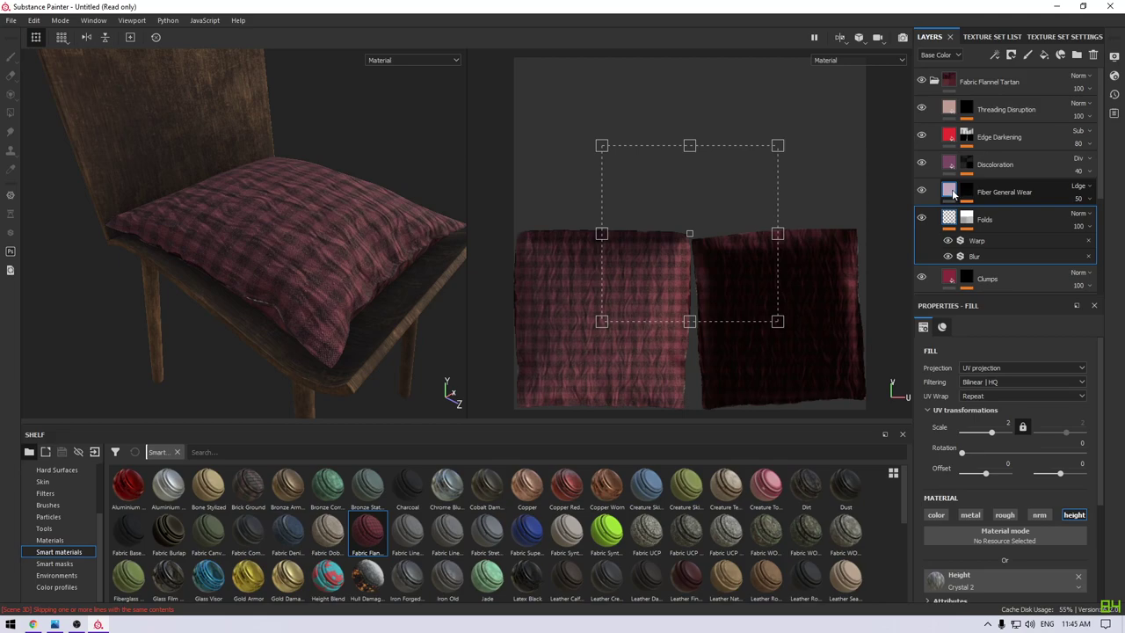
scroll(957, 184, down, 2)
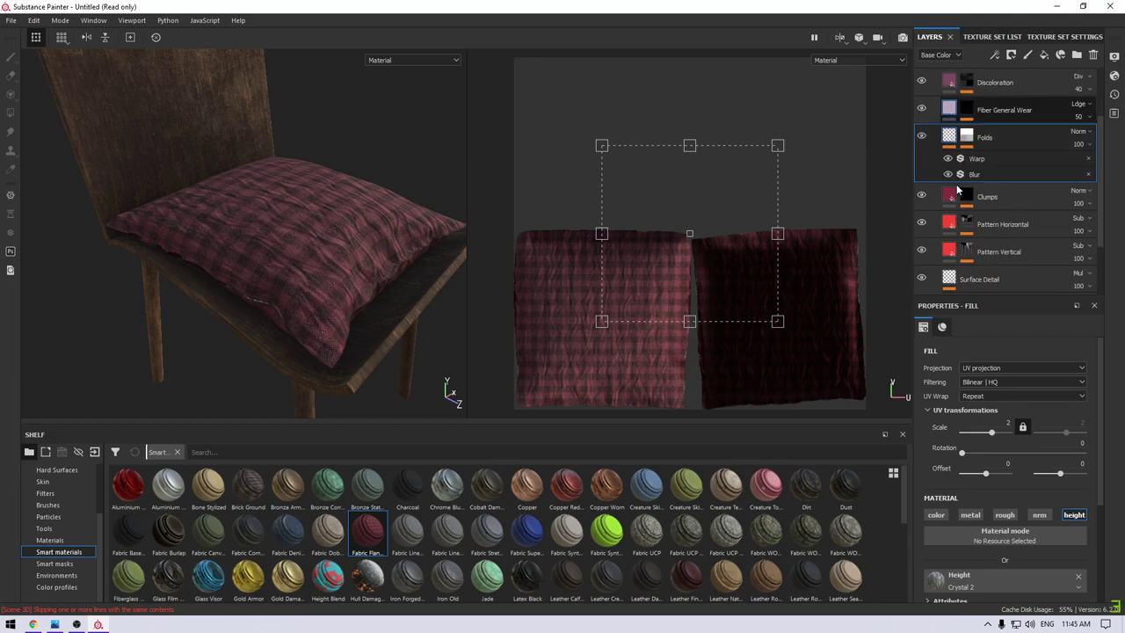
click(944, 225)
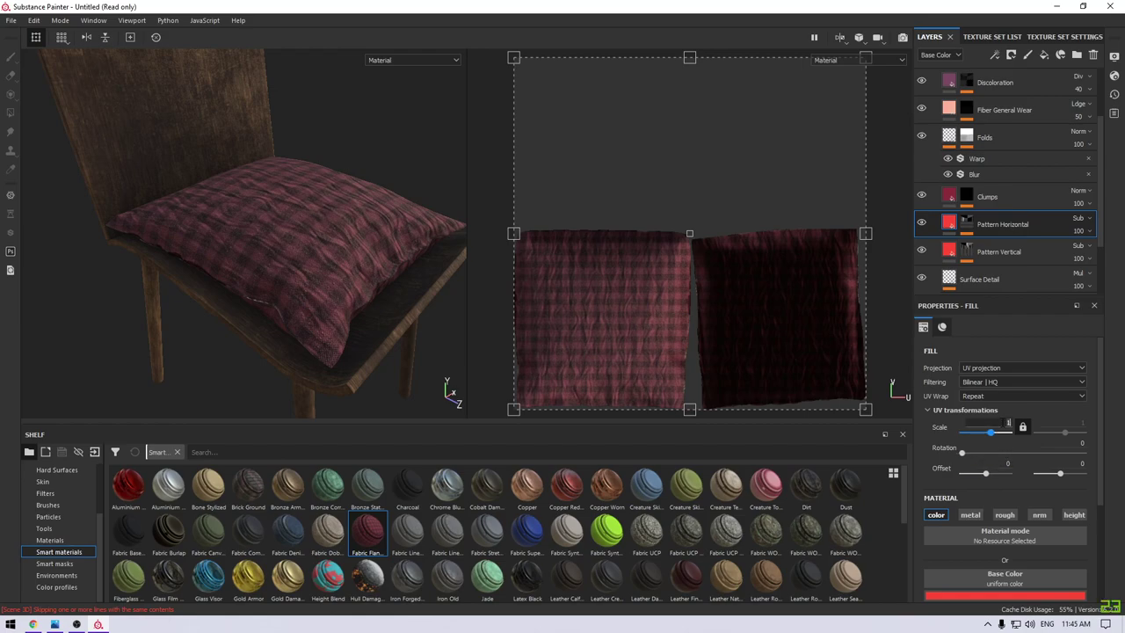
Keep Pattern Horizontal at scale 2 and set the Pattern Vertical stripes scale to 3.
key(Return)
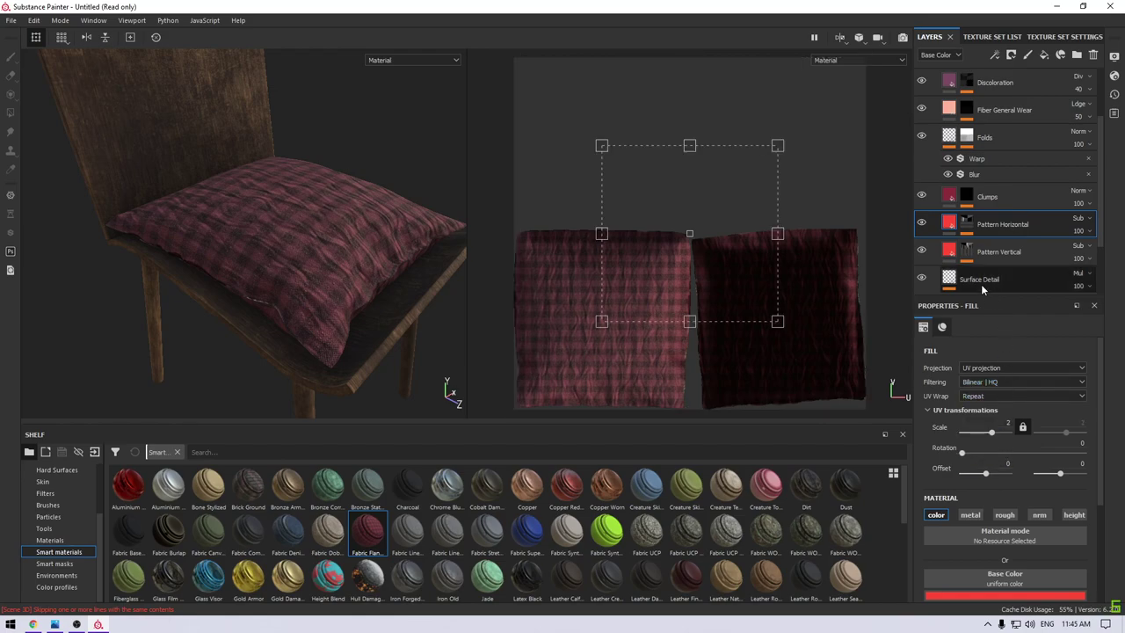
click(952, 253)
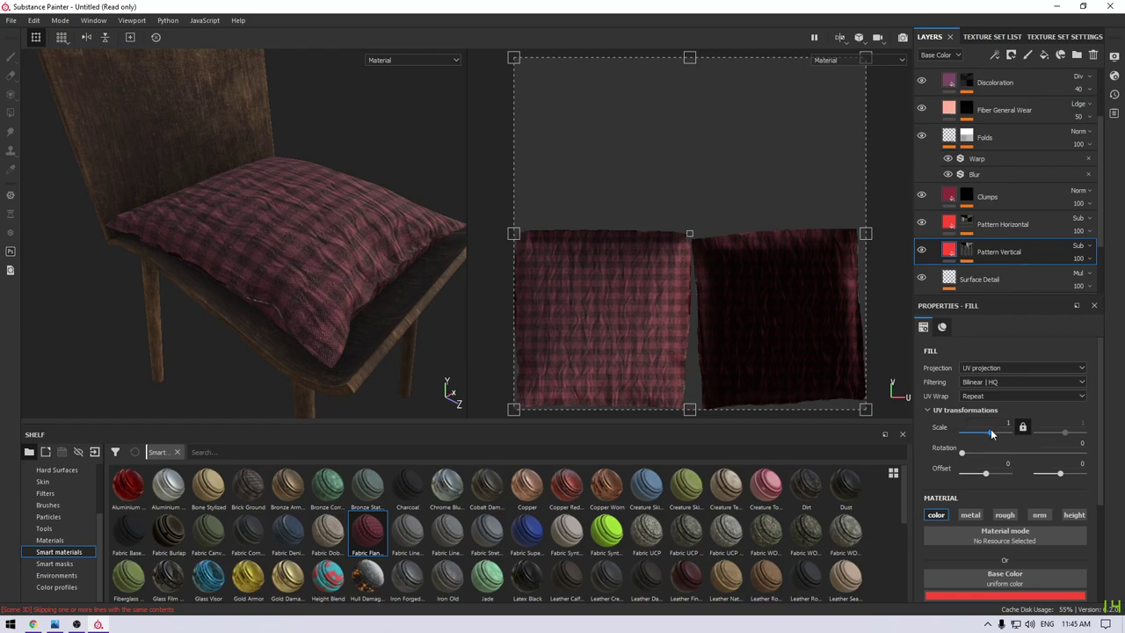
drag(991, 429, 980, 432)
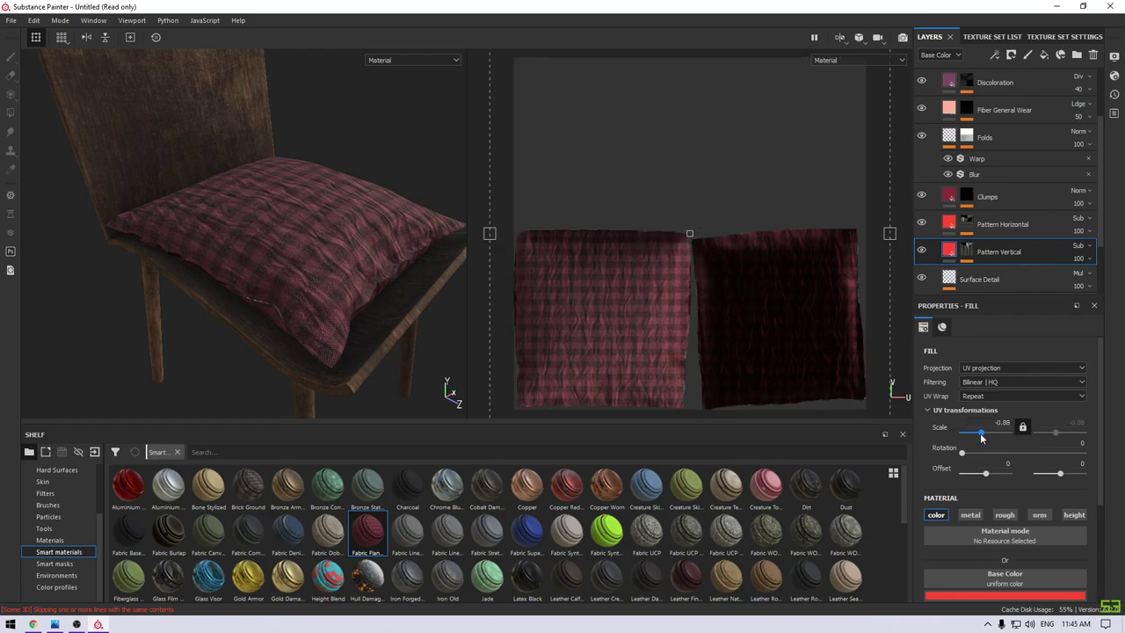
key(ctrl+z)
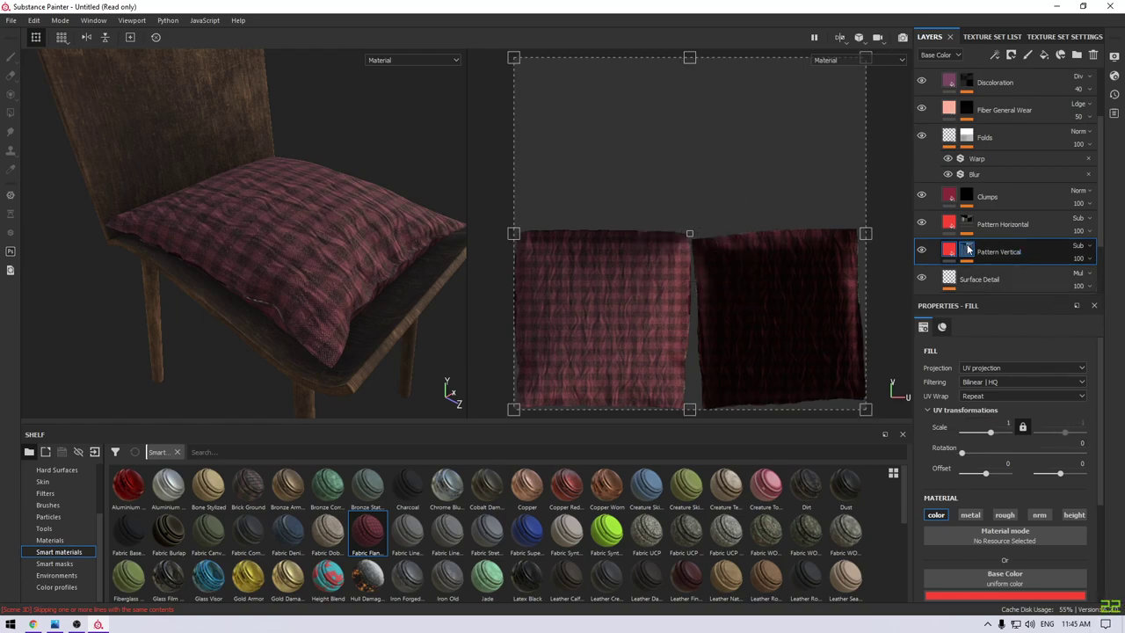
click(968, 251)
scroll(995, 275, down, 2)
click(999, 179)
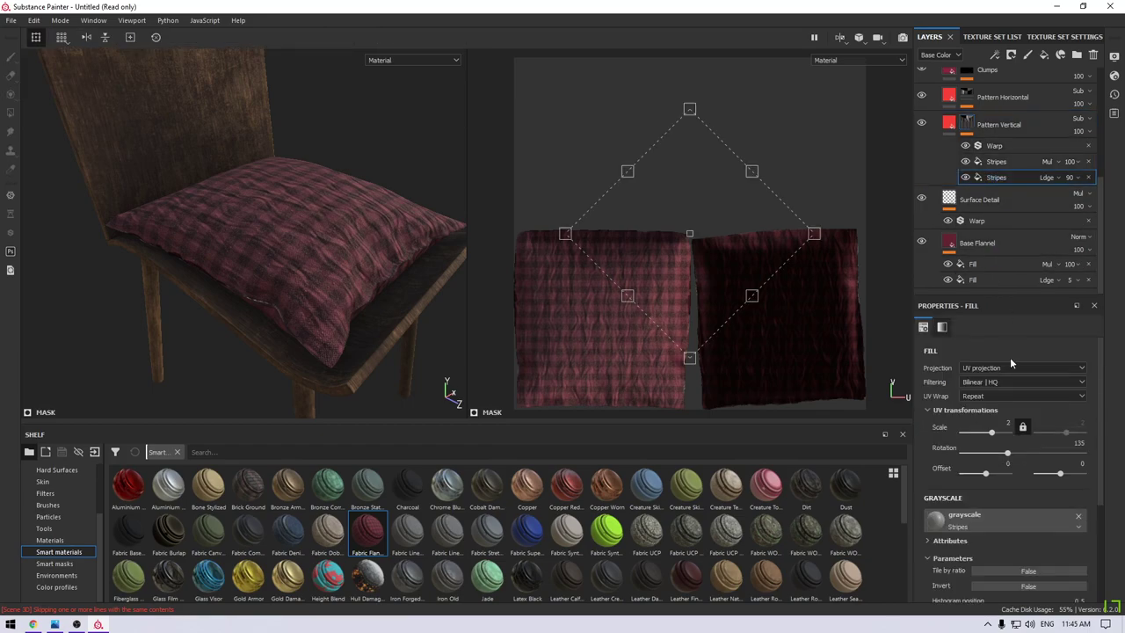
click(1008, 424)
text(3)
key(Return)
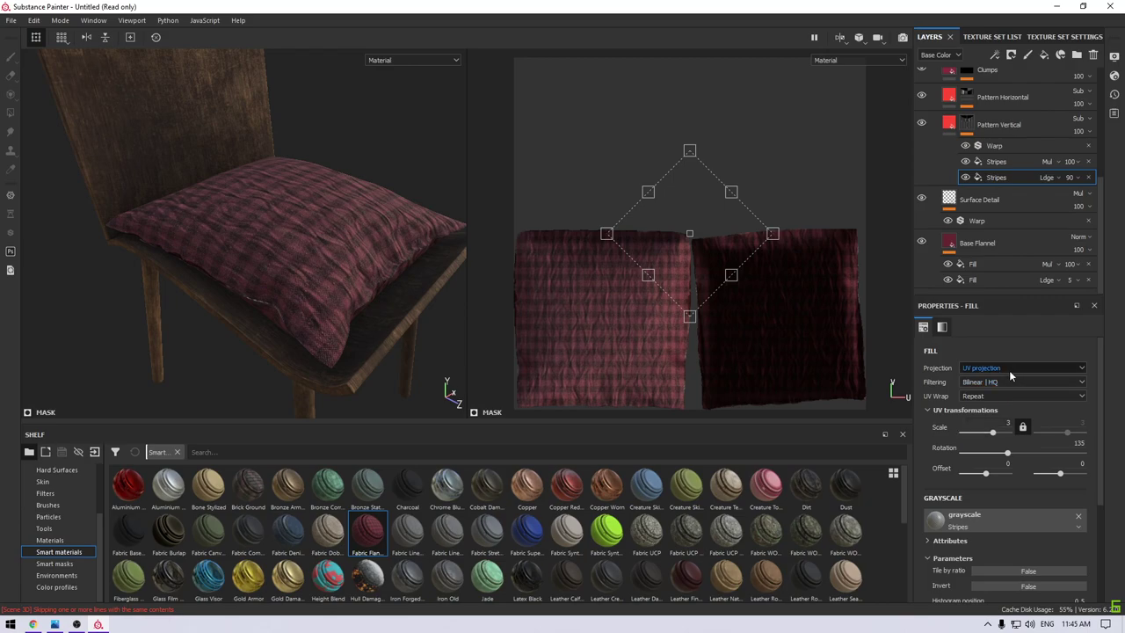
Set the Pattern Horizontal Mul Stripes fill scale to 32.
click(968, 98)
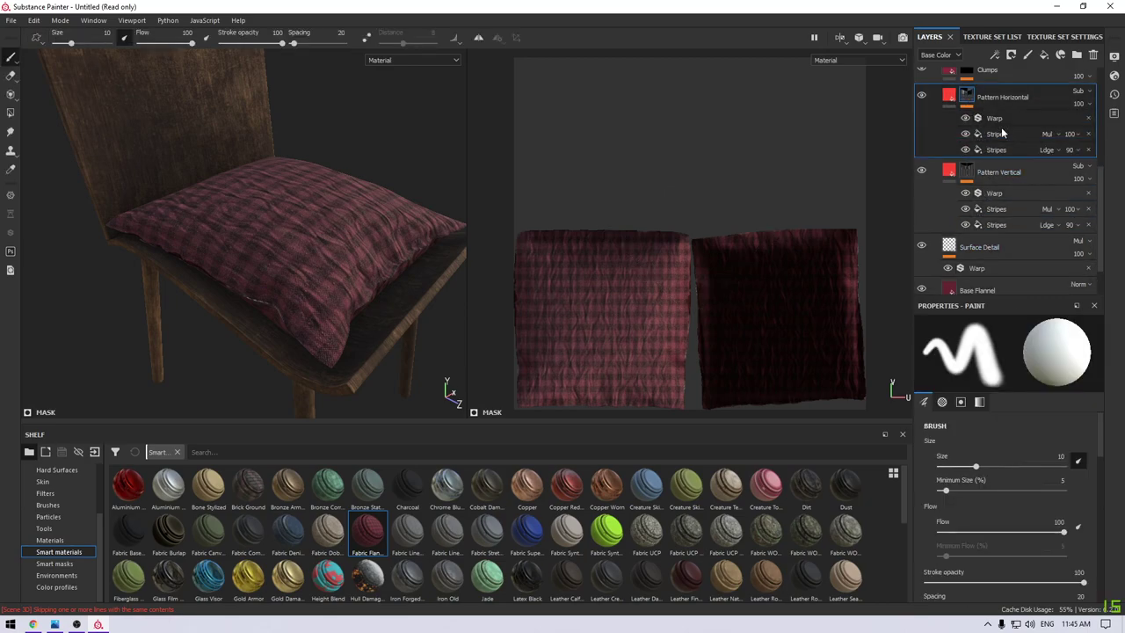
click(1002, 150)
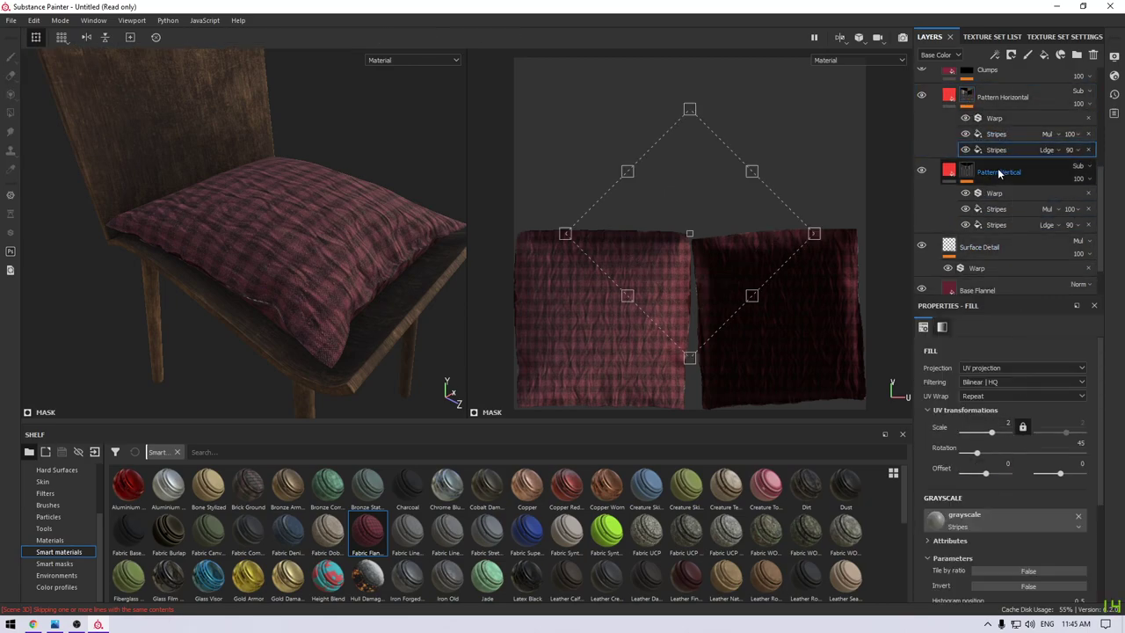
click(1002, 134)
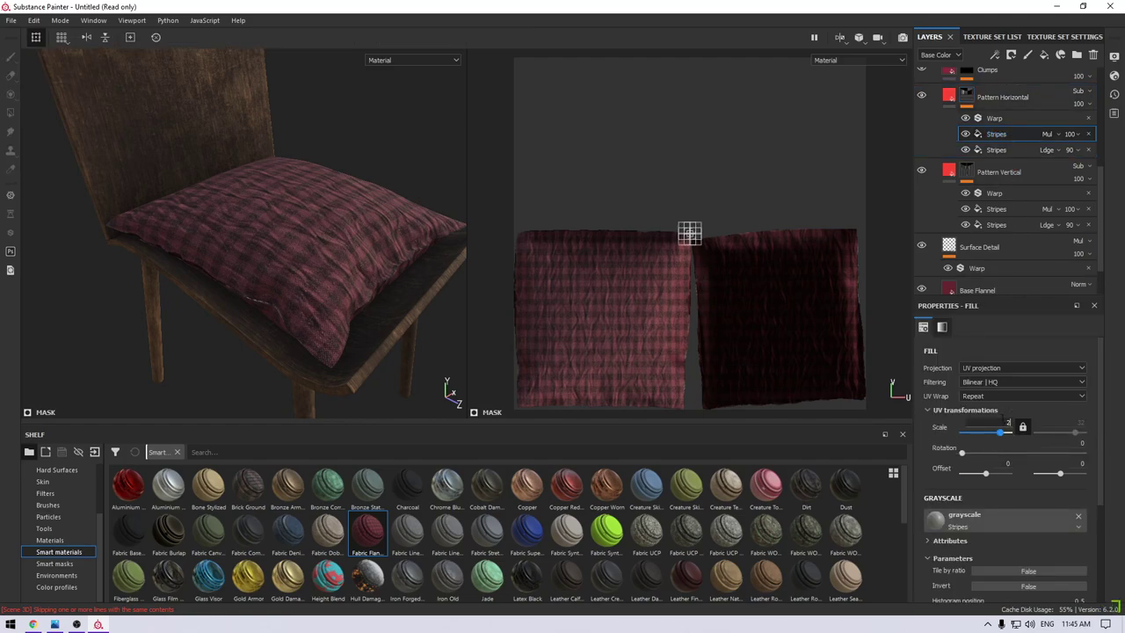
drag(1002, 431, 991, 432)
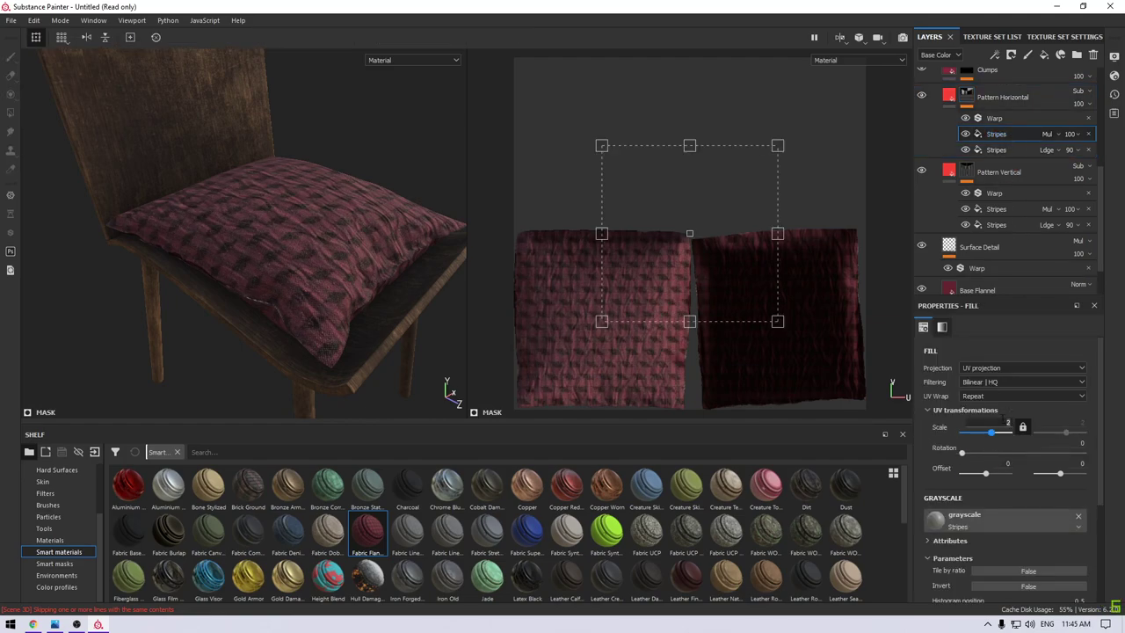
text(5)
key(Return)
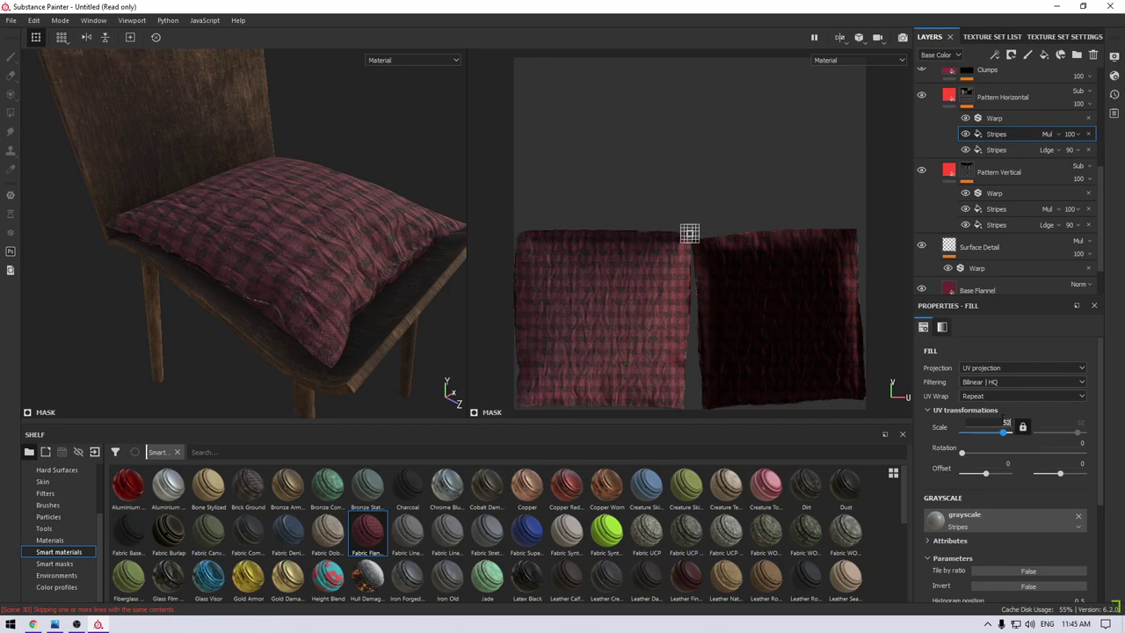
text(32)
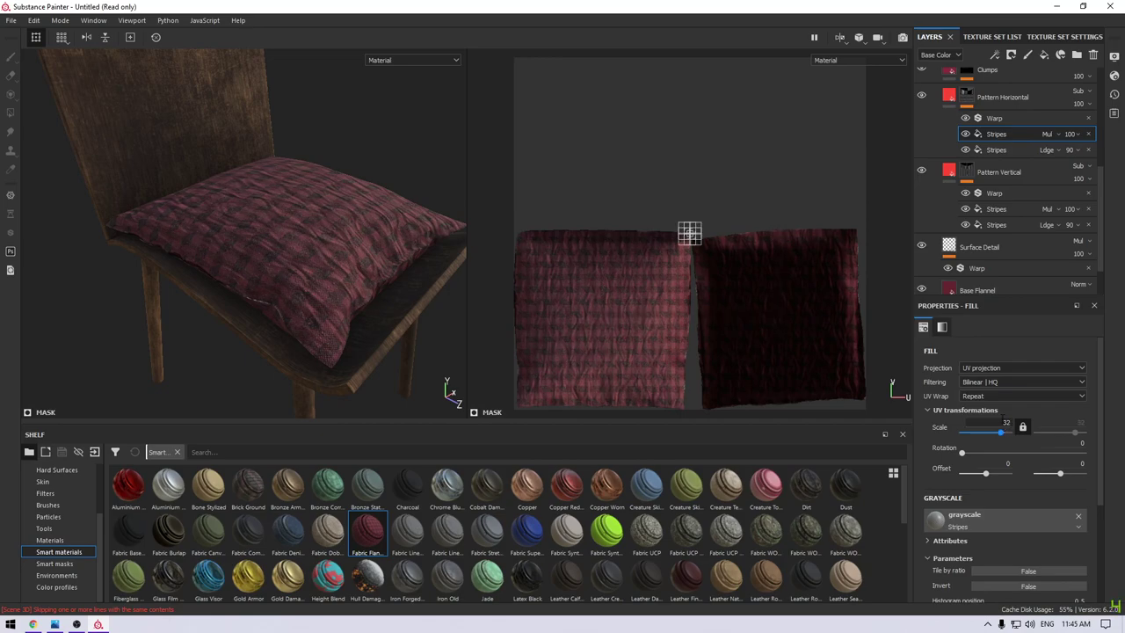
Set the second Pattern Horizontal Stripes fill scale to 2 after trying 1.78.
click(987, 146)
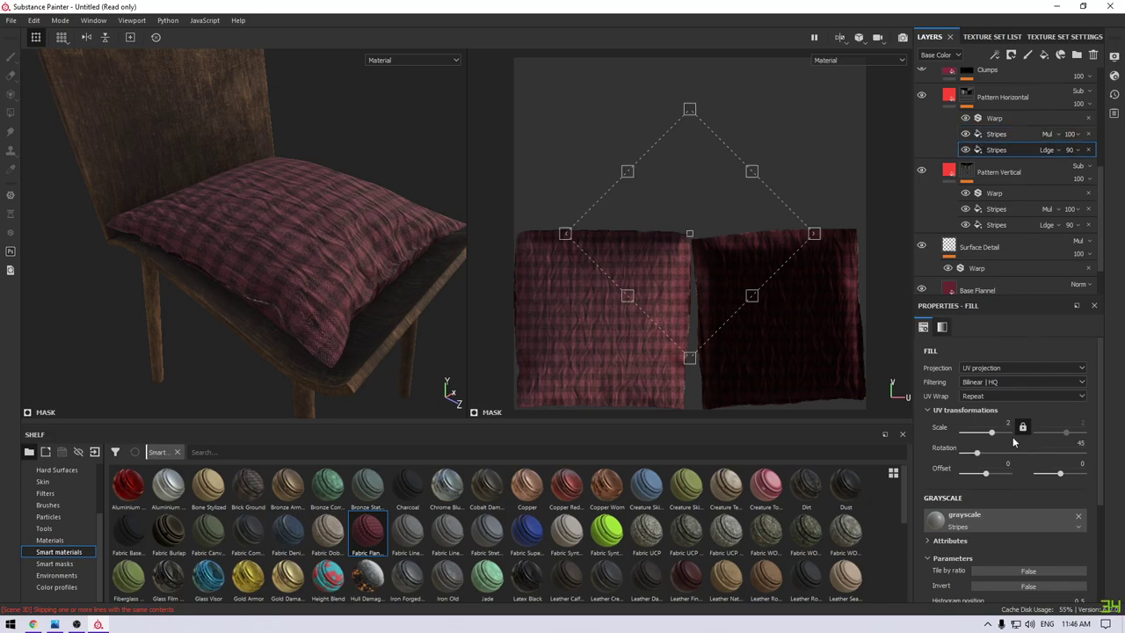
drag(994, 434, 992, 434)
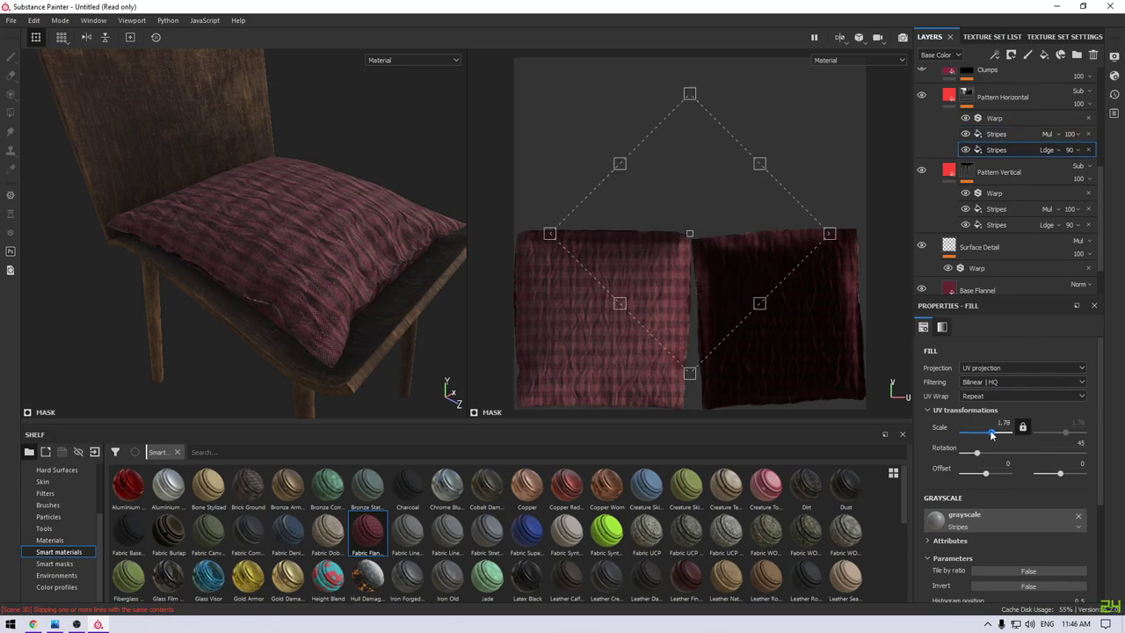
double_click(991, 434)
text(2)
key(Return)
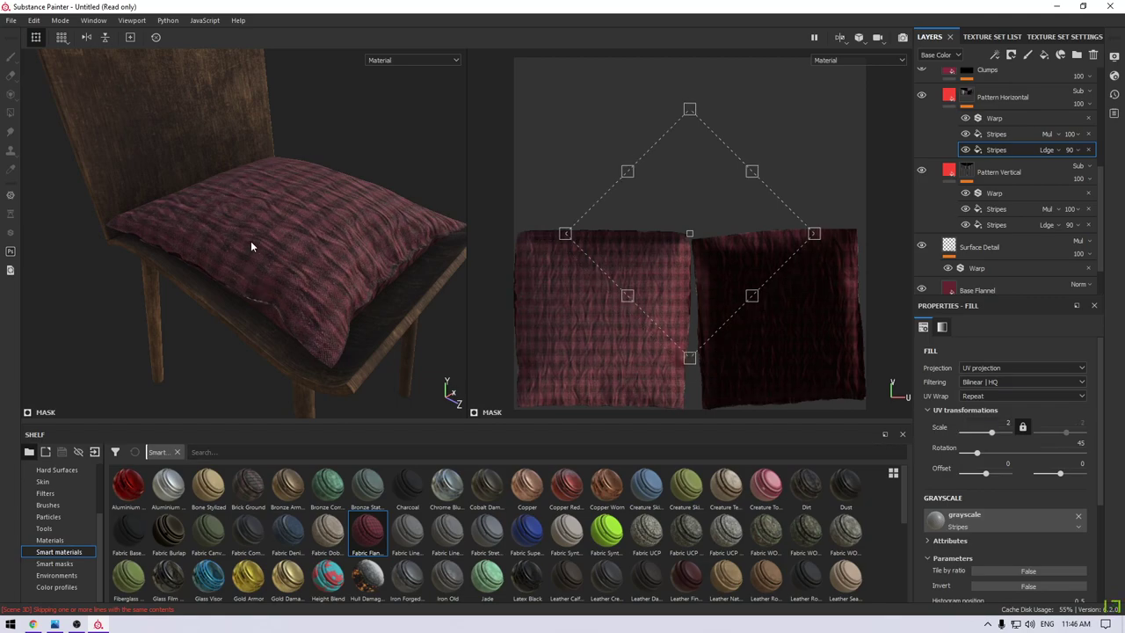
mouse_move(250, 246)
alt+mouse_down()
mouse_move(272, 221)
mouse_move(259, 200)
alt+mouse_up()
scroll(970, 133, up, 5)
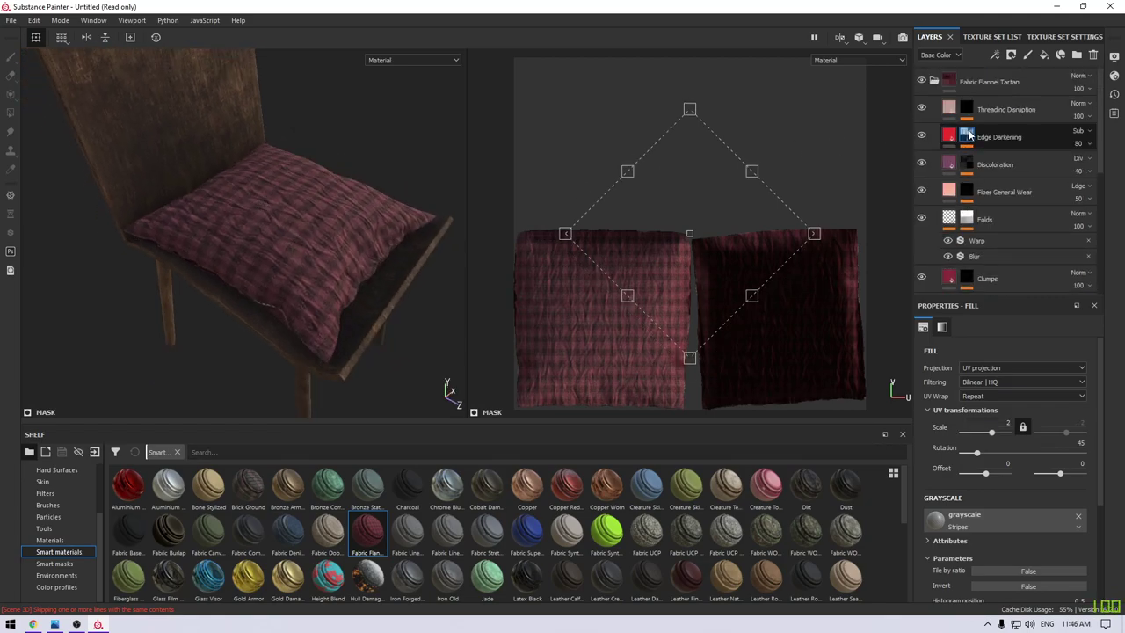
Collapse the tartan folder and add a new fill layer with metal turned off.
click(934, 81)
click(930, 150)
mouse_move(298, 220)
alt+mouse_down()
mouse_move(318, 210)
mouse_move(351, 247)
mouse_move(318, 211)
alt+mouse_up()
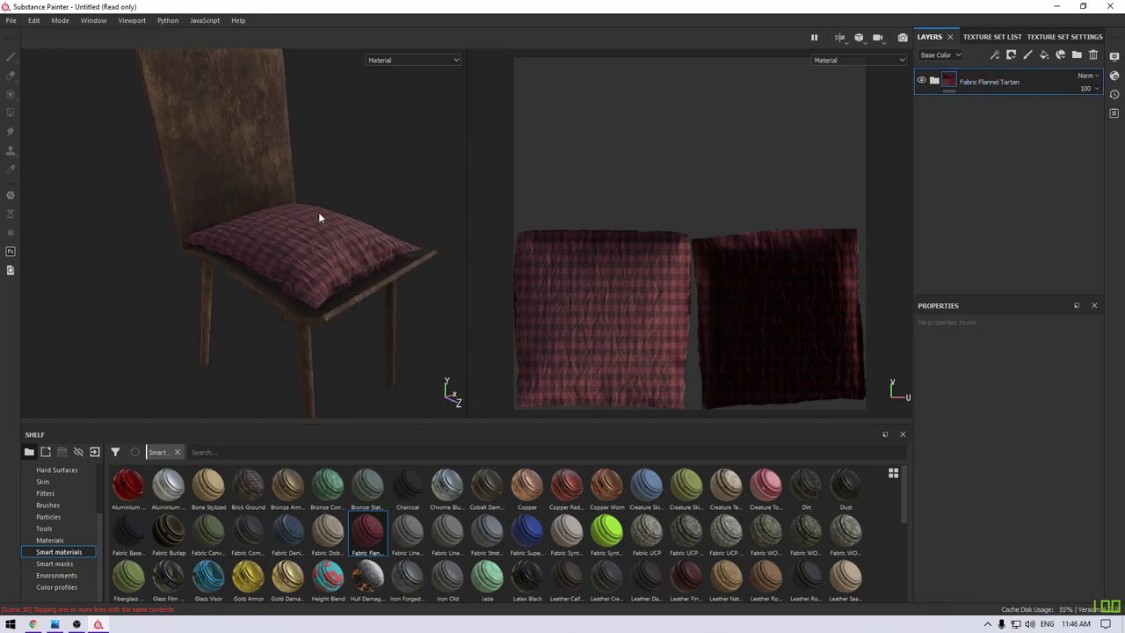
click(1044, 55)
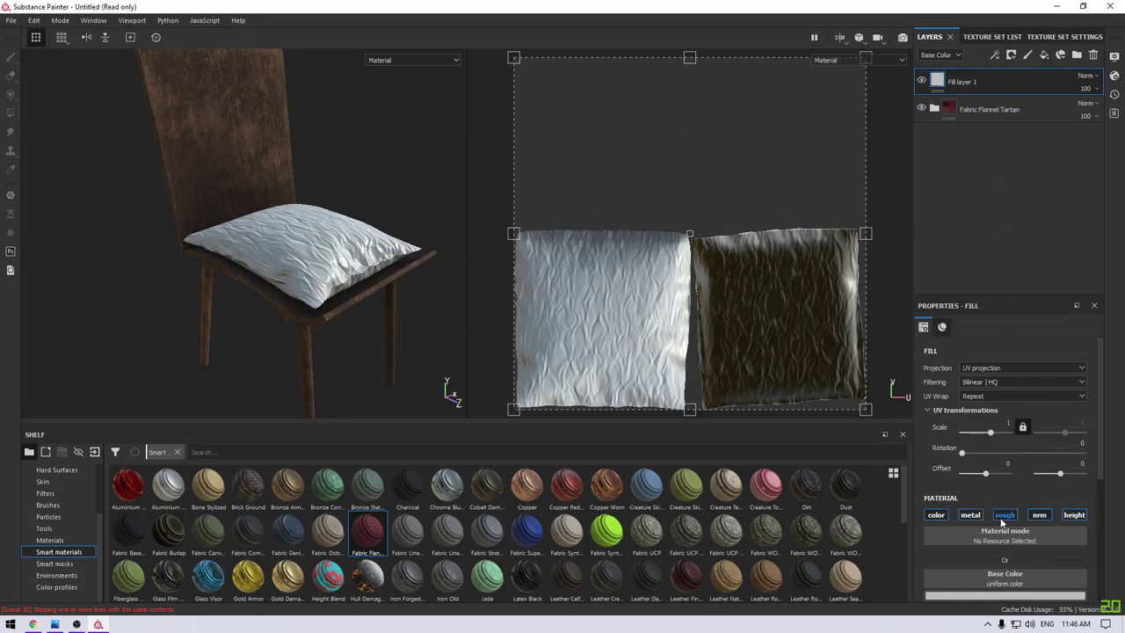
click(971, 515)
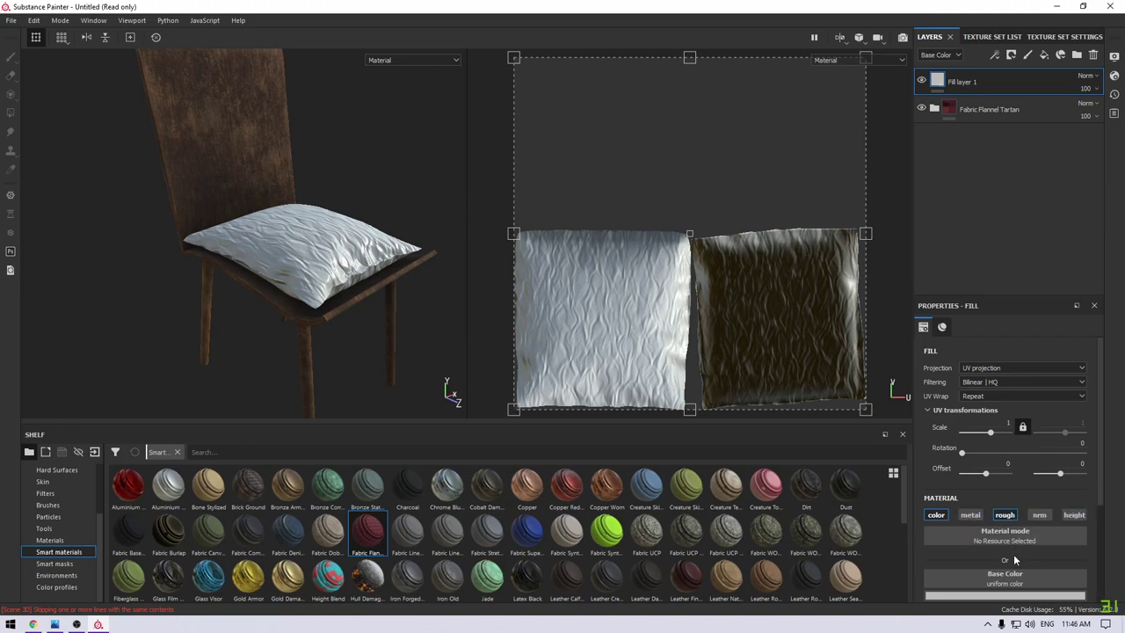
Add a black mask to the new Fill layer 1.
scroll(1014, 554, down, 4)
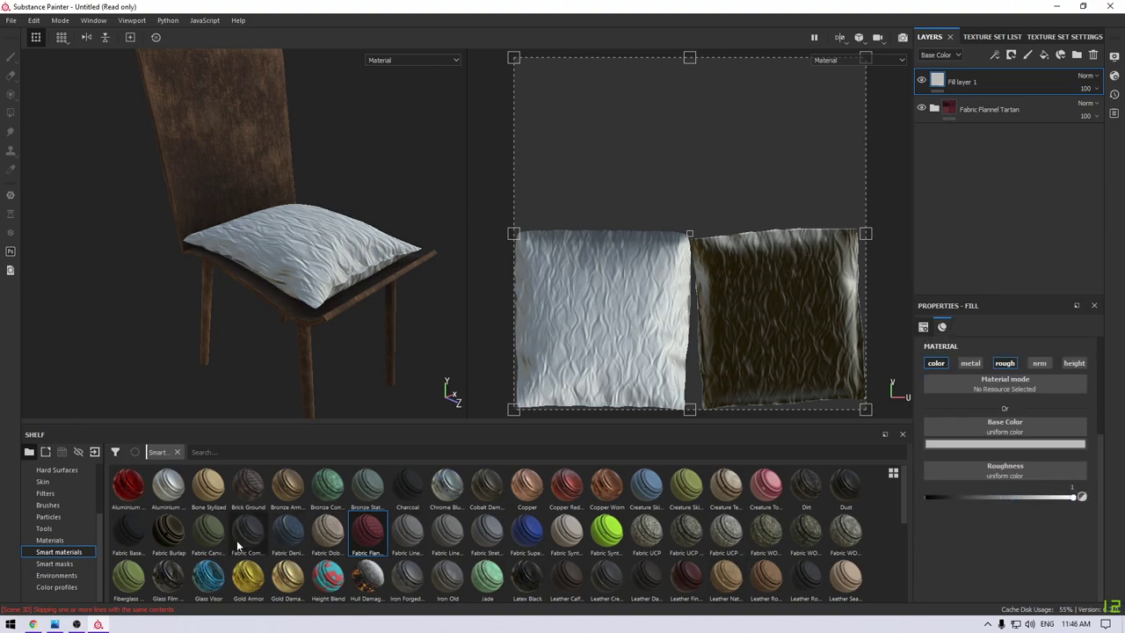
right_click(981, 85)
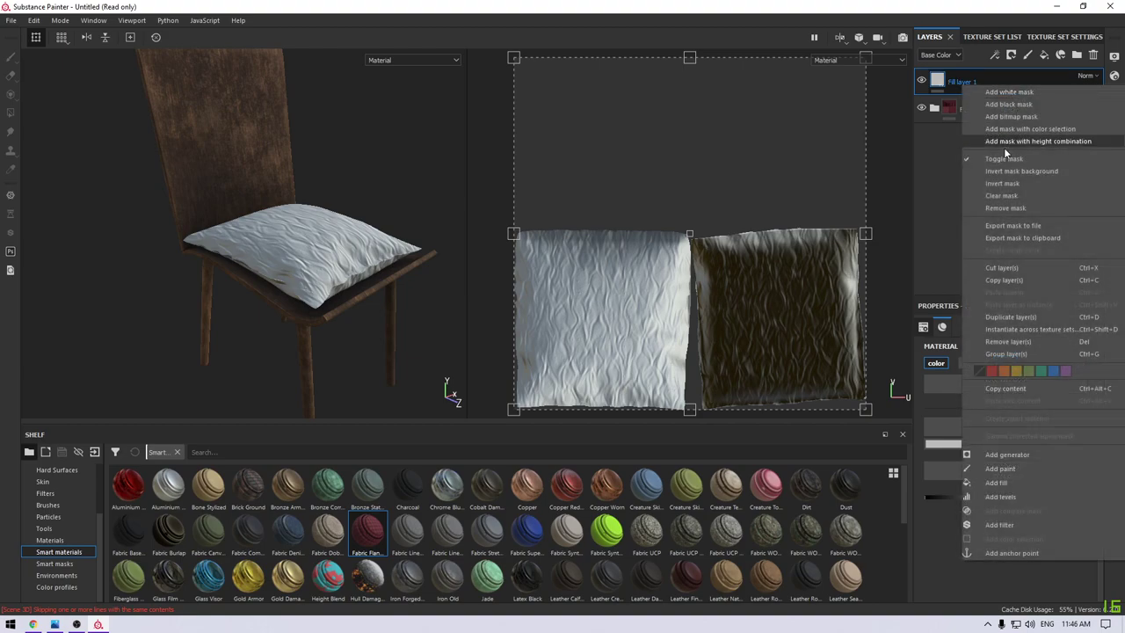
click(1025, 104)
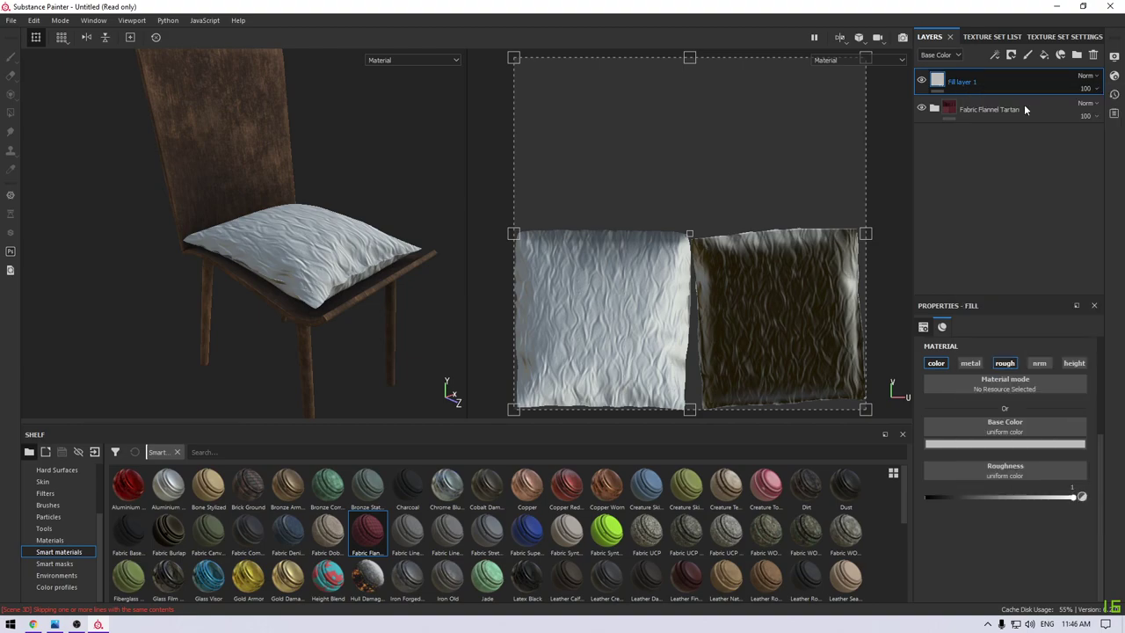
right_click(959, 81)
key(Escape)
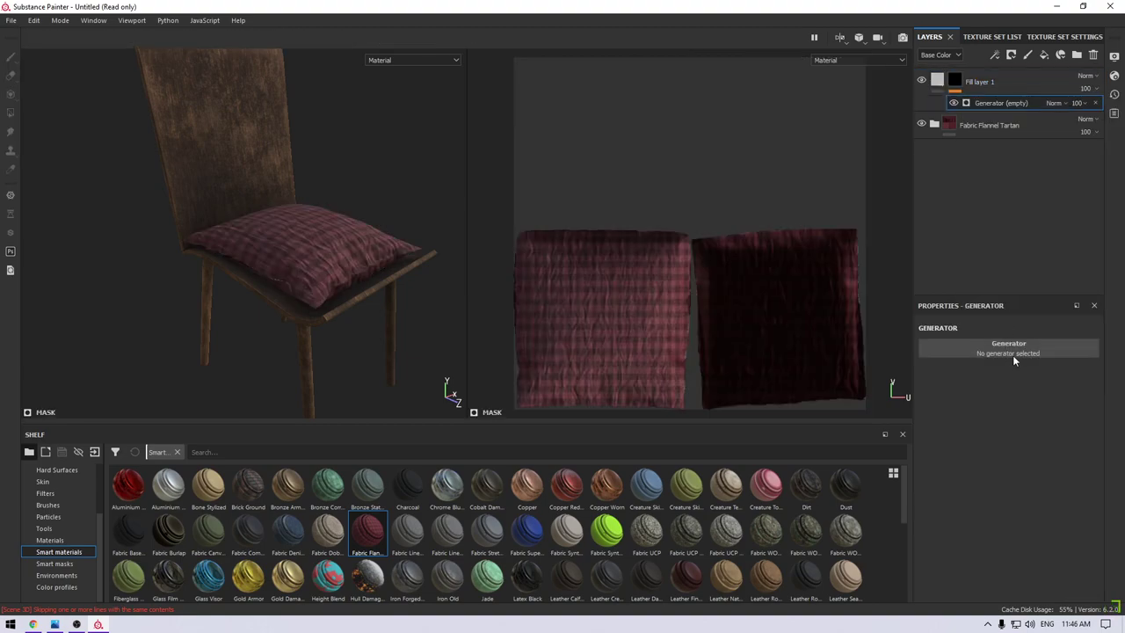
Add a Dirt generator to Fill layer 1's mask.
click(1011, 350)
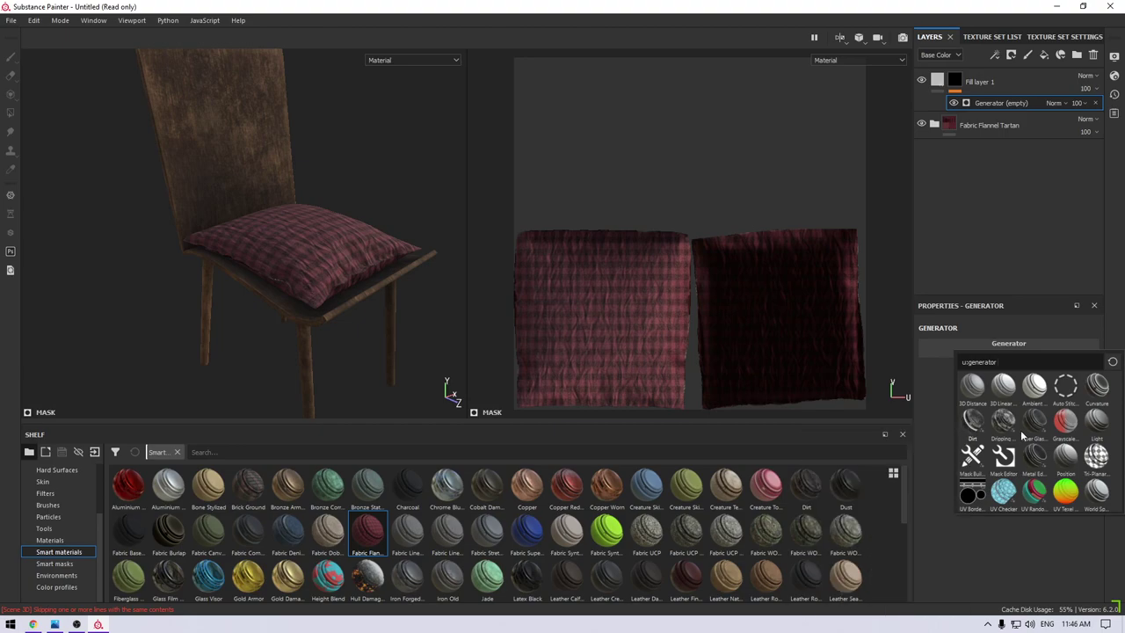
click(973, 420)
mouse_move(131, 183)
alt+mouse_down()
mouse_move(291, 304)
mouse_move(256, 217)
mouse_move(194, 220)
alt+mouse_up()
Give Fill layer 1 a dark reddish-brown base colour.
click(937, 81)
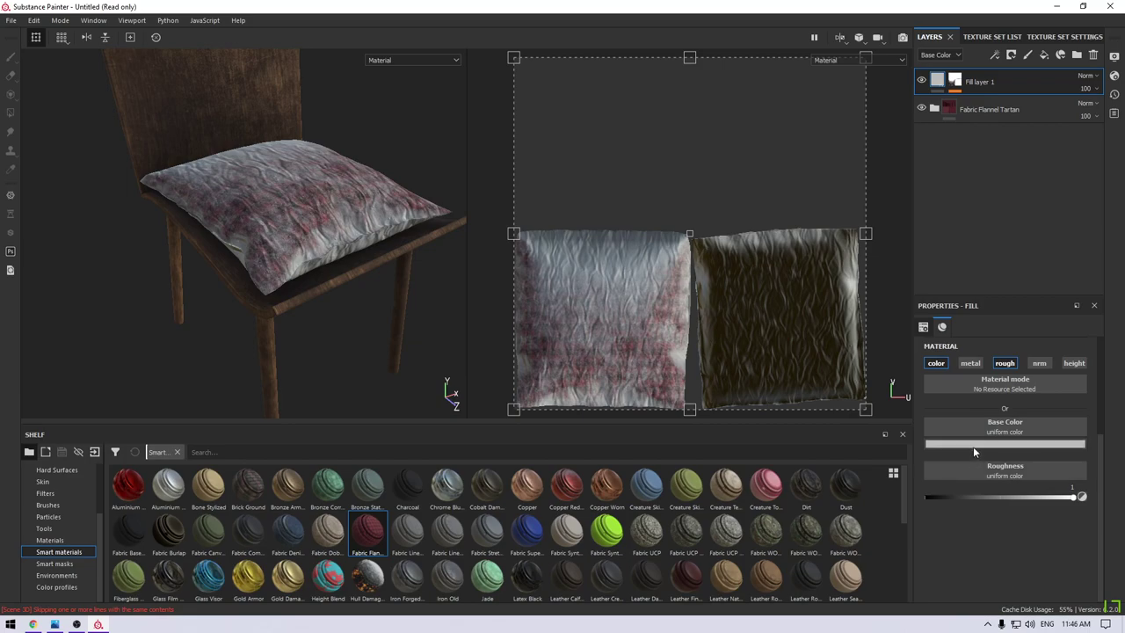
click(975, 444)
click(1063, 566)
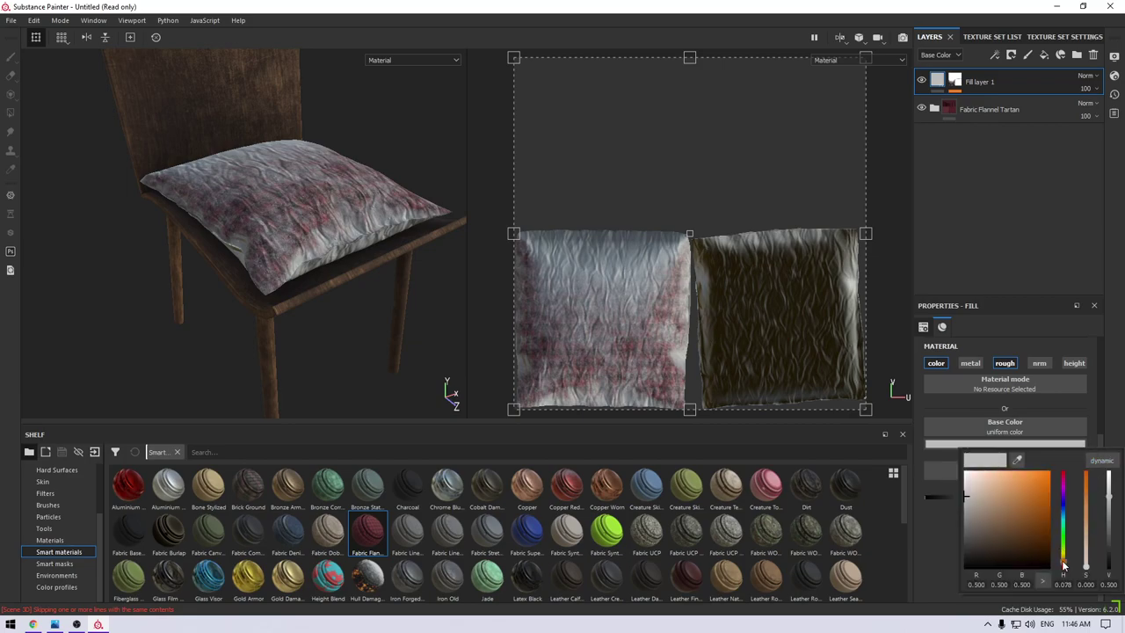
click(1019, 549)
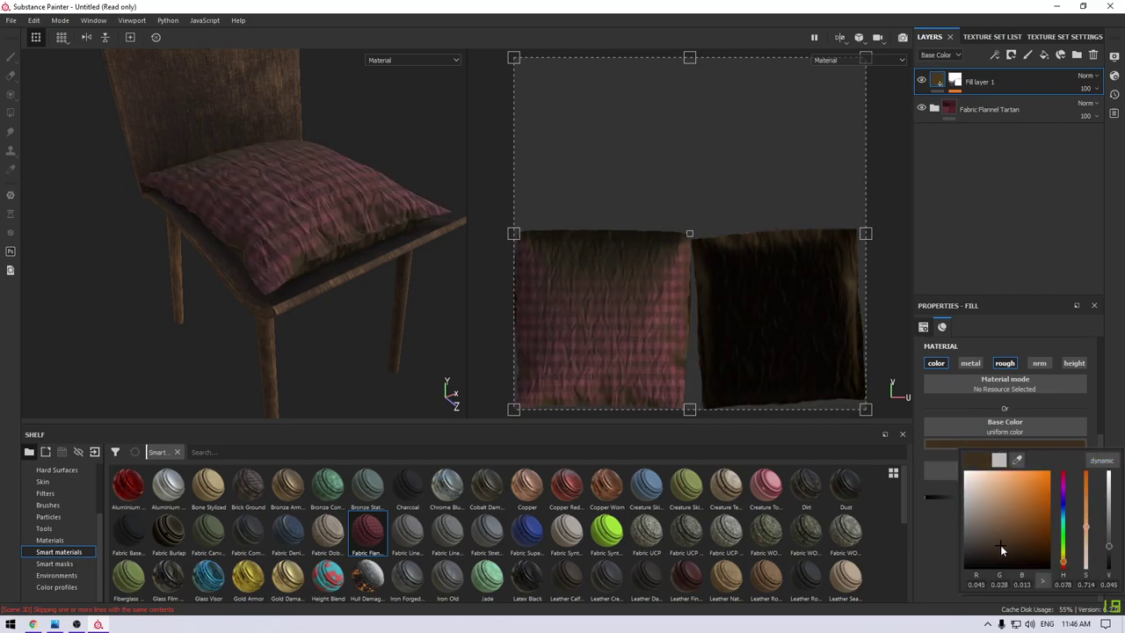
drag(1067, 563, 989, 555)
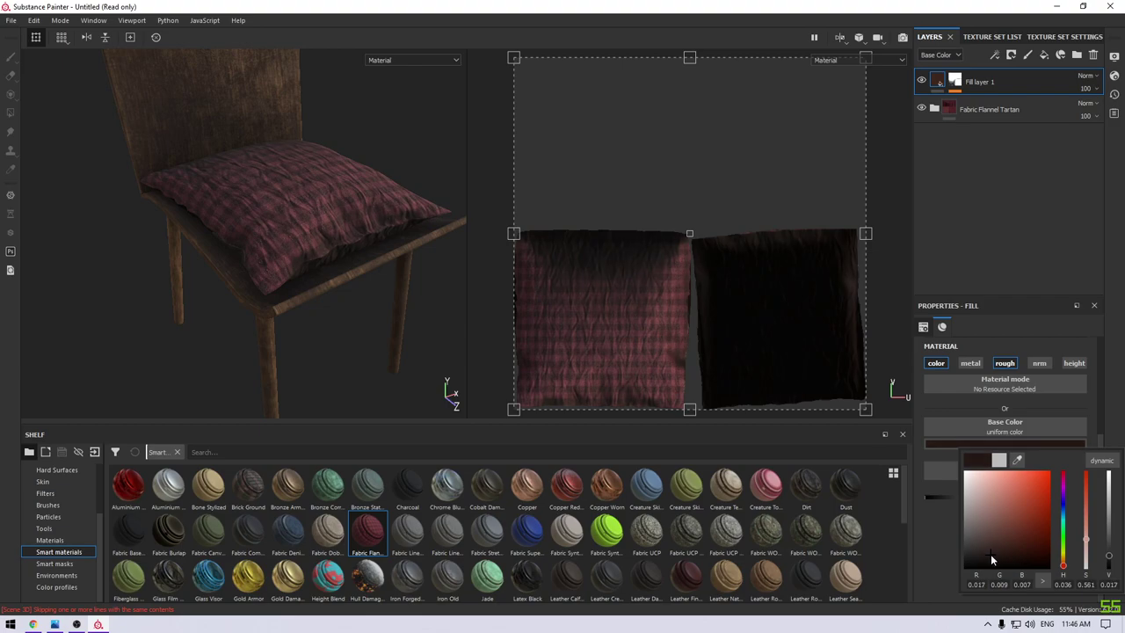
Set the Dirt generator's Dirt Level to 0.5.
alt+drag(313, 211, 326, 243)
scroll(326, 243, up, 3)
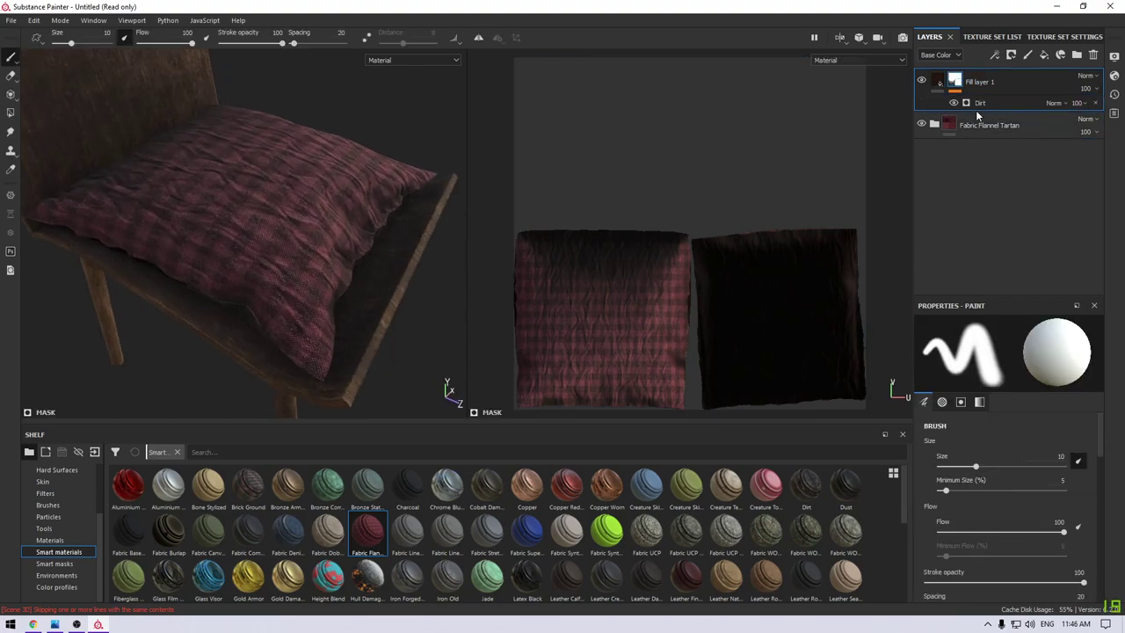
mouse_move(1049, 435)
mouse_down()
mouse_move(1003, 435)
mouse_move(1039, 450)
mouse_up()
mouse_move(389, 256)
alt+mouse_down()
mouse_move(297, 220)
mouse_move(371, 214)
alt+mouse_up()
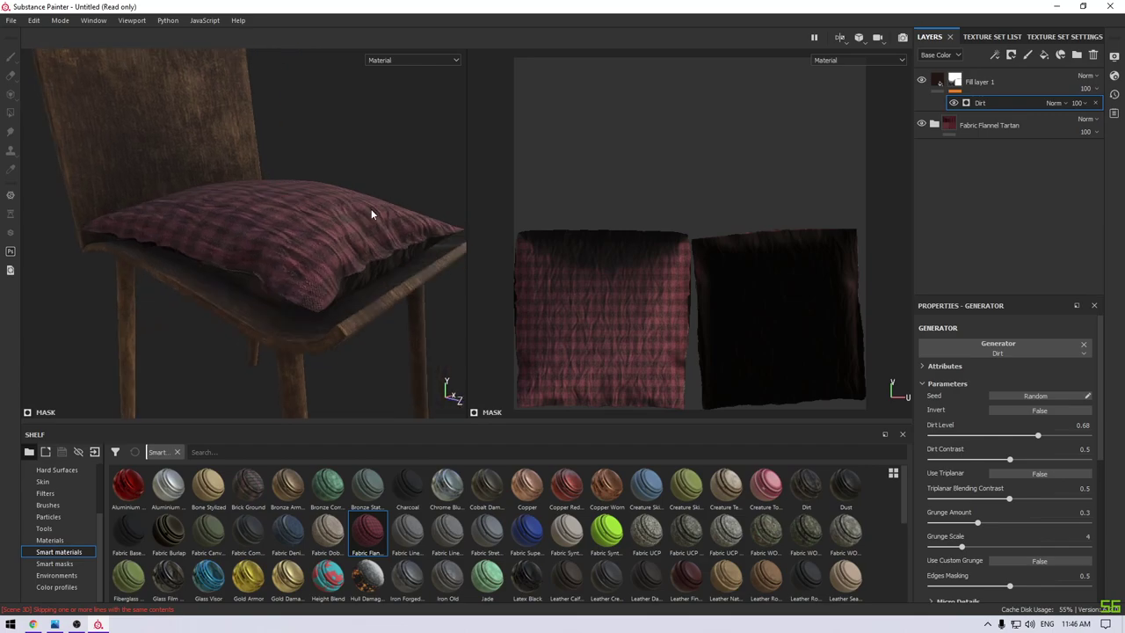
double_click(1083, 424)
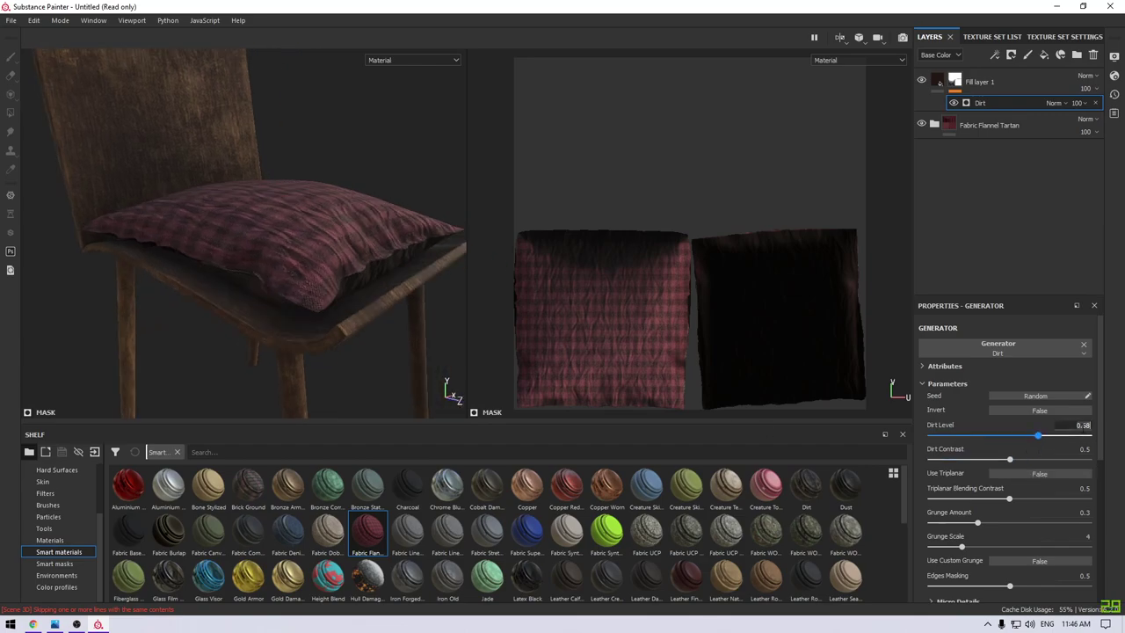
text(0.5)
key(Return)
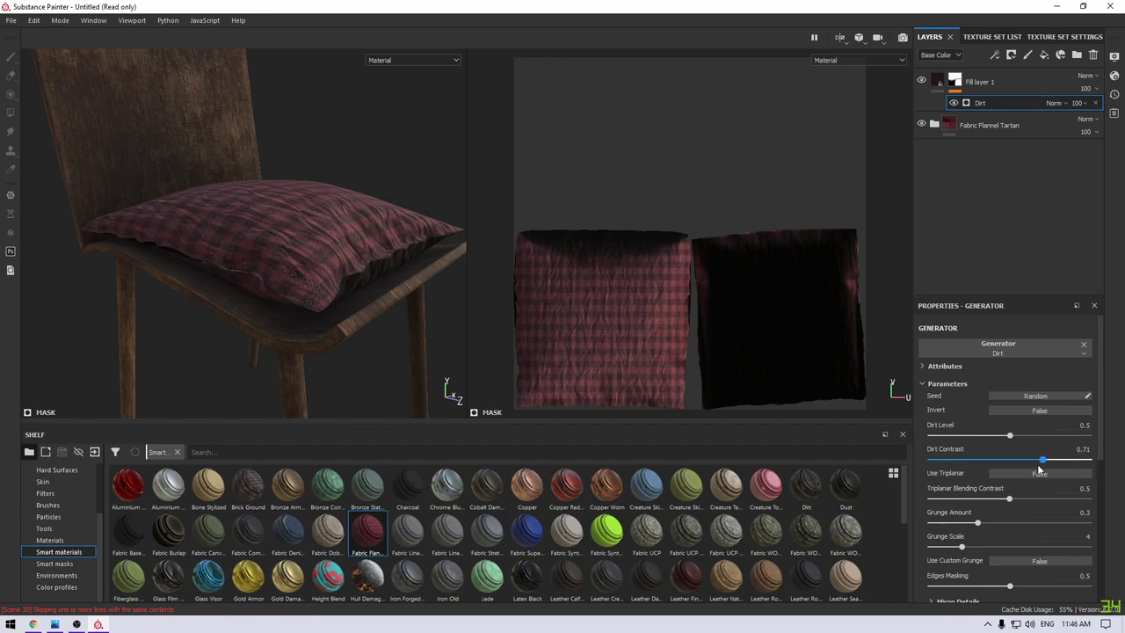
Fine-tune Dirt Contrast, raise Grunge Amount to 0.64 and lower generator opacity to 60.
drag(1040, 464, 1010, 475)
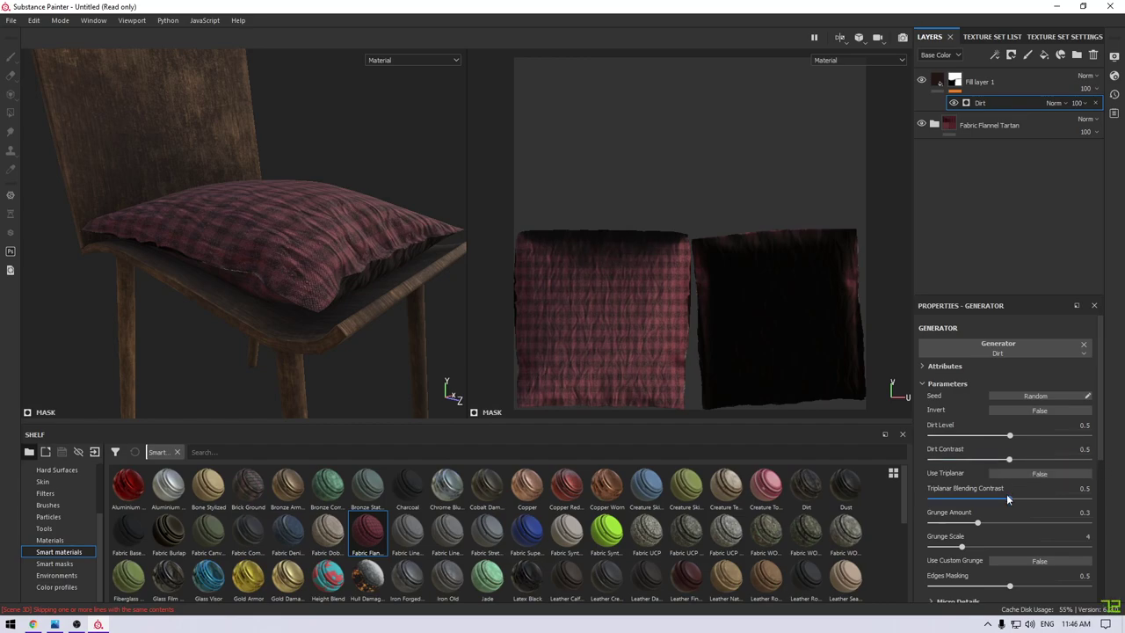
drag(978, 525, 1033, 529)
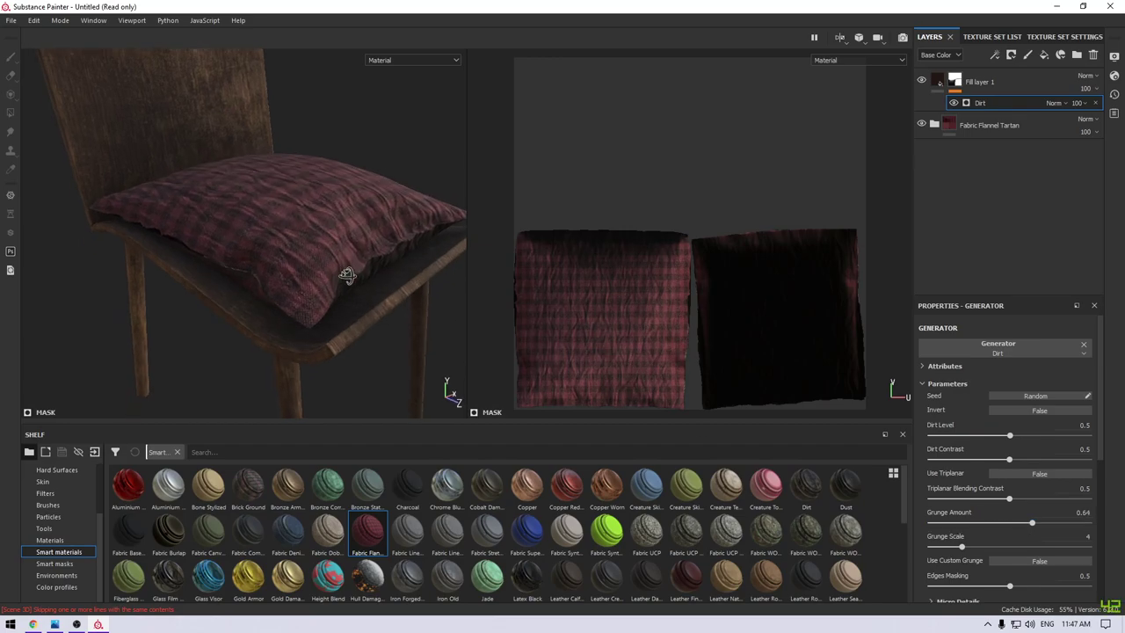
alt+drag(334, 290, 392, 306)
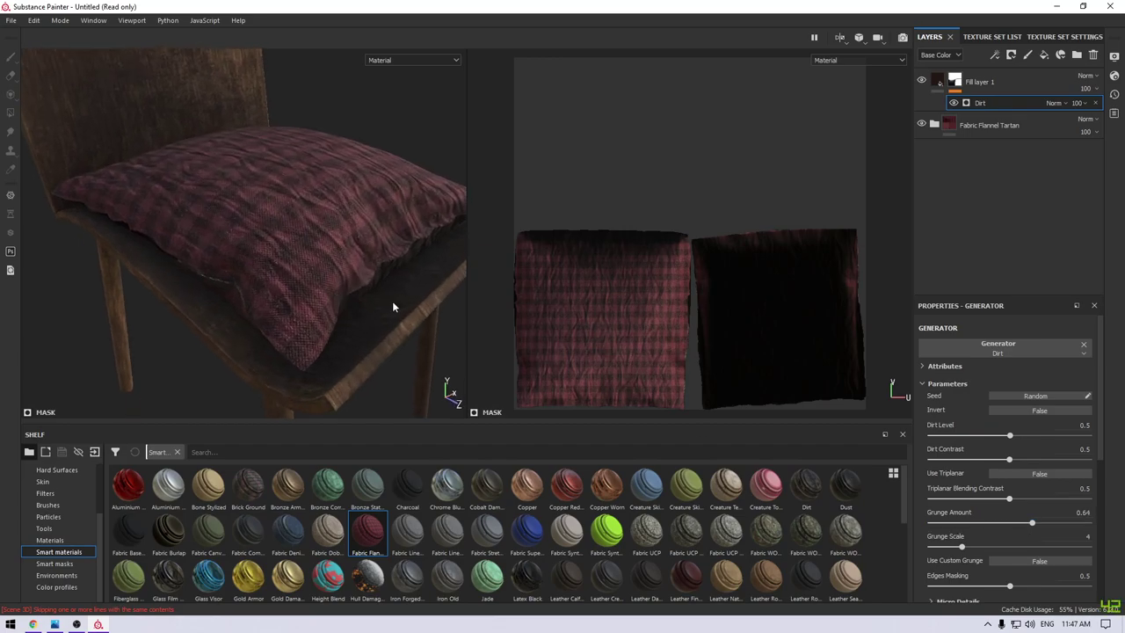
click(1076, 103)
mouse_move(1118, 124)
mouse_down()
mouse_move(1091, 125)
mouse_move(1103, 126)
mouse_up()
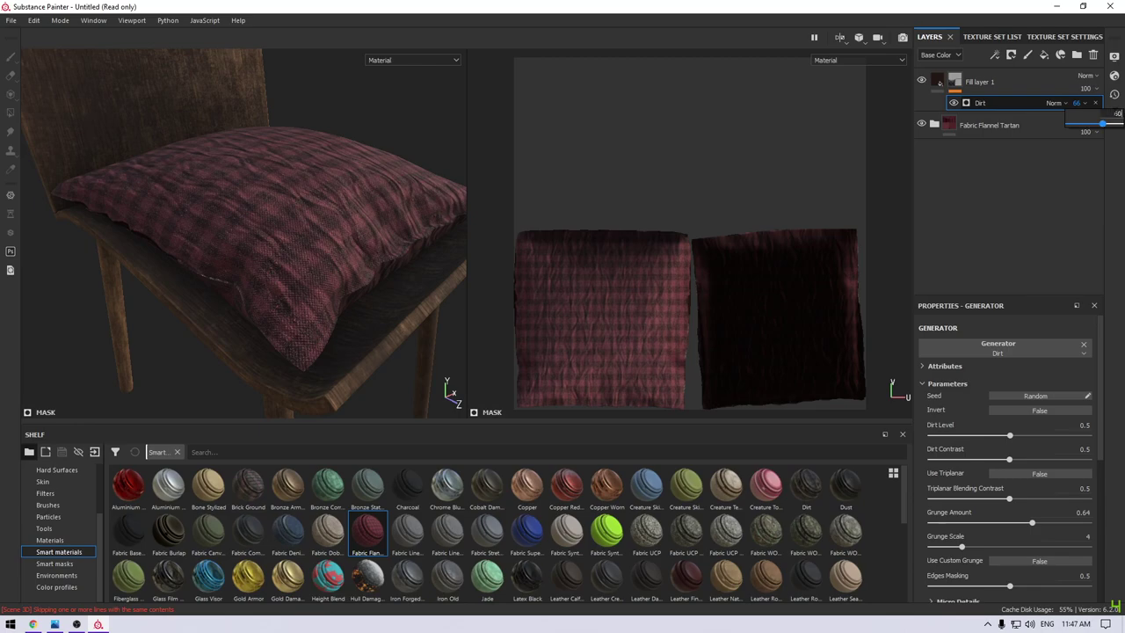
alt+drag(264, 243, 253, 163)
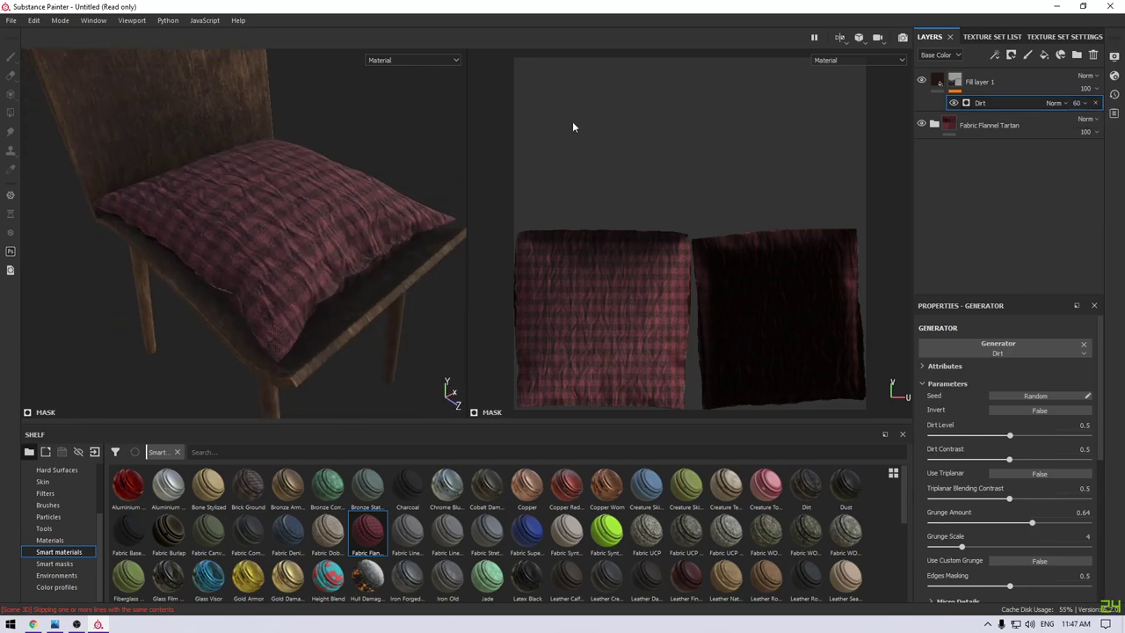
Add Fill layer 2 on top with the normal channel off and roughness 1.
click(1044, 54)
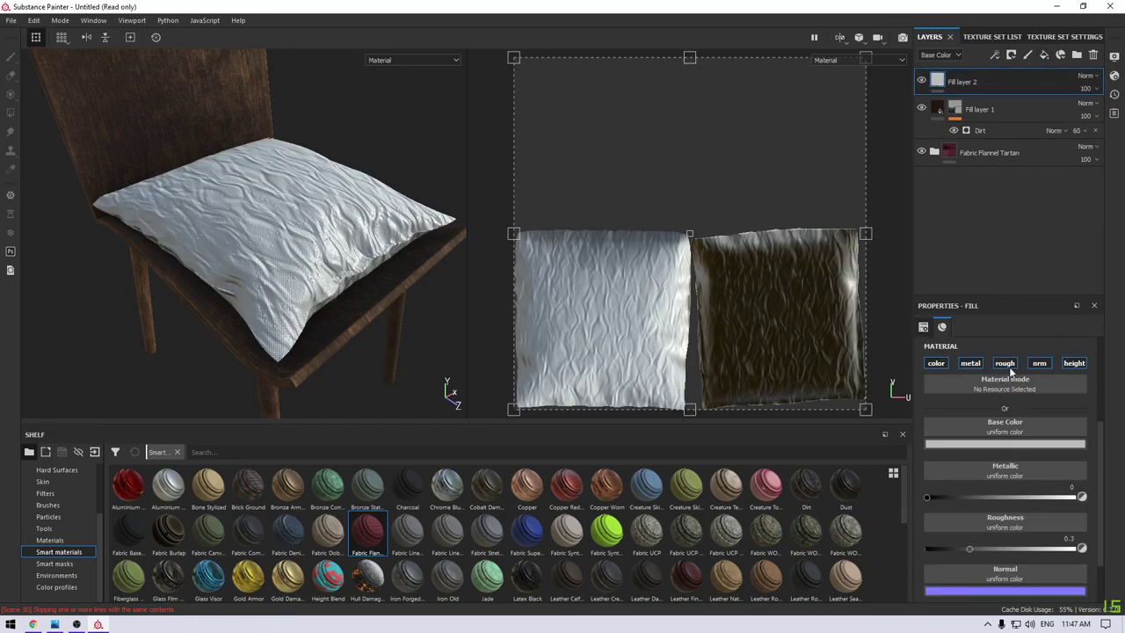
click(1043, 365)
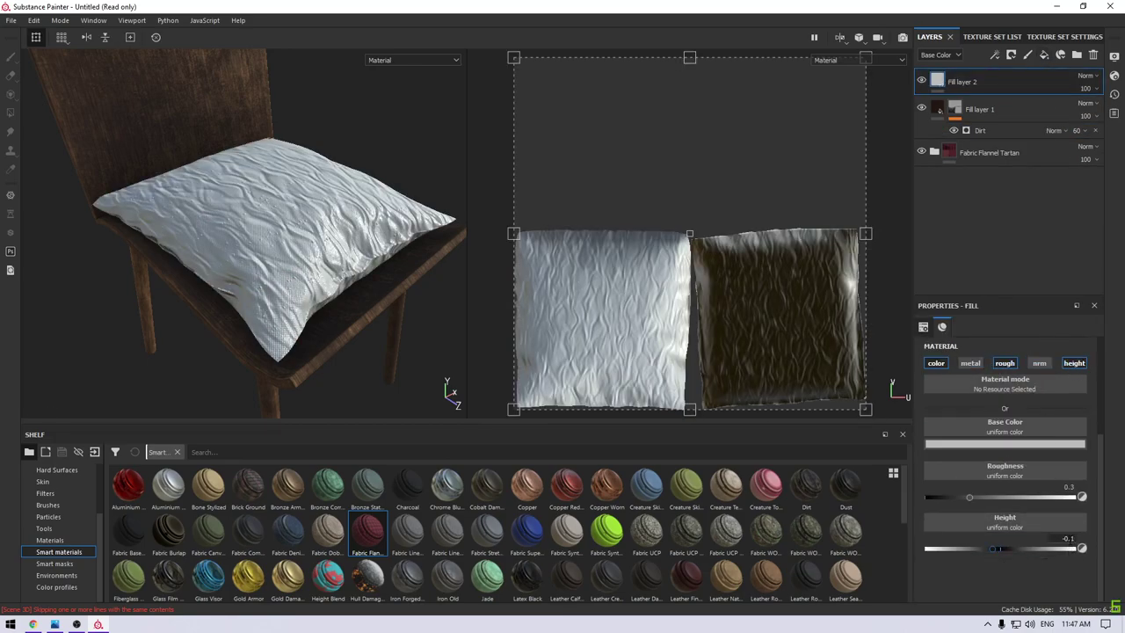
drag(1045, 498, 1081, 497)
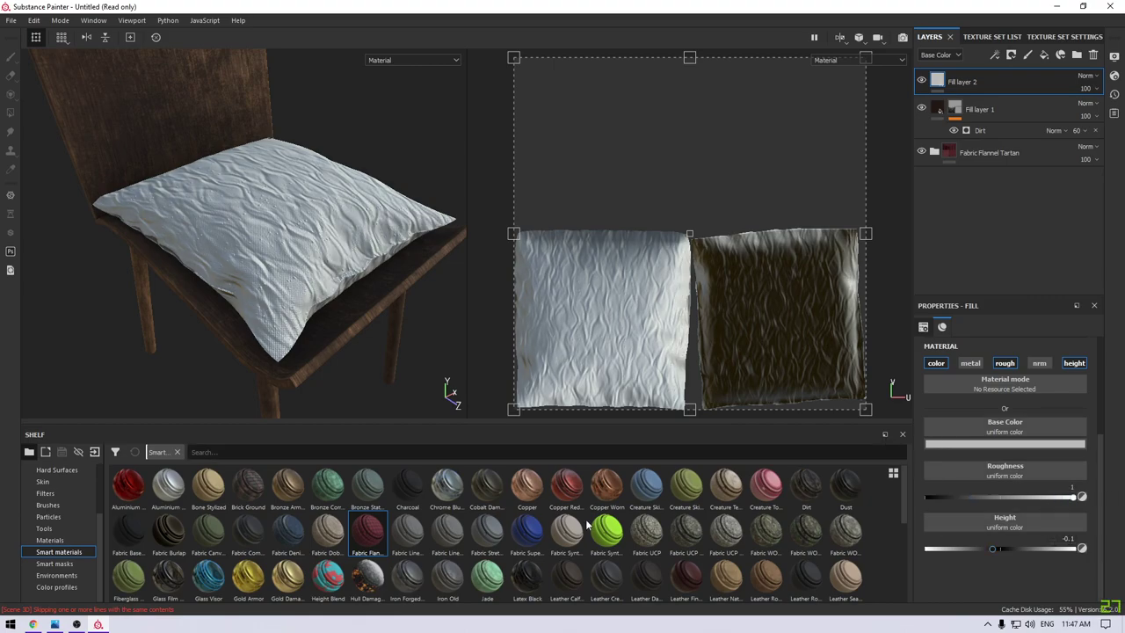
Apply the Surface Worn smart mask to Fill layer 2.
click(71, 564)
scroll(330, 562, down, 1)
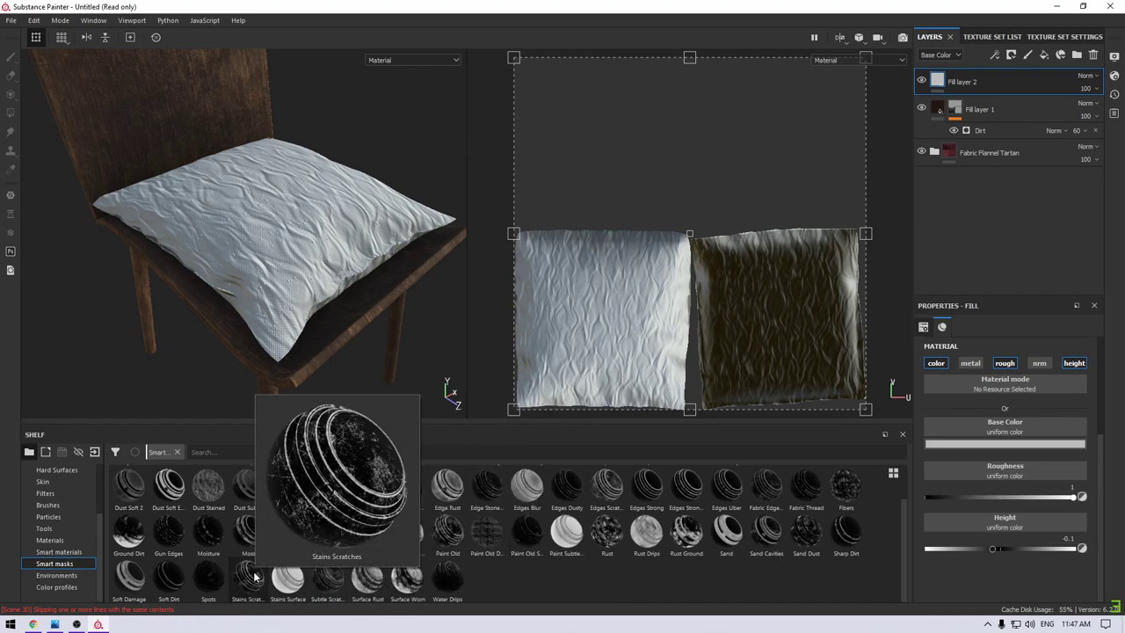
drag(404, 580, 999, 101)
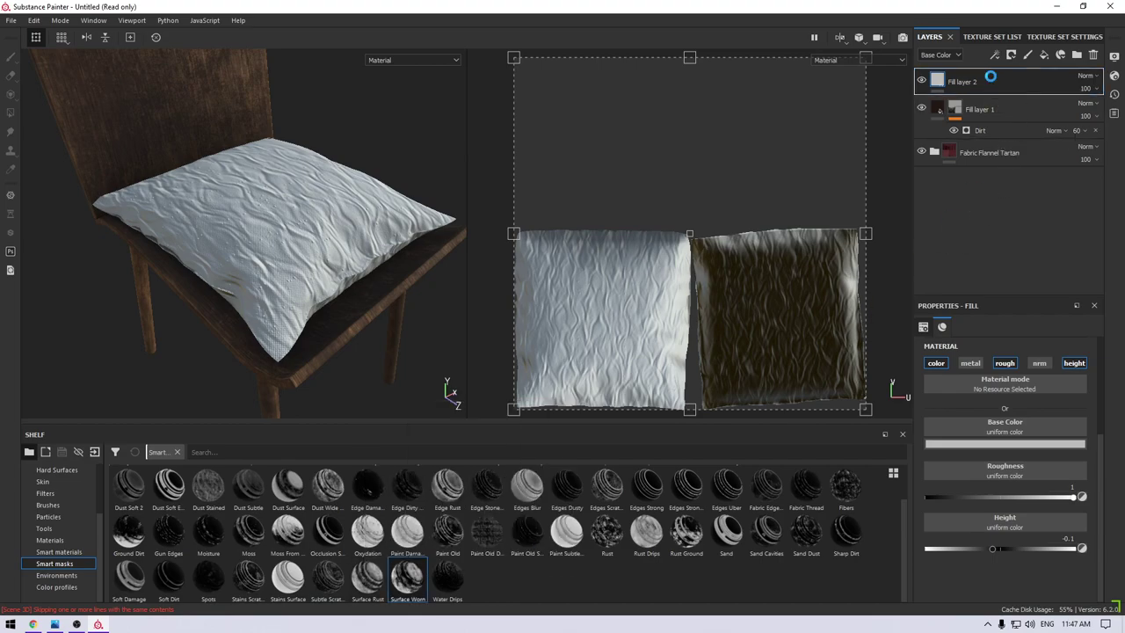
scroll(264, 230, up, 5)
scroll(264, 230, up, 3)
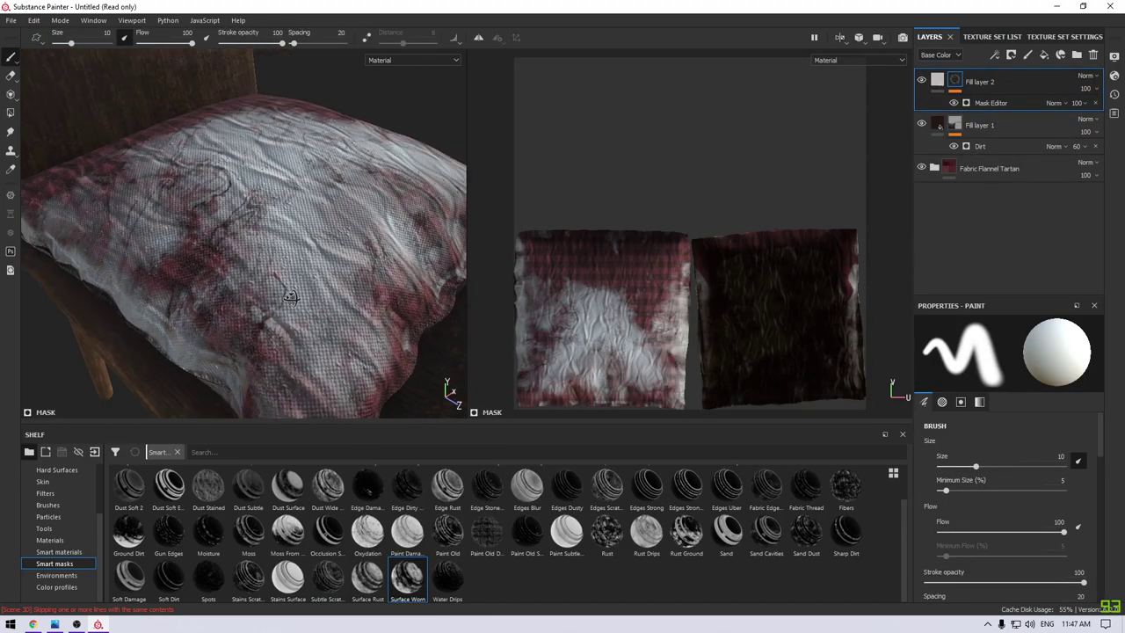
scroll(275, 212, up, 2)
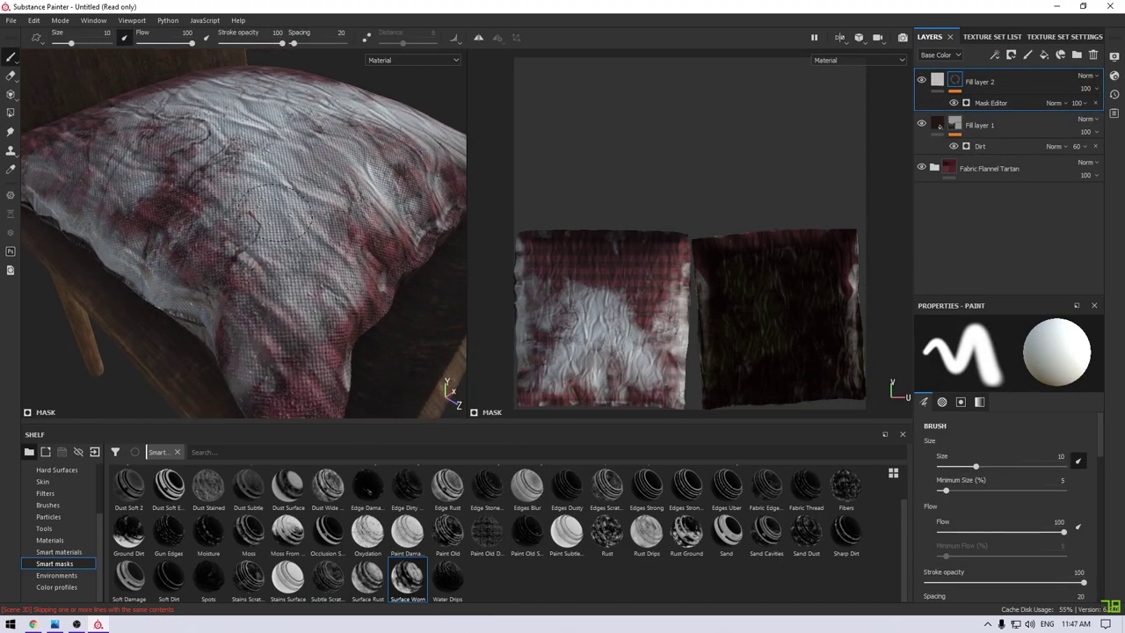
Adjust Fill layer 2's height and swap its mask for an empty black mask.
click(937, 80)
drag(989, 547, 970, 550)
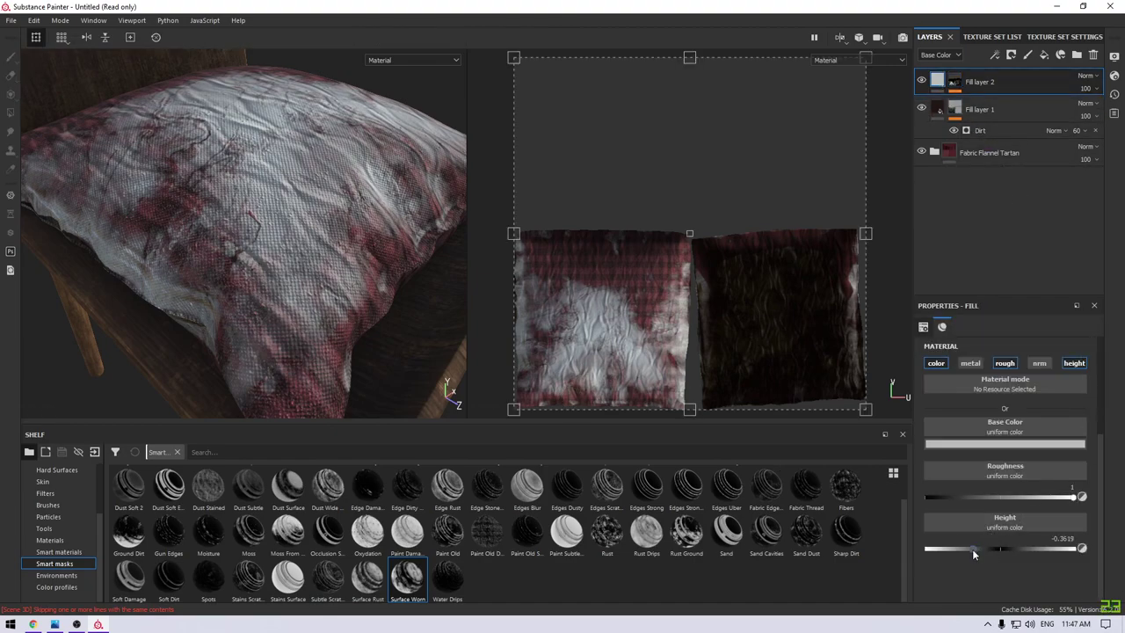
right_click(962, 88)
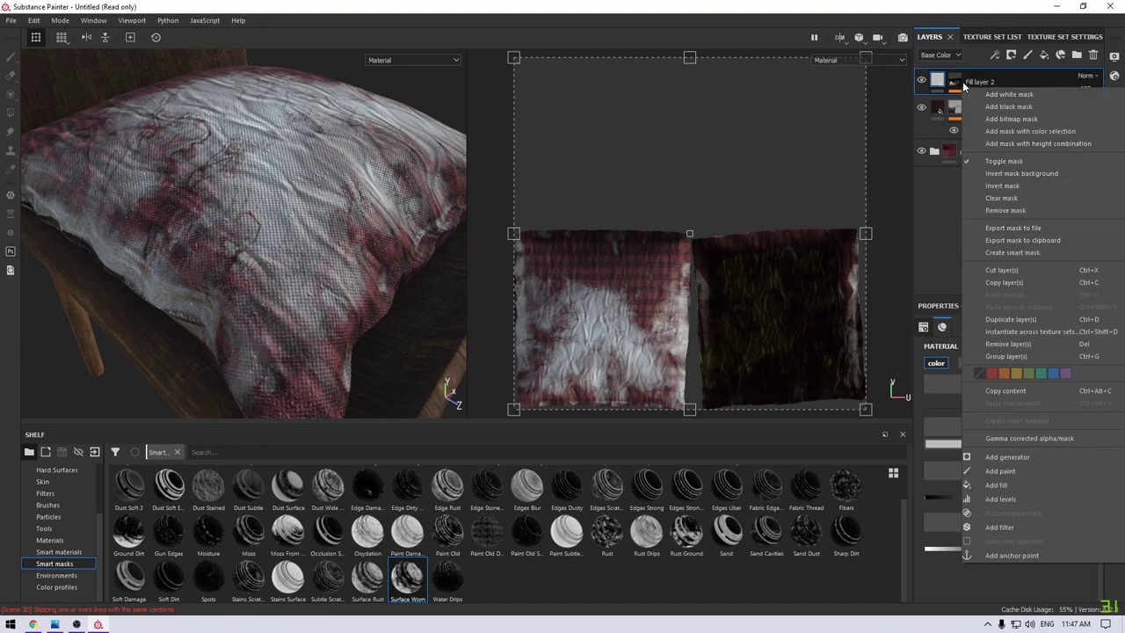
click(1010, 107)
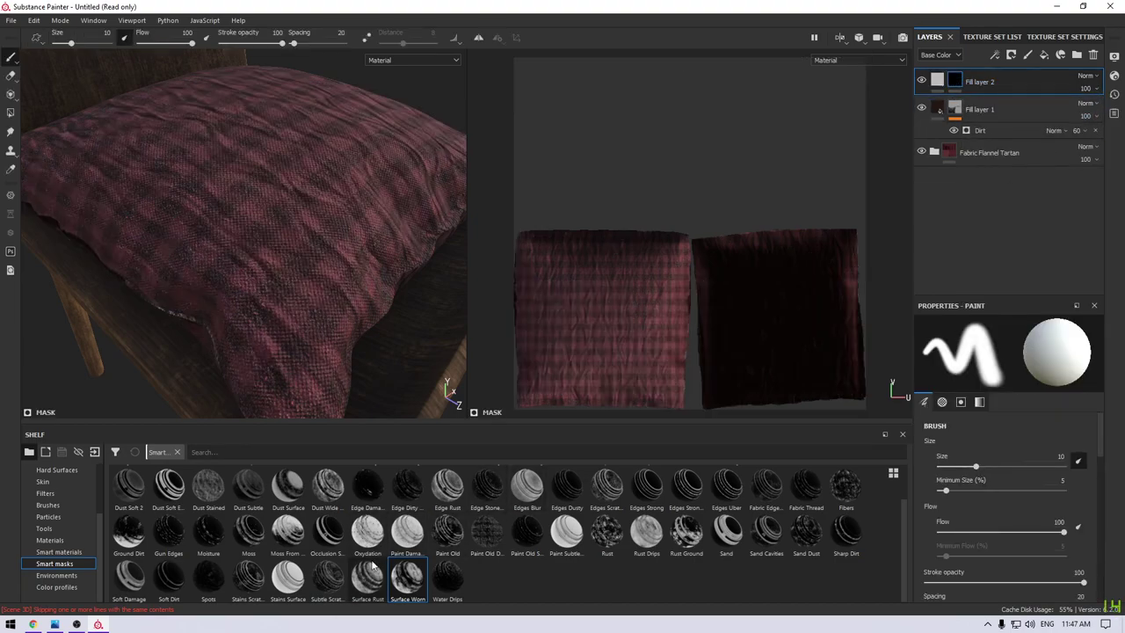
Apply the Stains Scratches smart mask to Fill layer 2 and slightly darken its base colour.
drag(247, 596, 428, 499)
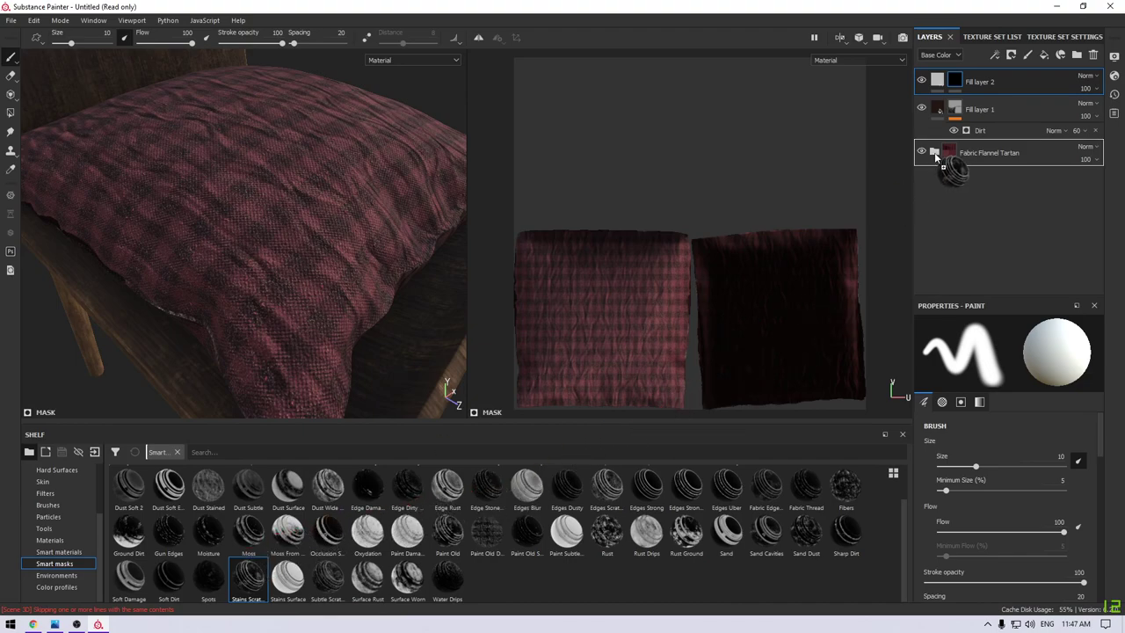
drag(428, 499, 985, 84)
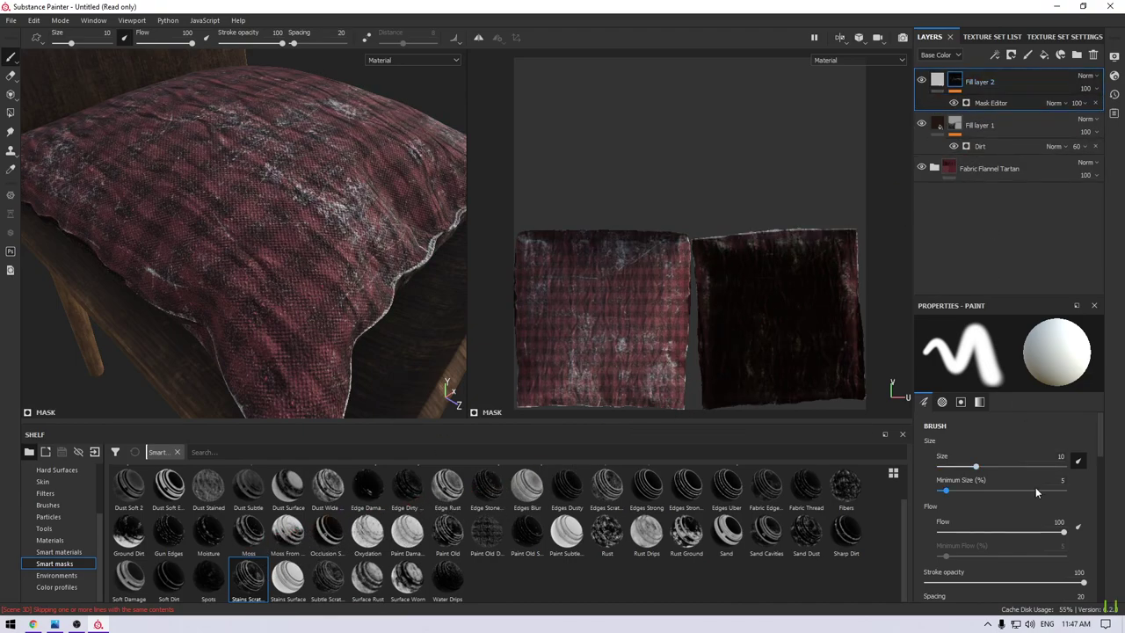
click(992, 443)
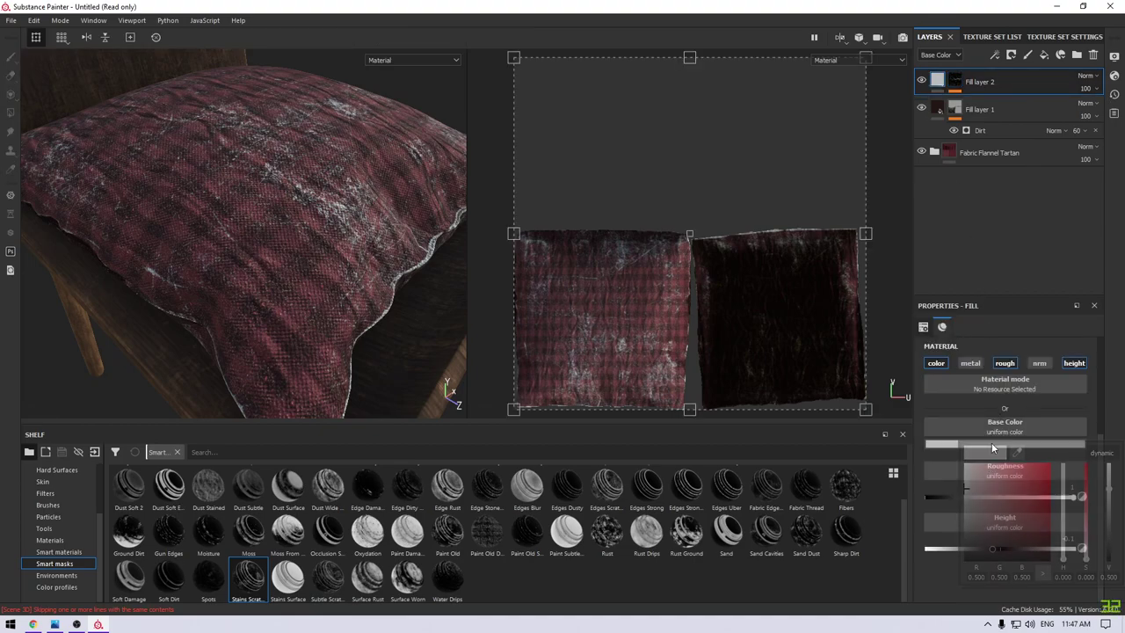
click(970, 515)
drag(969, 514, 970, 517)
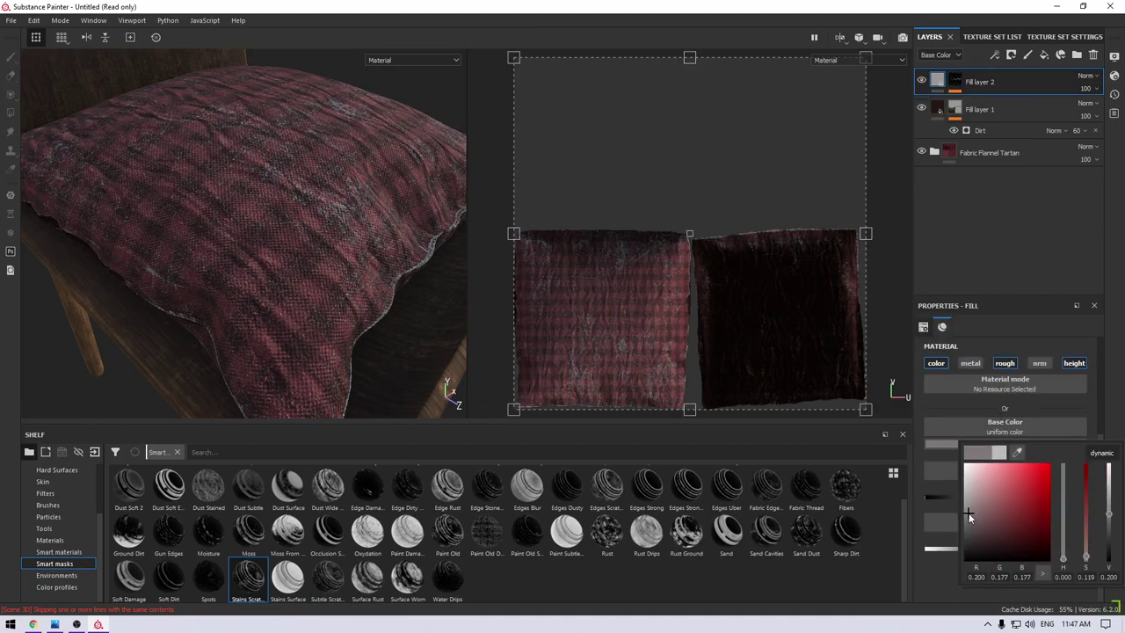
click(1026, 457)
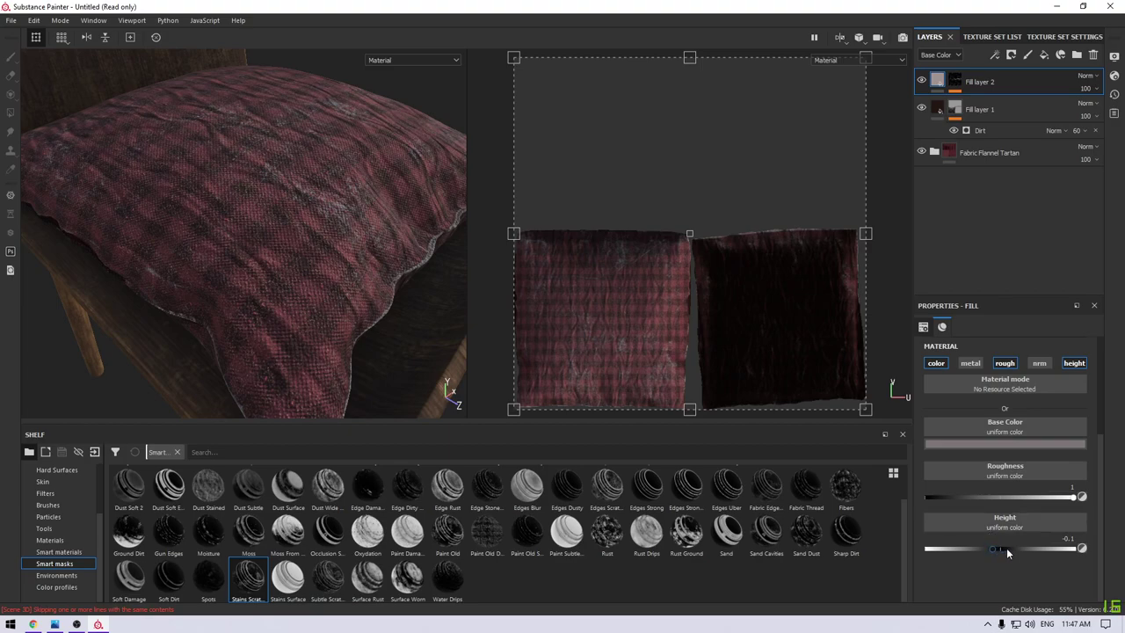
Lower Fill layer 2's height to -0.2.
drag(992, 549, 981, 548)
text(-0)
mouse_move(360, 289)
alt+mouse_down()
mouse_move(324, 246)
mouse_move(325, 190)
alt+mouse_up()
alt+right_drag(327, 156, 383, 364)
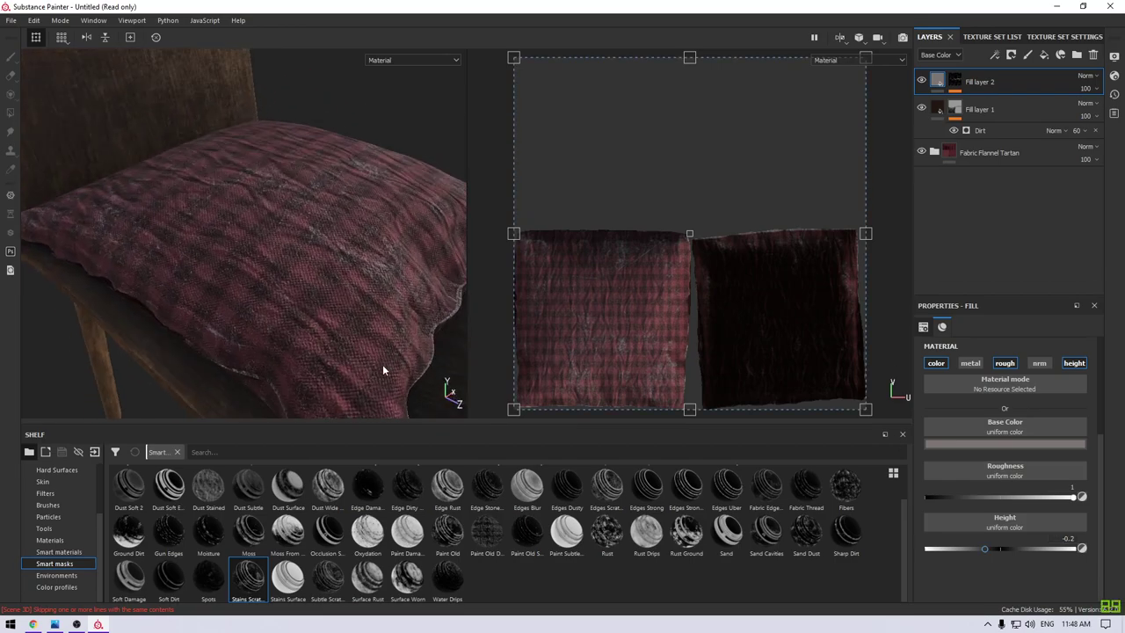
Darken the scratch base colour to neutral grey 0.170 and inspect the whole chair.
click(1002, 444)
drag(973, 519, 963, 520)
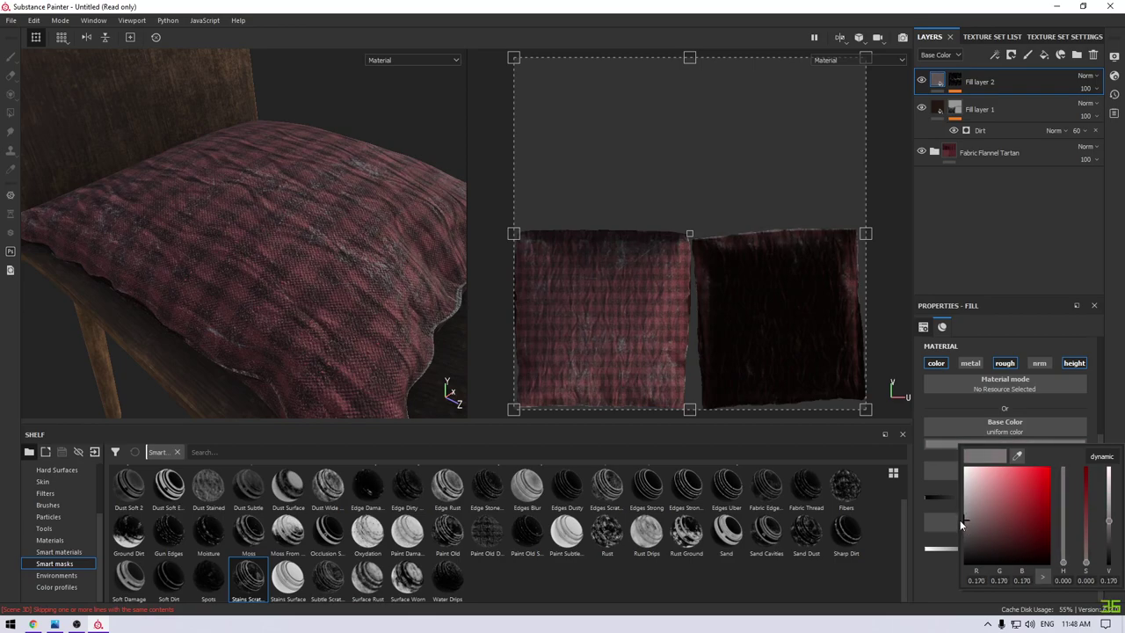
alt+drag(314, 265, 241, 258)
alt+right_drag(241, 259, 238, 93)
mouse_move(238, 93)
alt+mouse_down()
mouse_move(236, 185)
mouse_move(155, 156)
mouse_move(176, 167)
mouse_move(168, 183)
alt+mouse_up()
mouse_move(220, 226)
alt+mouse_down()
mouse_move(222, 211)
mouse_move(299, 220)
alt+mouse_up()
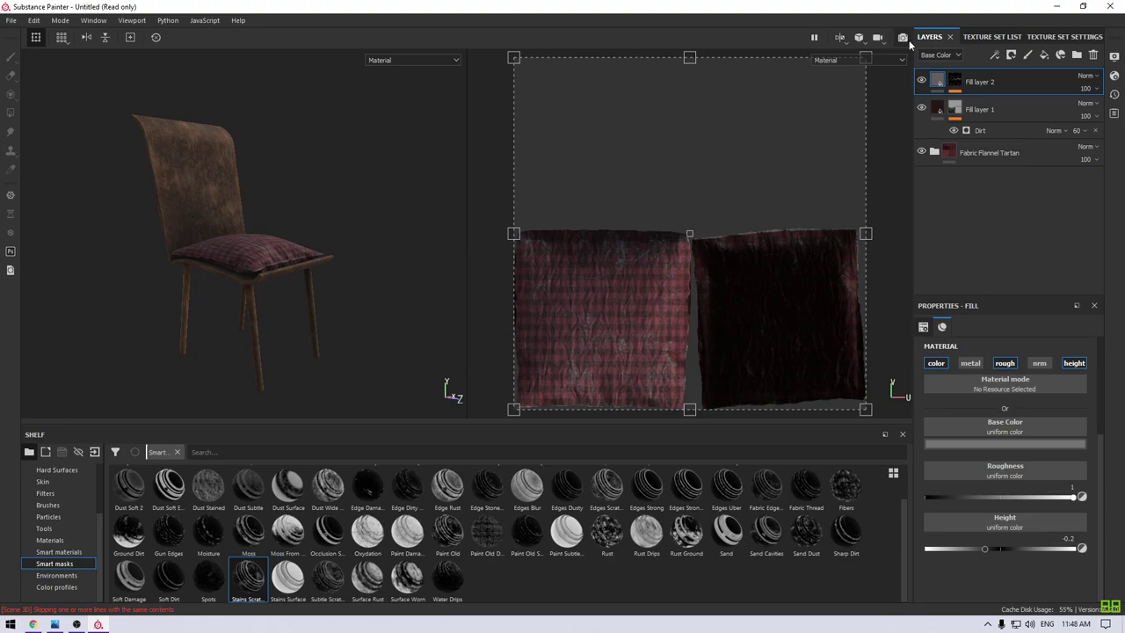
Switch to Iray on a plain grey Clear color background and frame the chair.
key(F10)
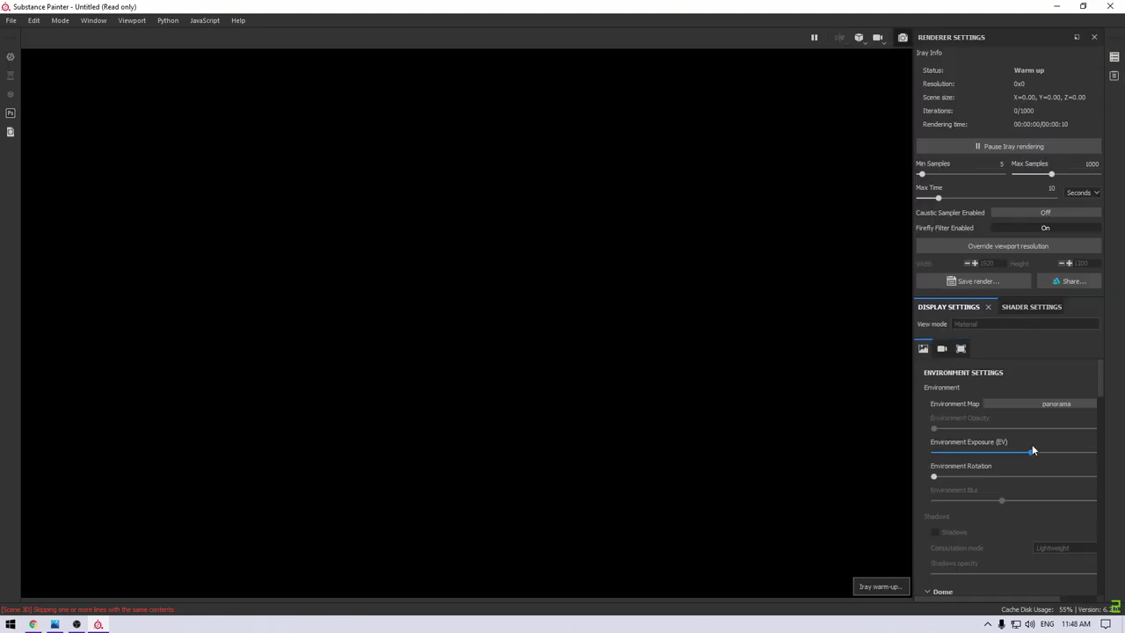
scroll(960, 504, down, 3)
click(949, 589)
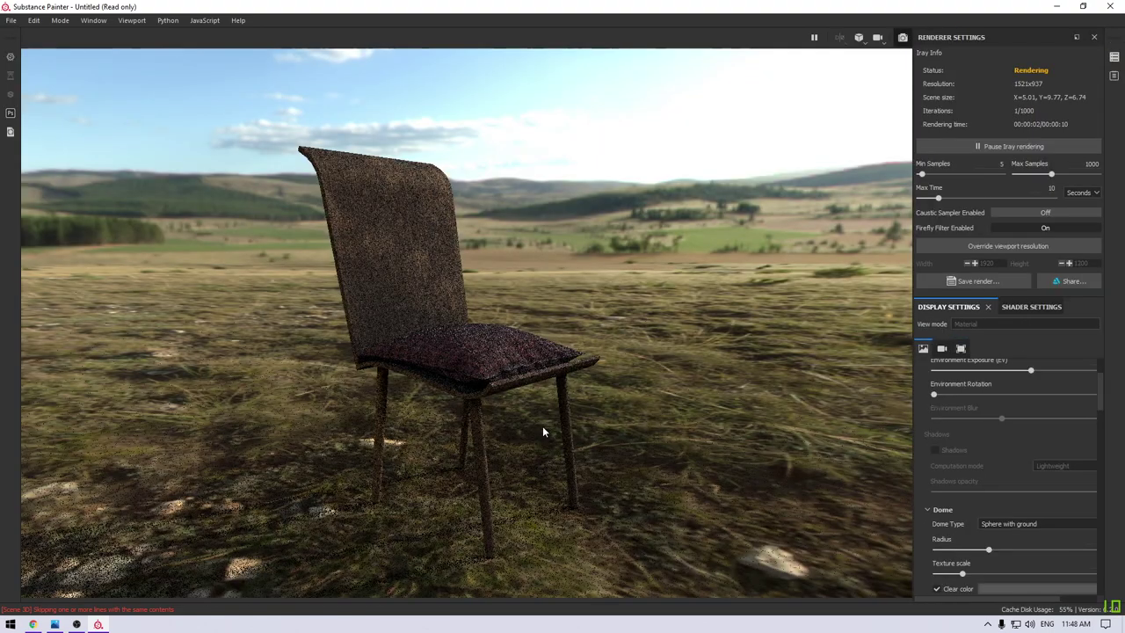
alt+drag(539, 368, 511, 370)
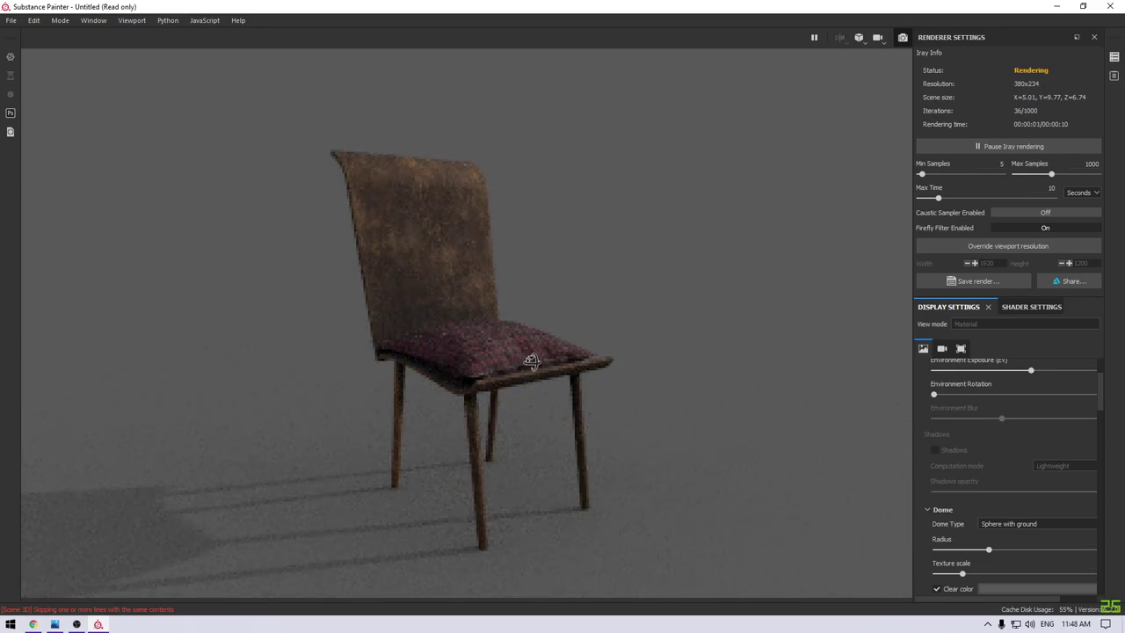
alt+drag(511, 370, 552, 341)
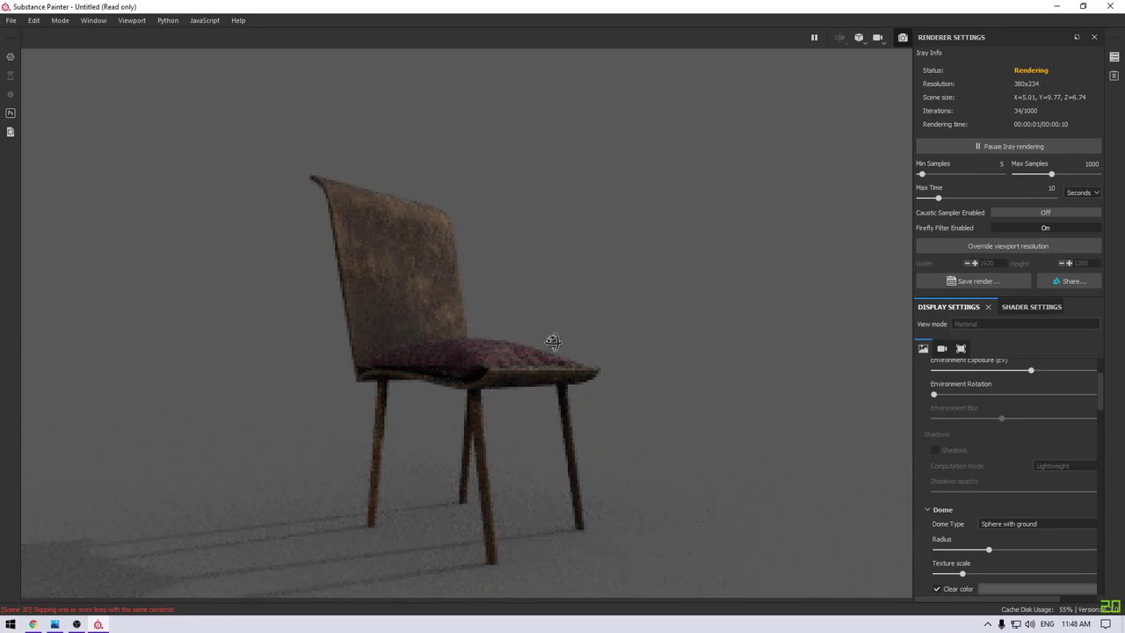
alt+drag(552, 341, 517, 342)
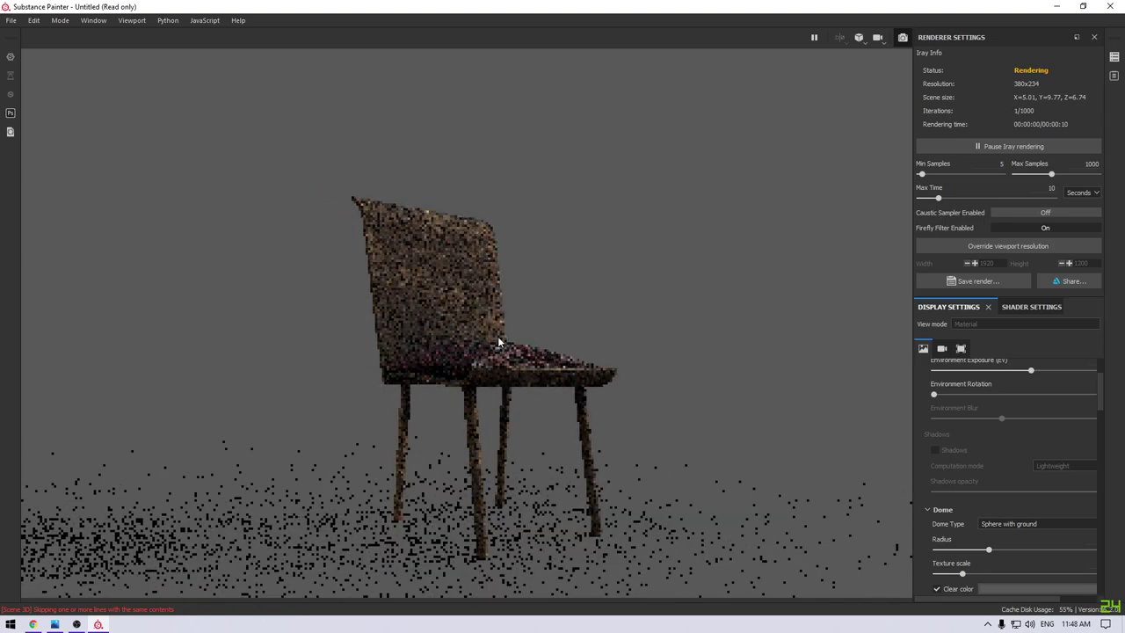
alt+drag(517, 342, 467, 322)
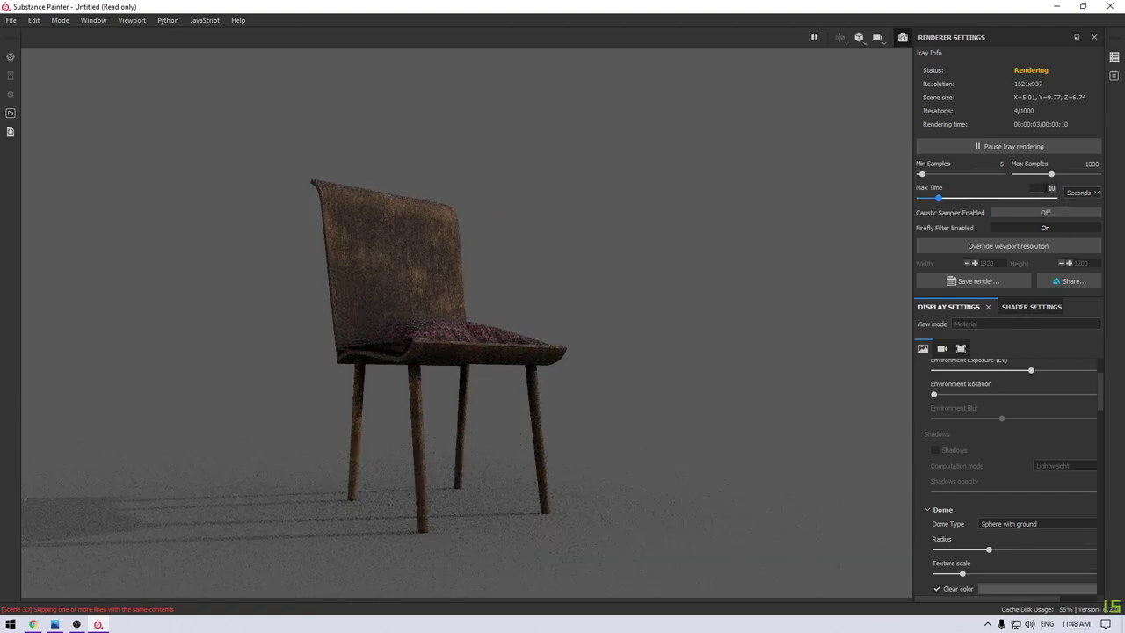
Set the Iray Max Time to 60 seconds.
text(60)
key(Return)
scroll(1045, 442, down, 3)
scroll(1044, 446, up, 2)
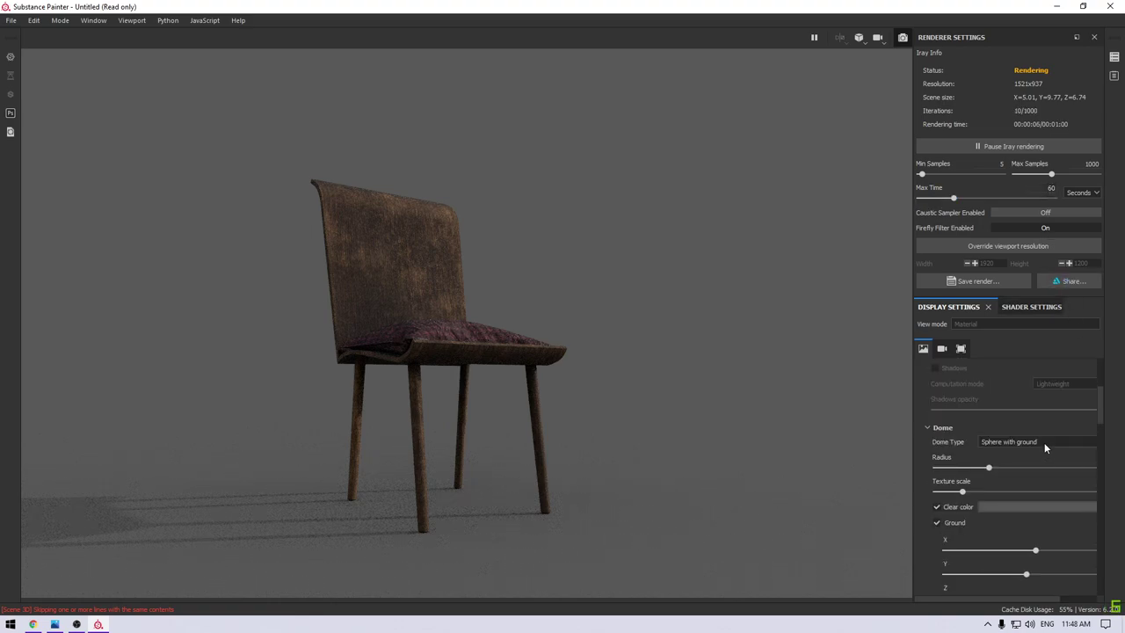
scroll(1044, 446, up, 5)
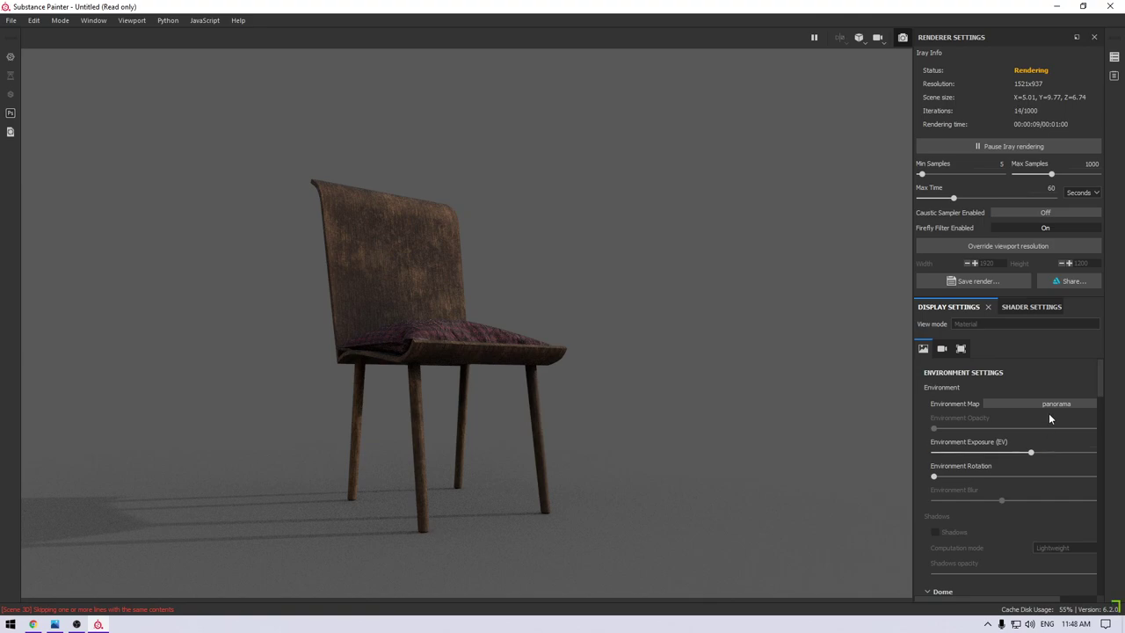
Choose the Canopus Ground environment map.
click(1049, 405)
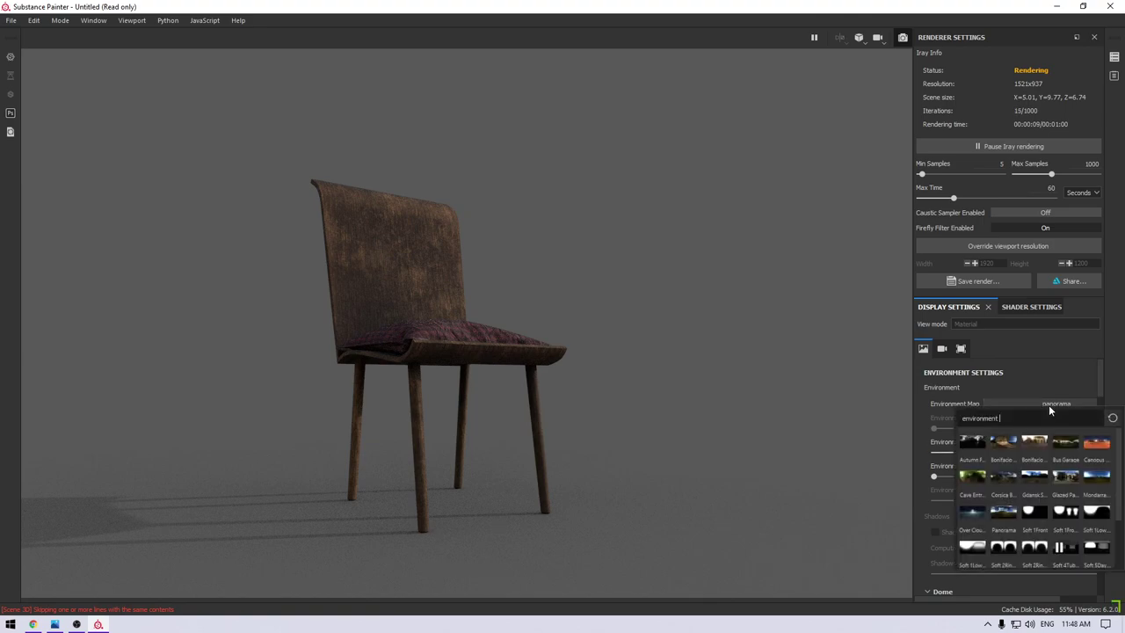
click(1011, 514)
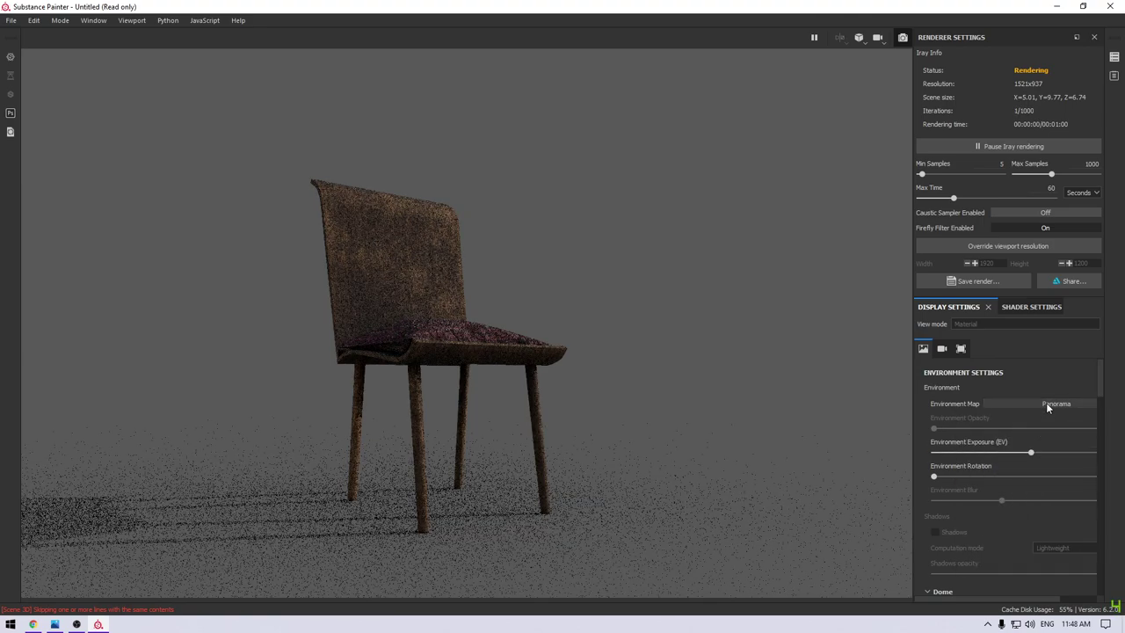
click(1046, 404)
scroll(1032, 446, down, 2)
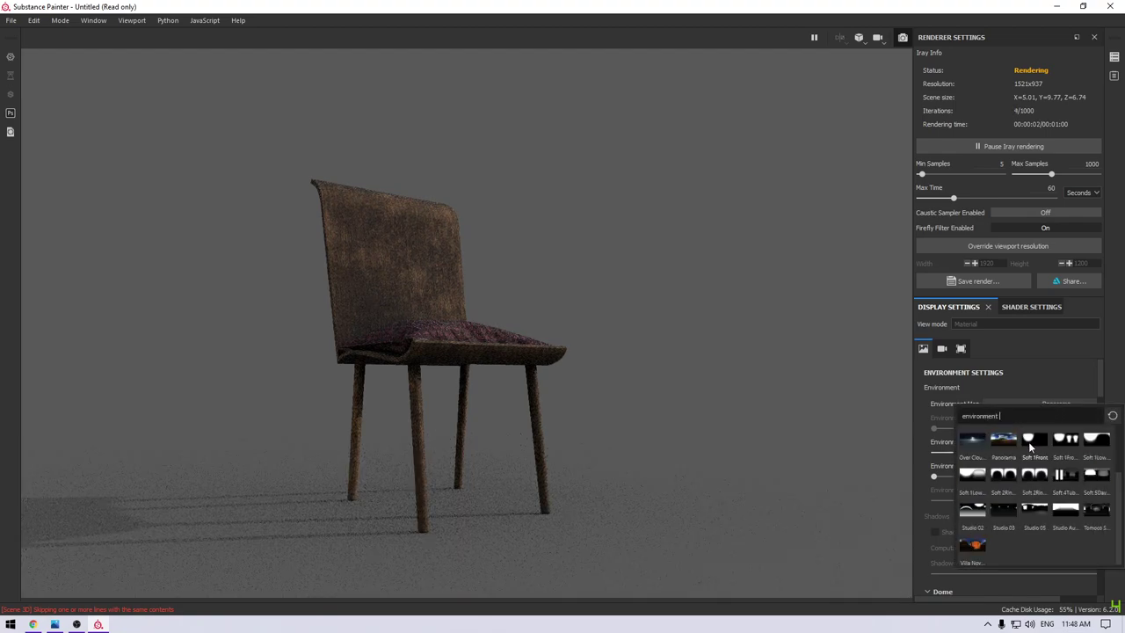
scroll(990, 545, up, 2)
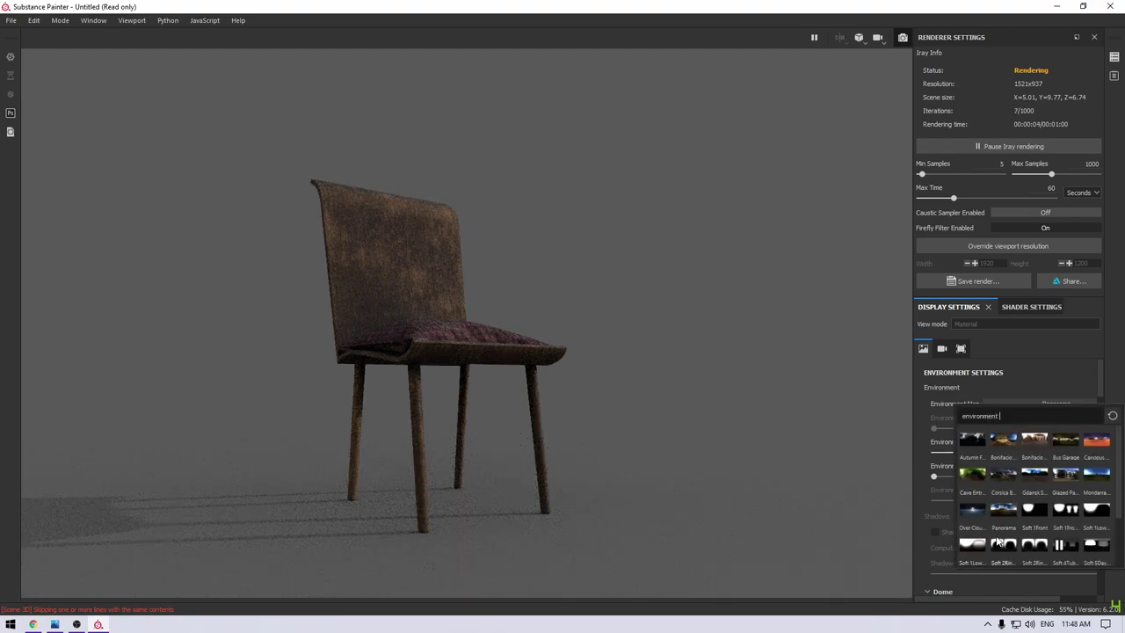
click(1096, 448)
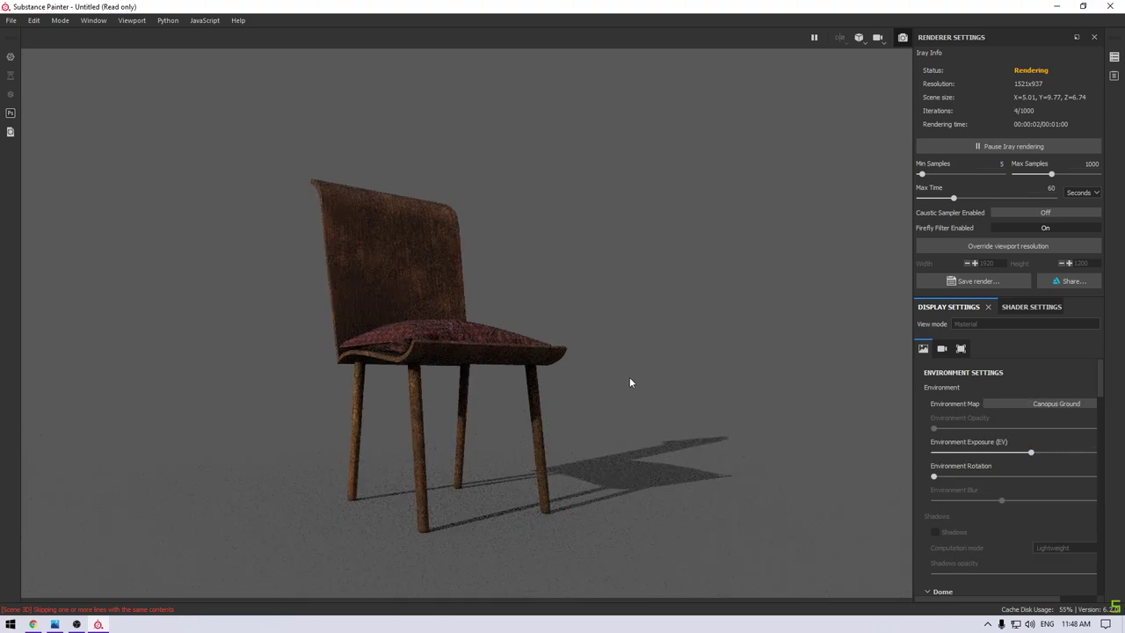
Rotate the environment so the chair's shadow falls to the left.
key(shift)
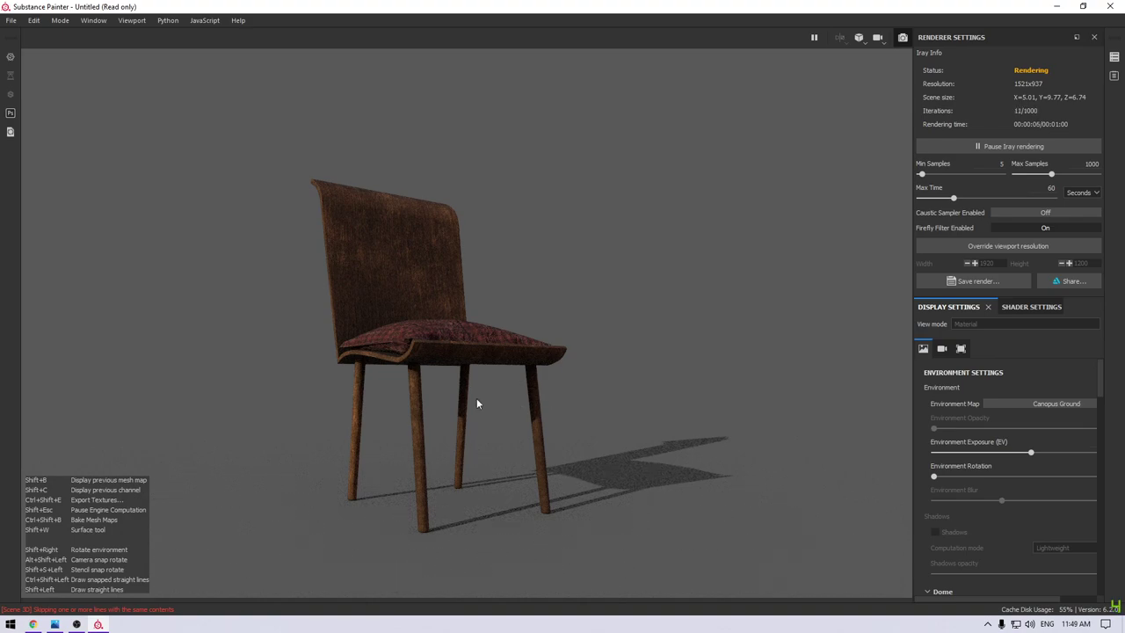
shift+right_drag(477, 398, 506, 362)
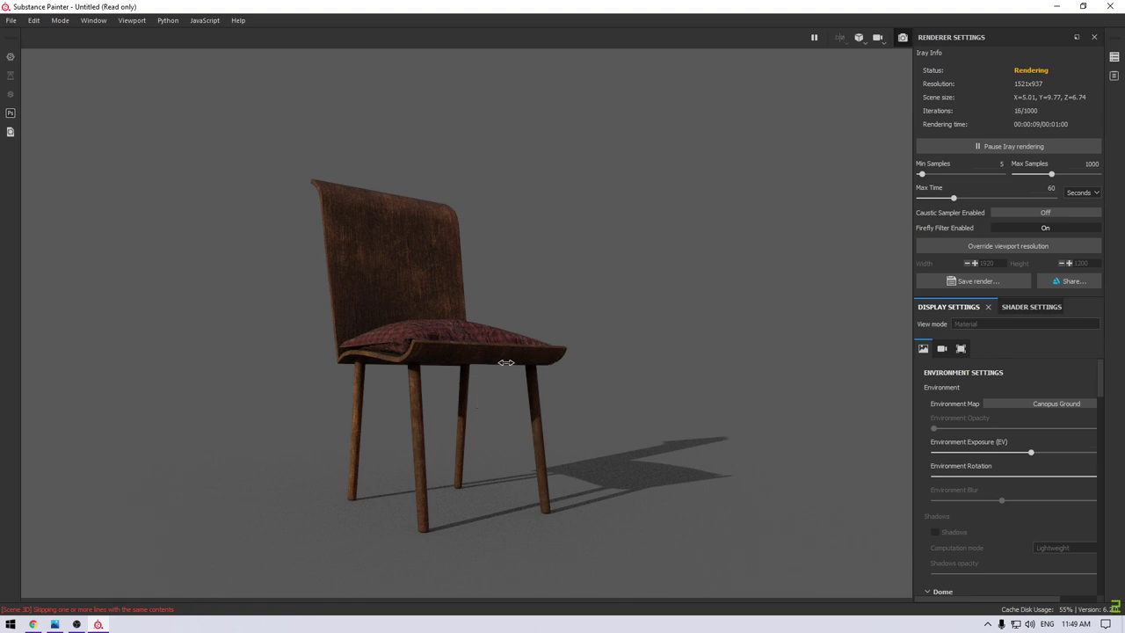
shift+right_drag(506, 362, 398, 365)
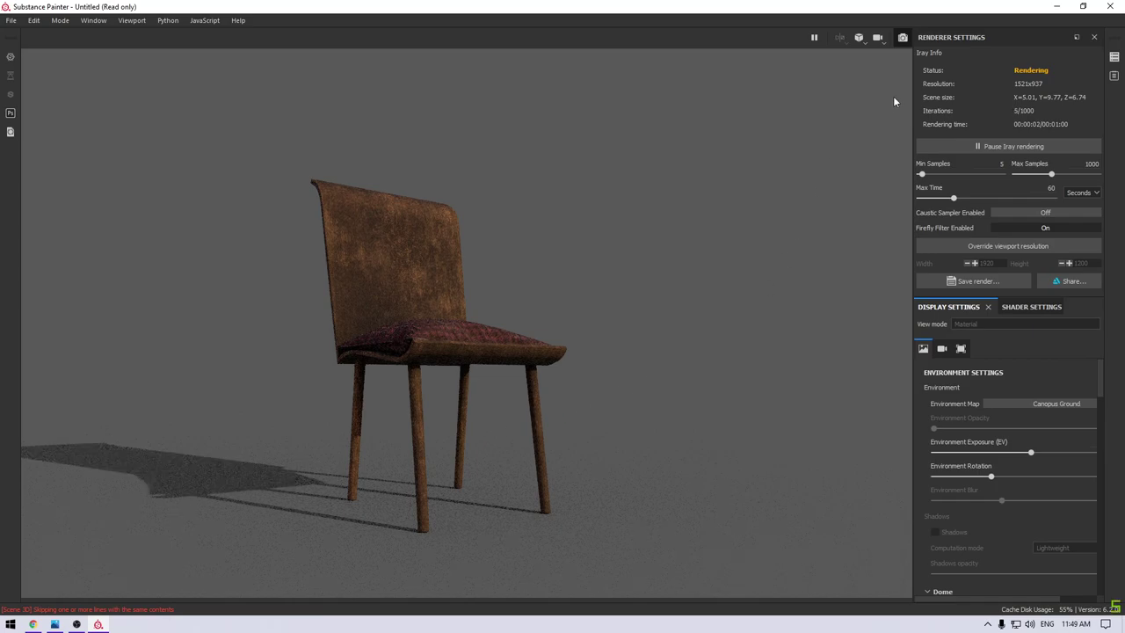
Exit Iray mode using the renderer toggle at the top of the viewport.
click(903, 38)
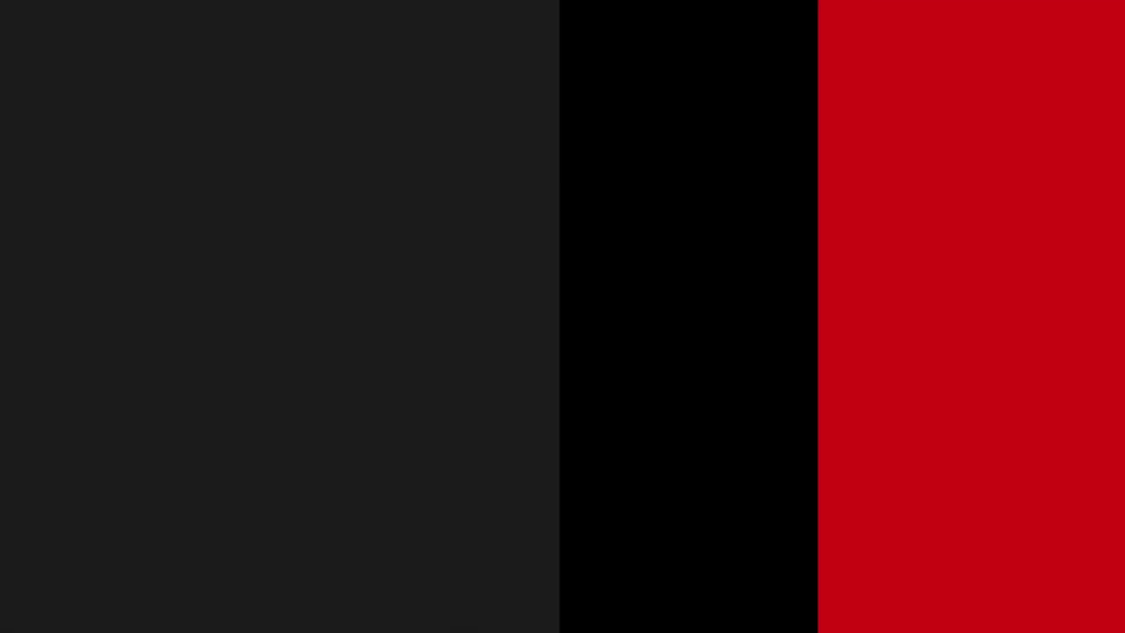